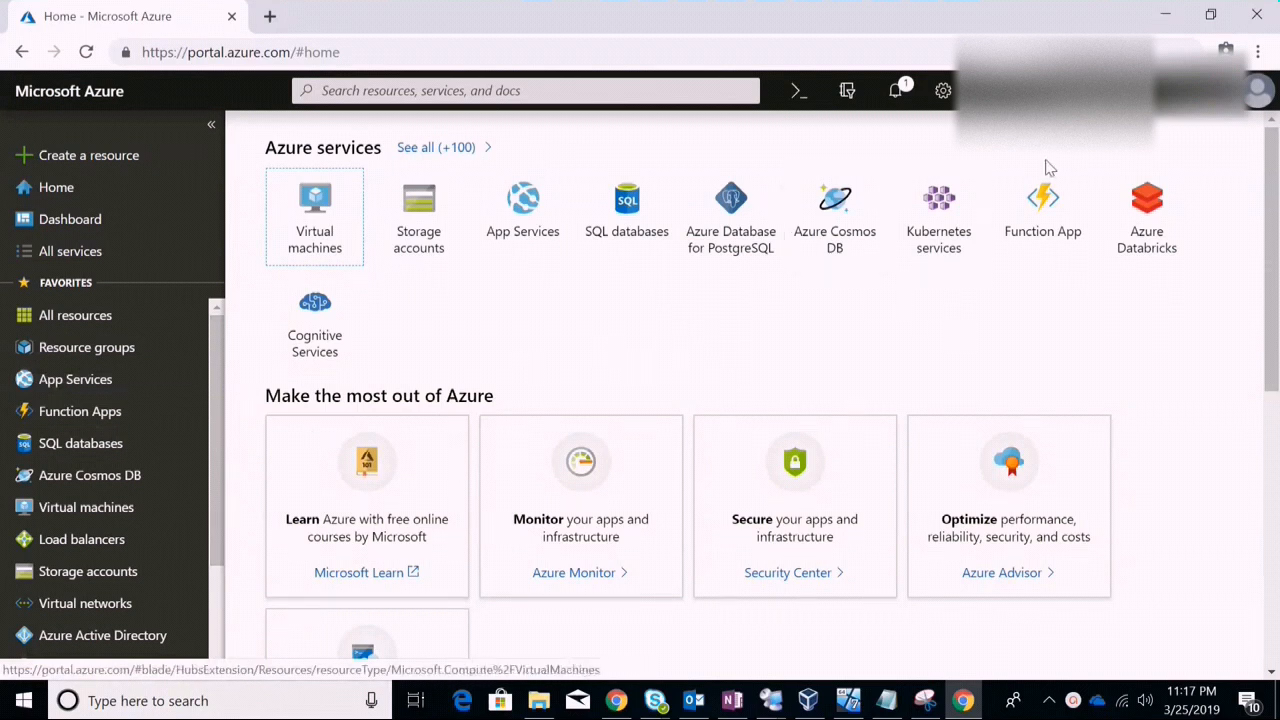
Open a second Chrome tab and load portal.azure.com
click(270, 20)
text(po)
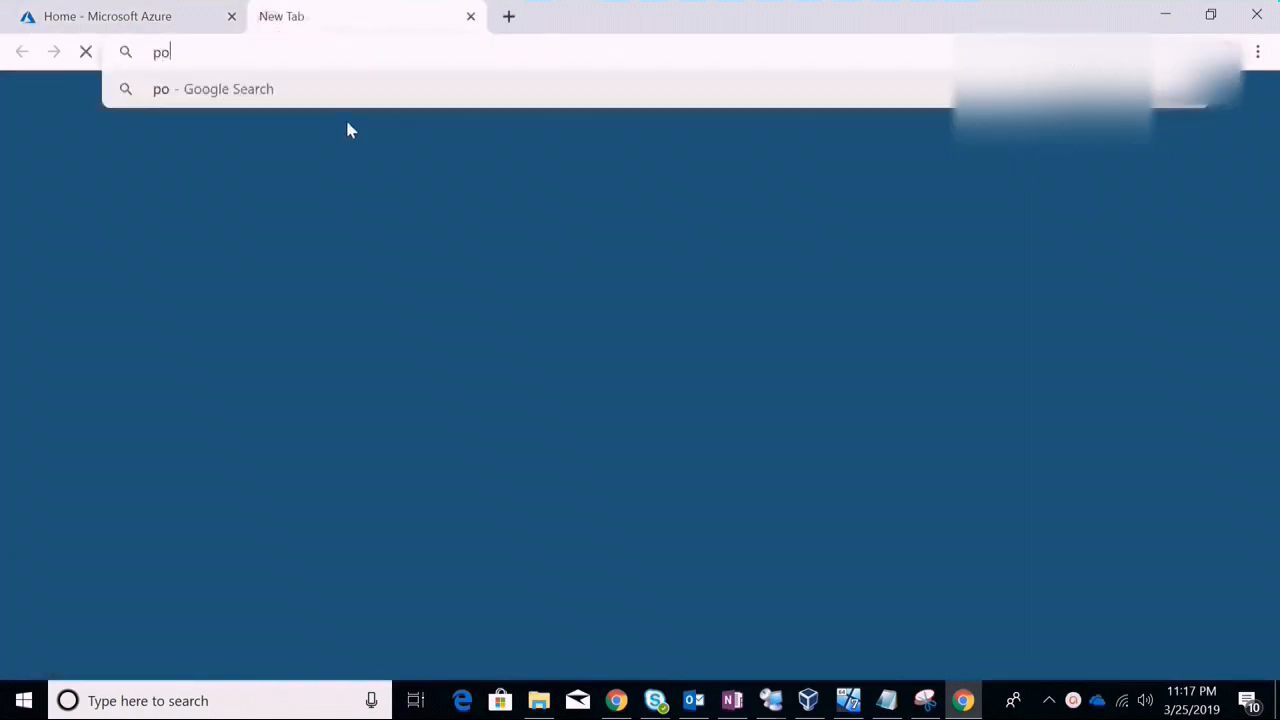
text(rtal.azure.)
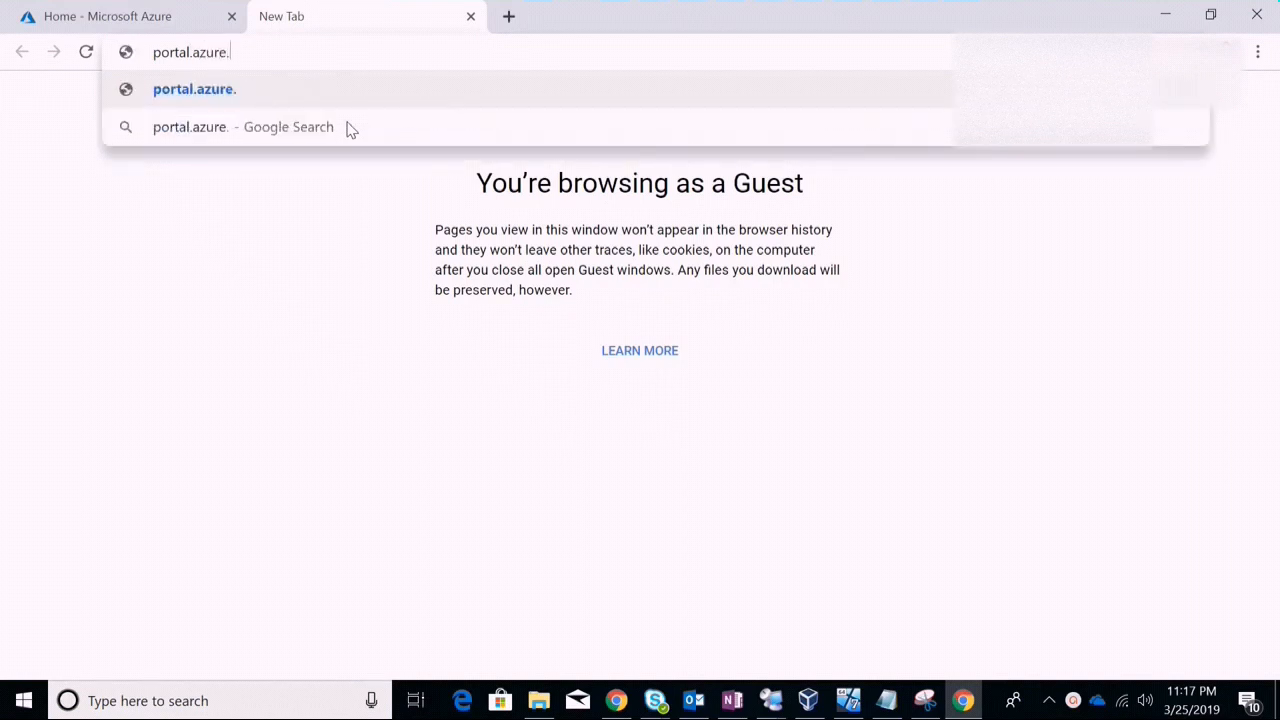
text(com)
key(Return)
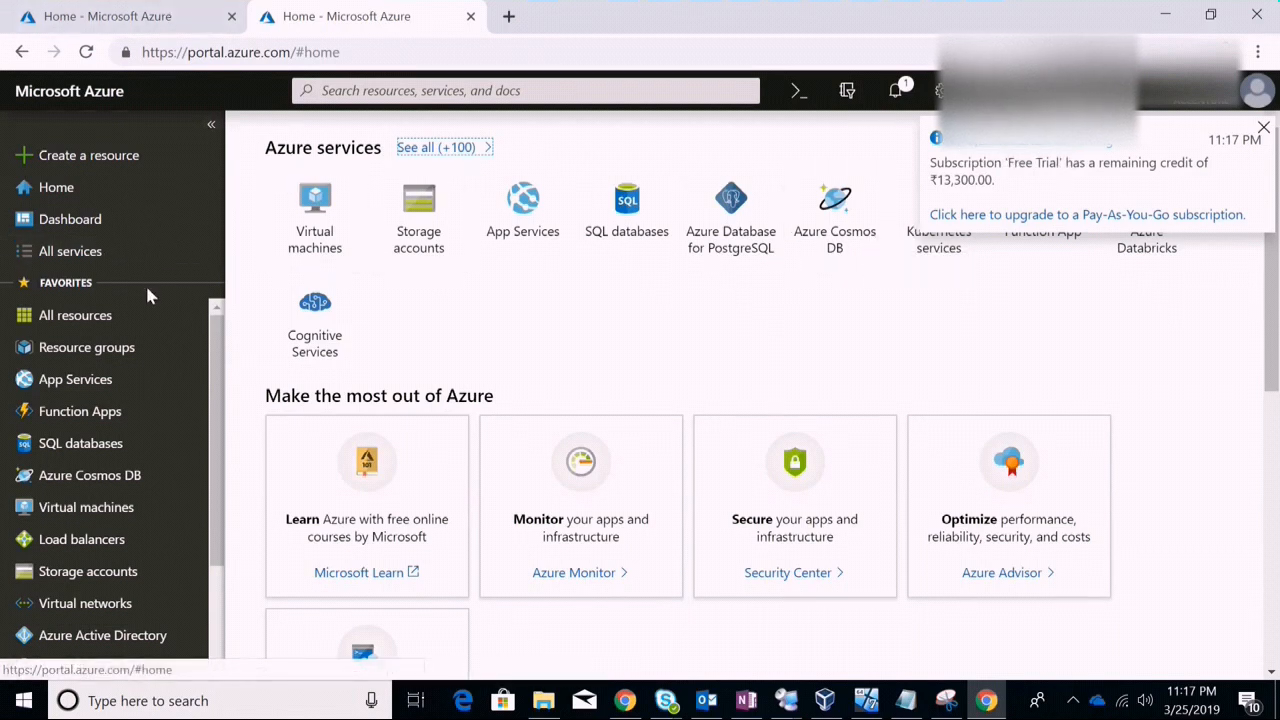
From Create a resource, search the Marketplace for 'Sitec' and open the Sitecore® Experience Cloud offer
click(53, 196)
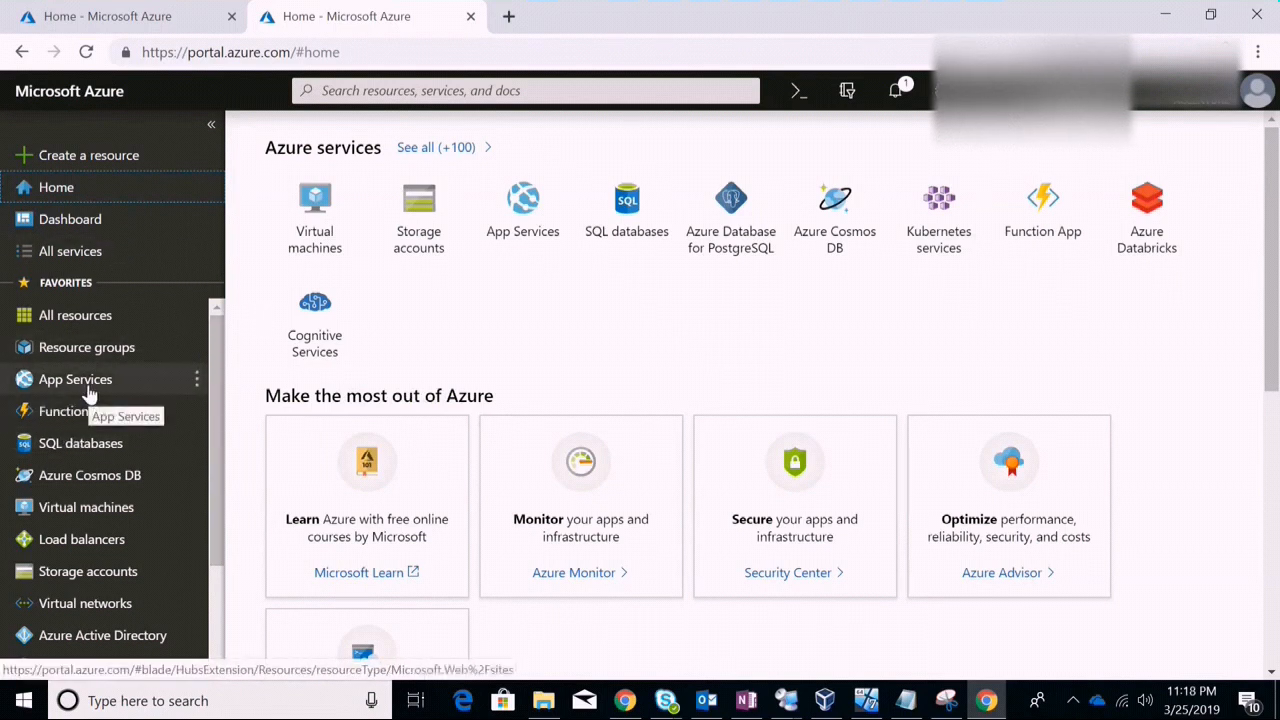
click(74, 162)
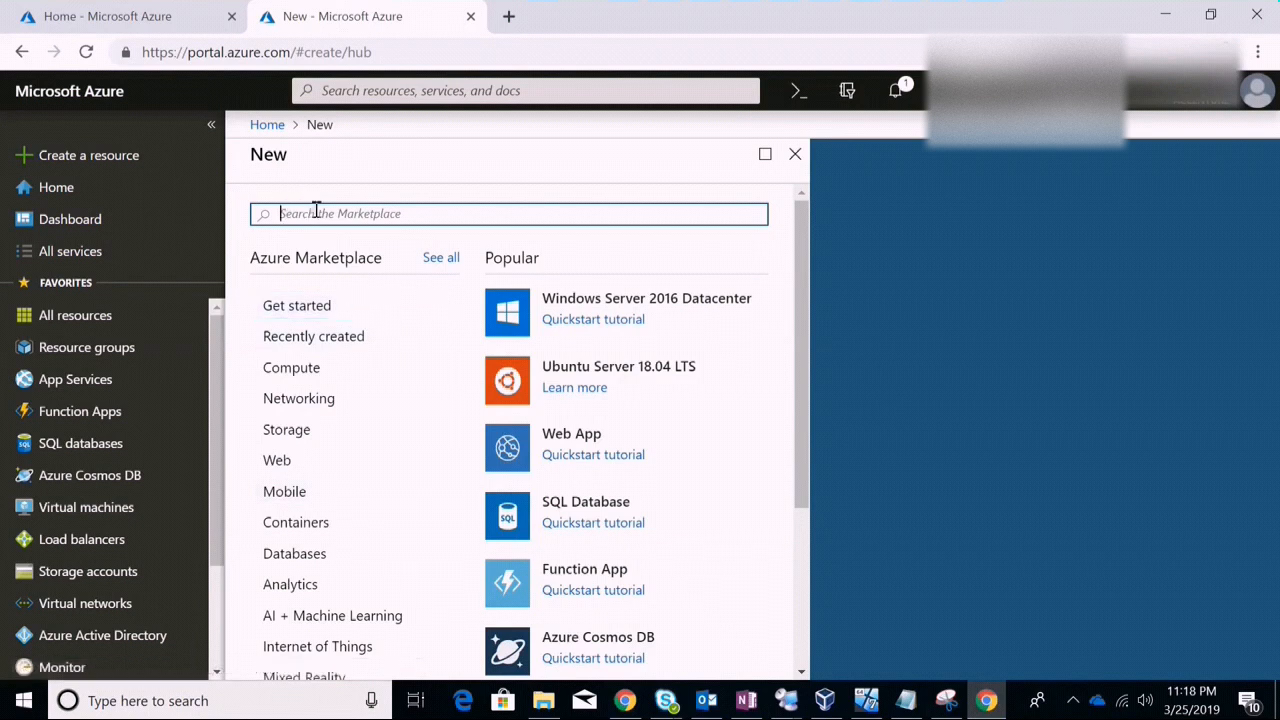
text(Sitecore)
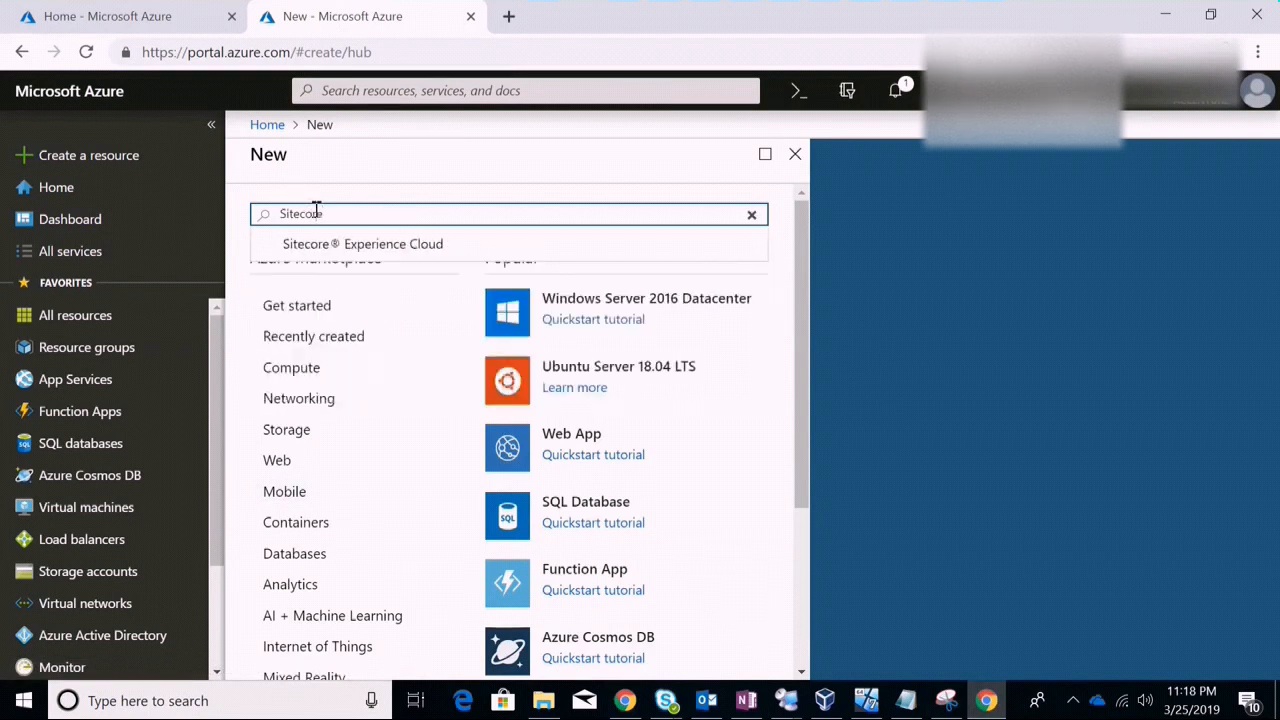
click(371, 250)
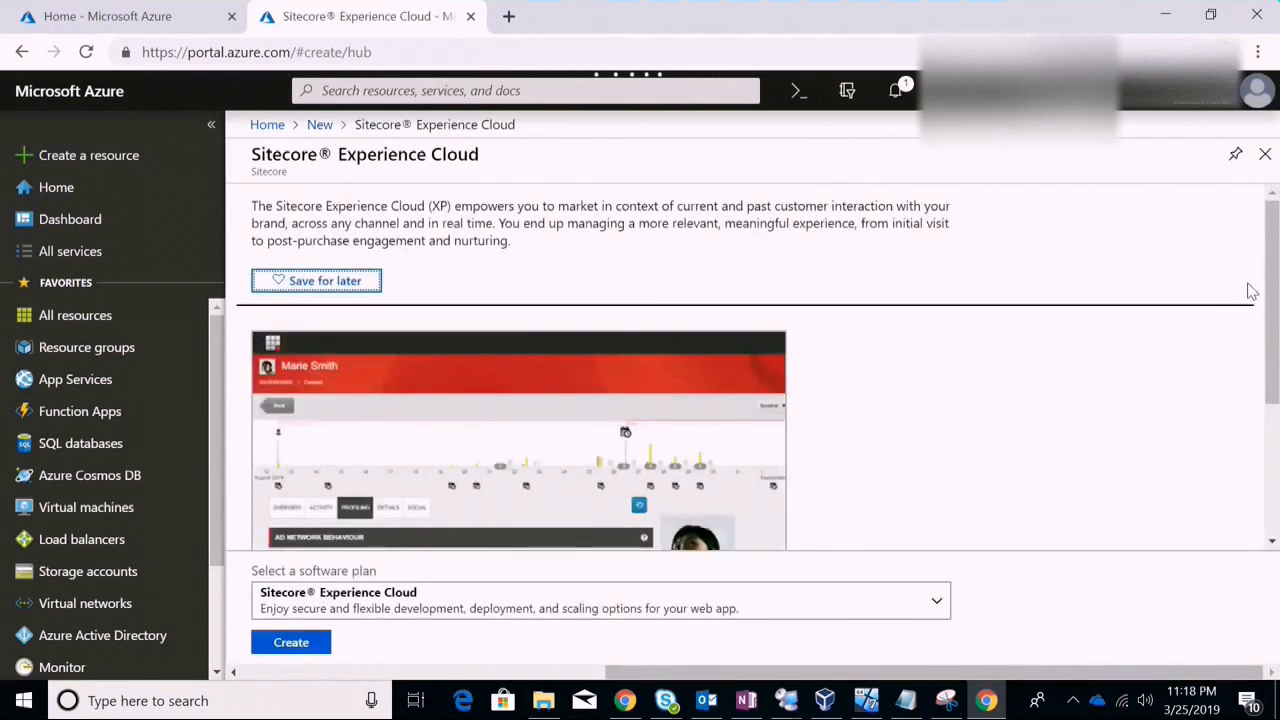
Start a new Sitecore® Experience Cloud deployment from the bottom of the offer page
drag(1266, 280, 1271, 440)
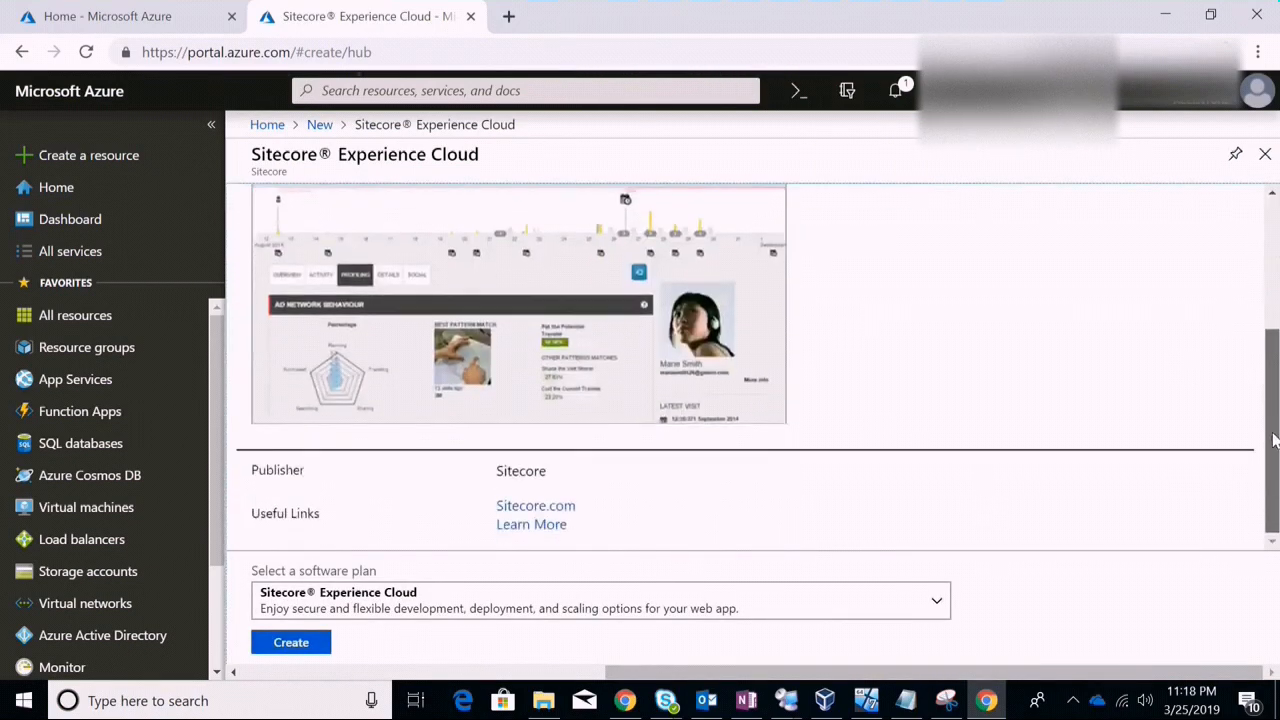
click(302, 647)
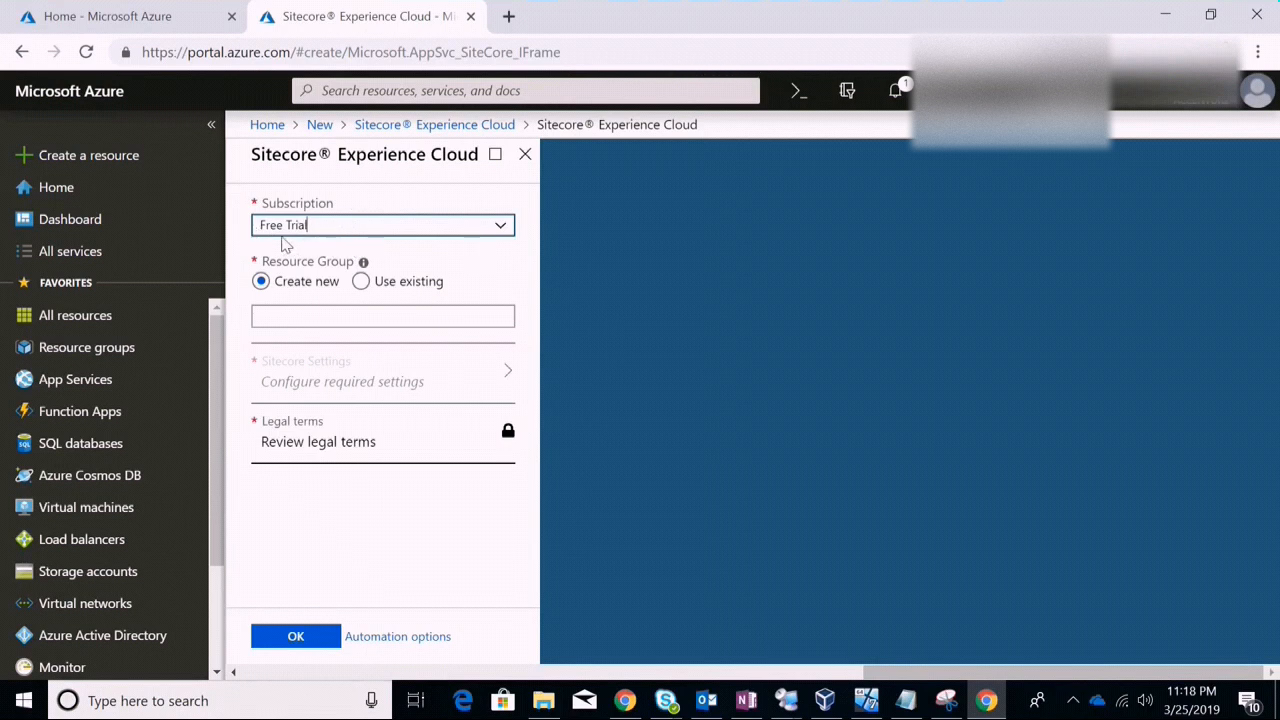
Keep the Free Trial subscription, create resource group Sitecore9Setup, and open the required Sitecore settings
click(500, 232)
click(500, 233)
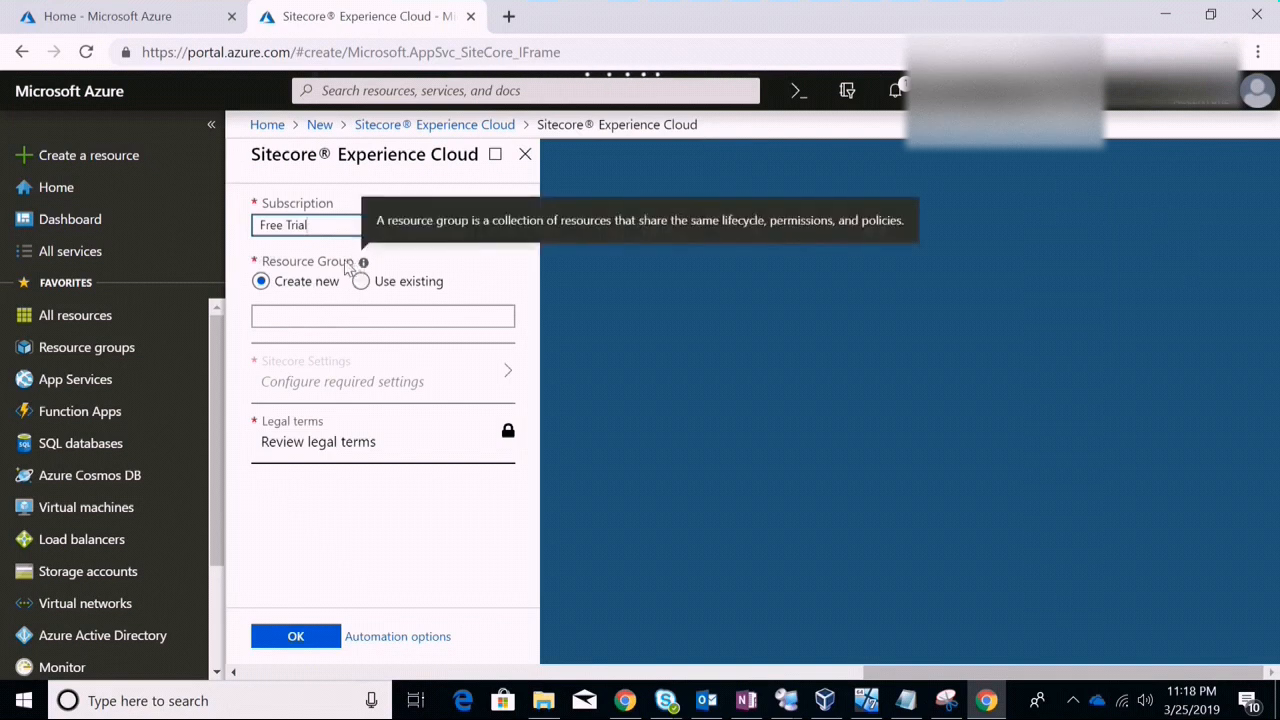
click(295, 315)
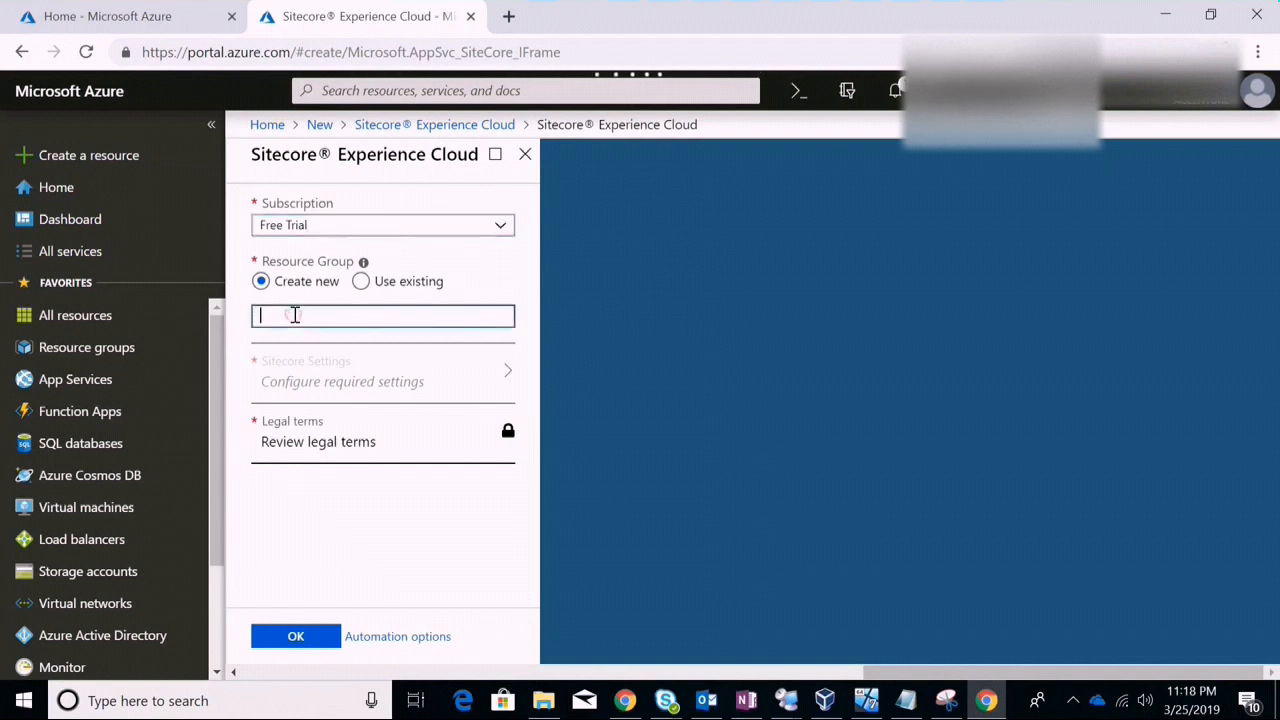
text(Sitecore)
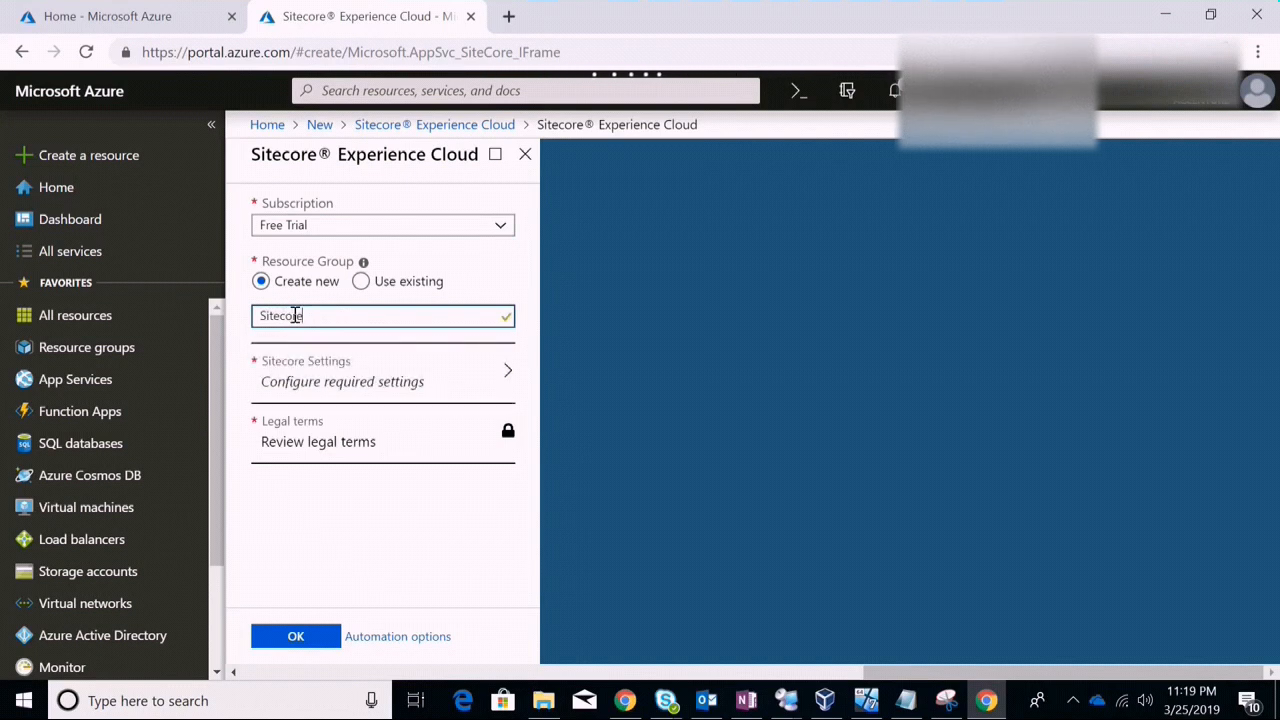
text(9Setup)
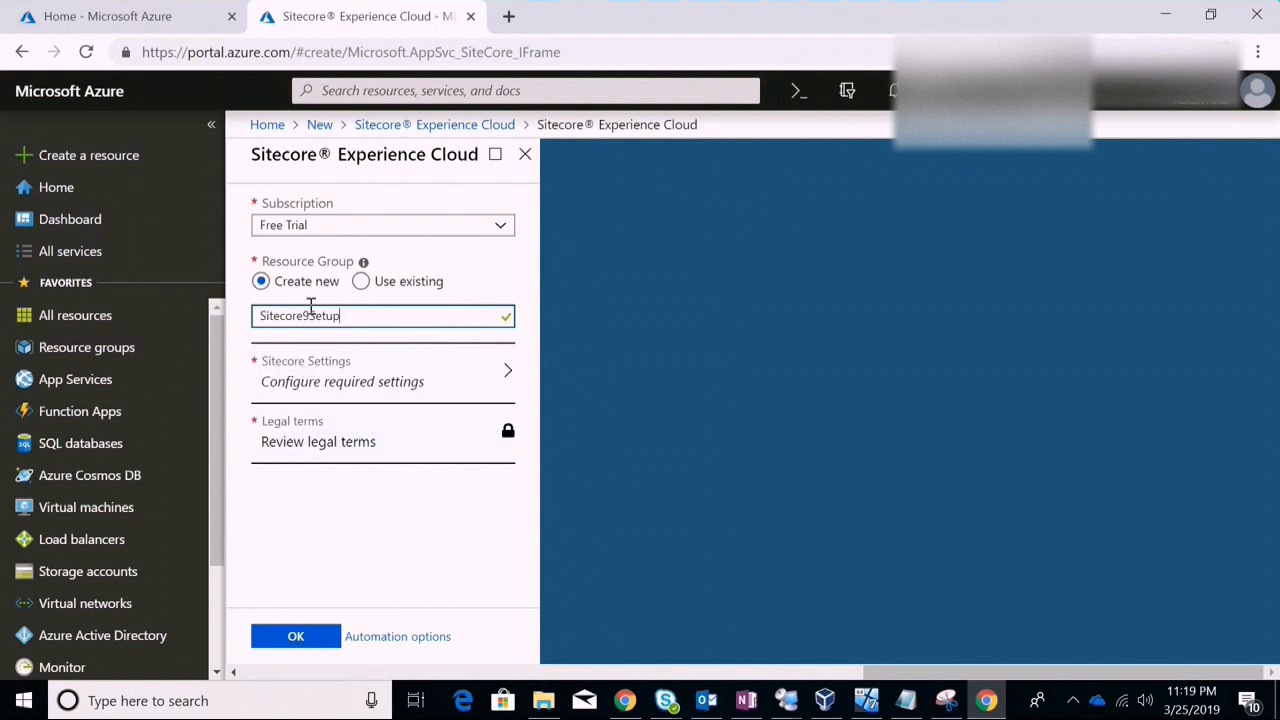
double_click(368, 318)
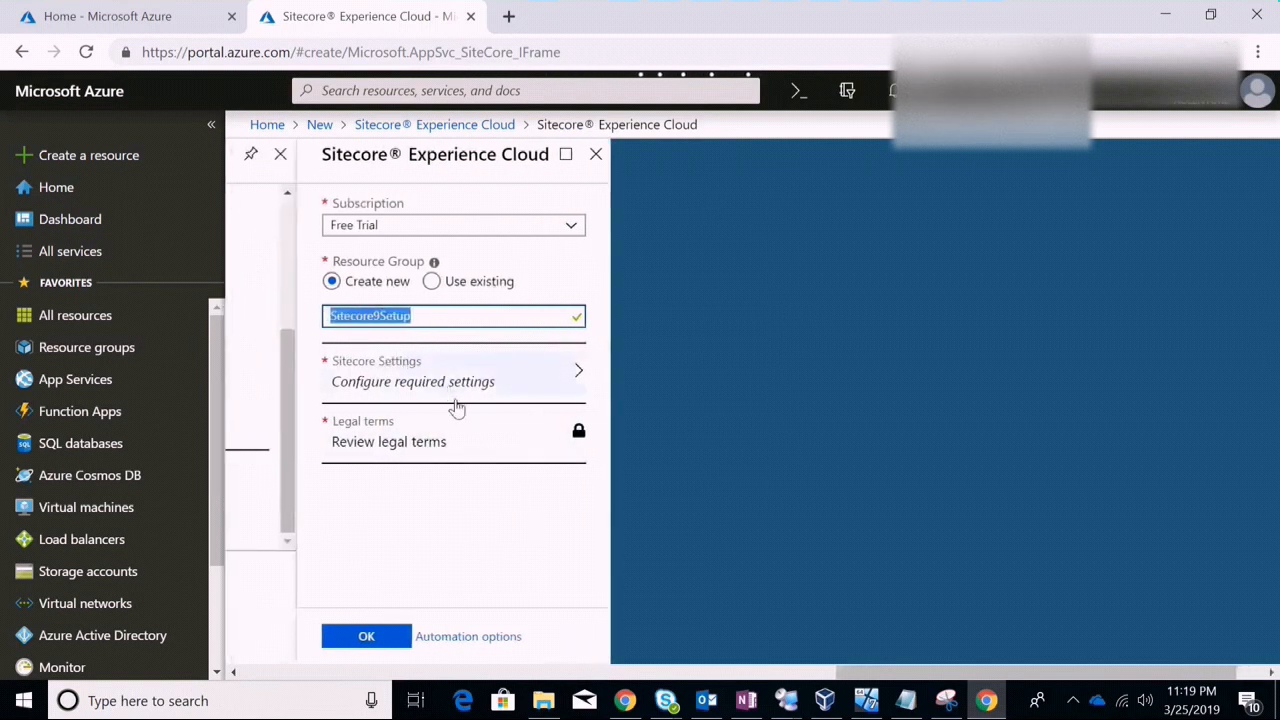
click(566, 380)
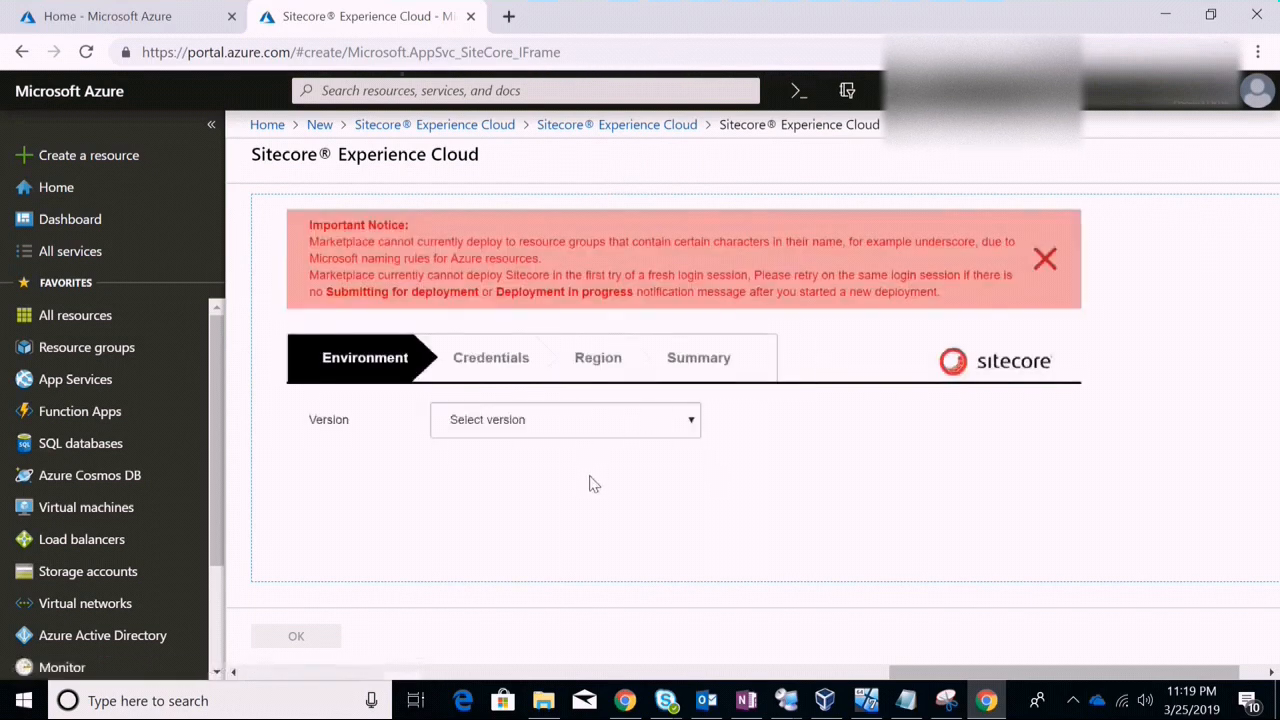
Choose Sitecore 9.1 Initial Release, Sitecore Experience Cloud (XP) topology and Scaled configuration
click(688, 428)
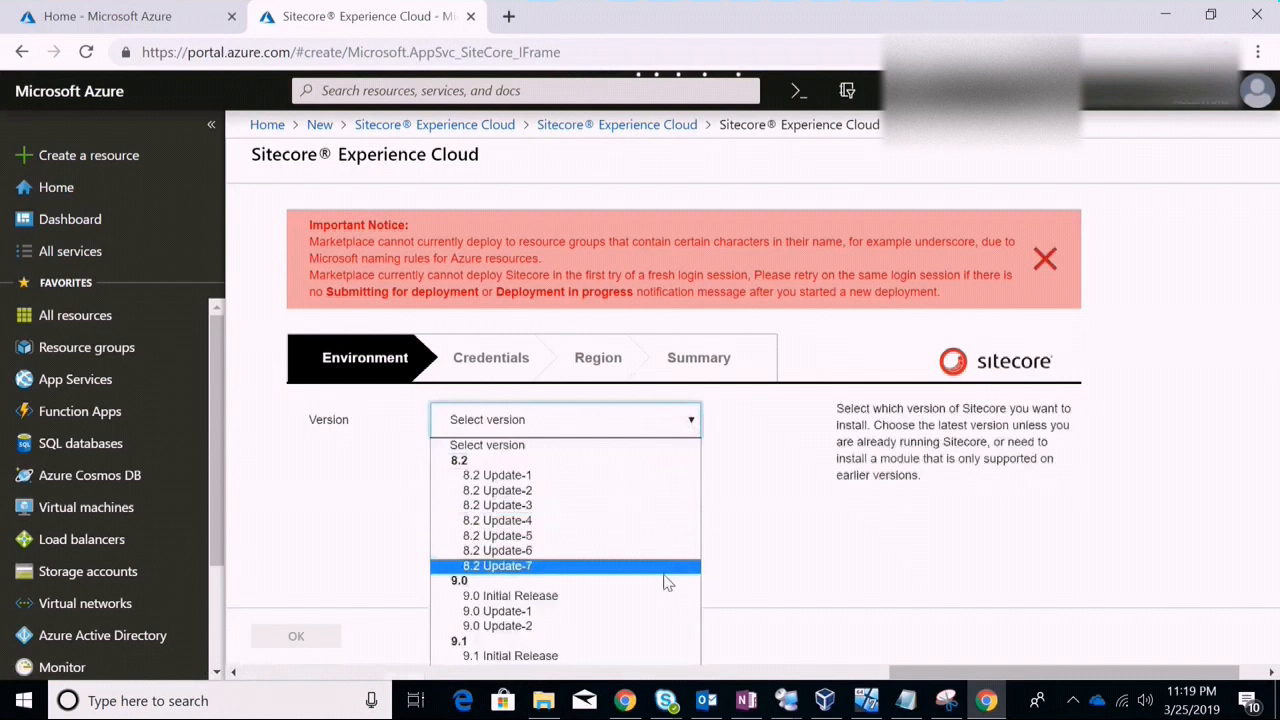
key(ctrl+minus)
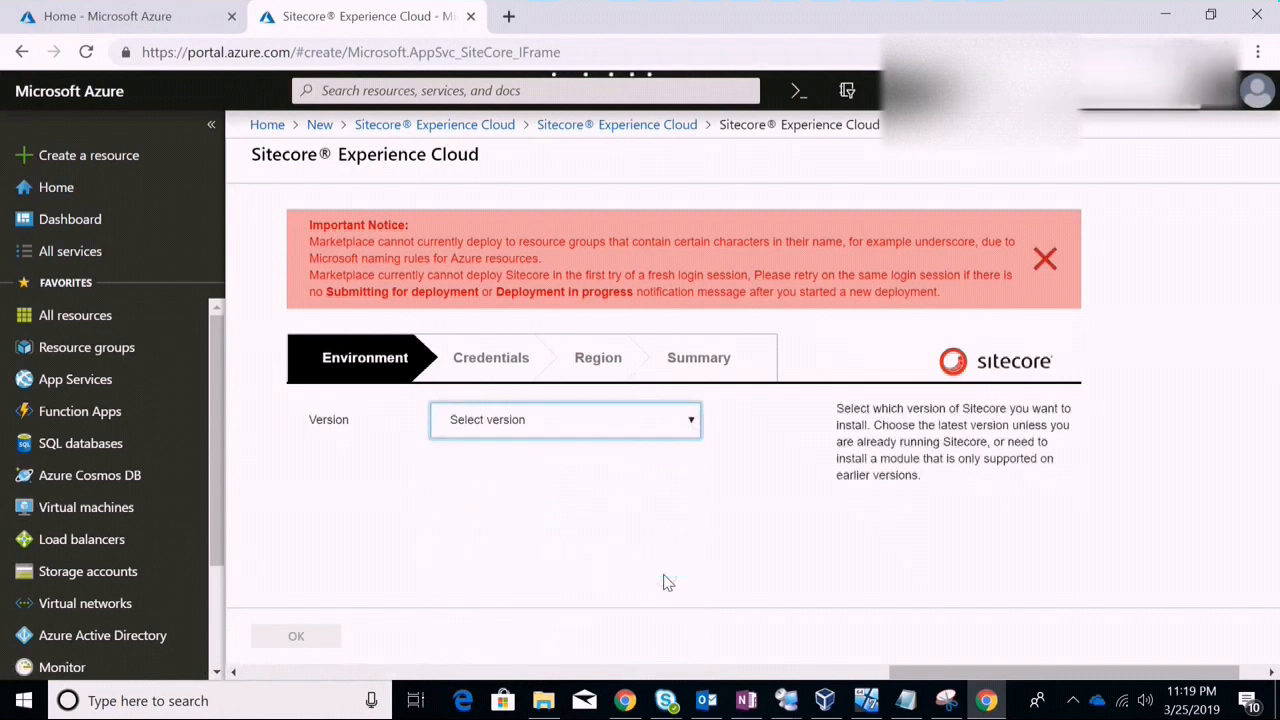
click(750, 382)
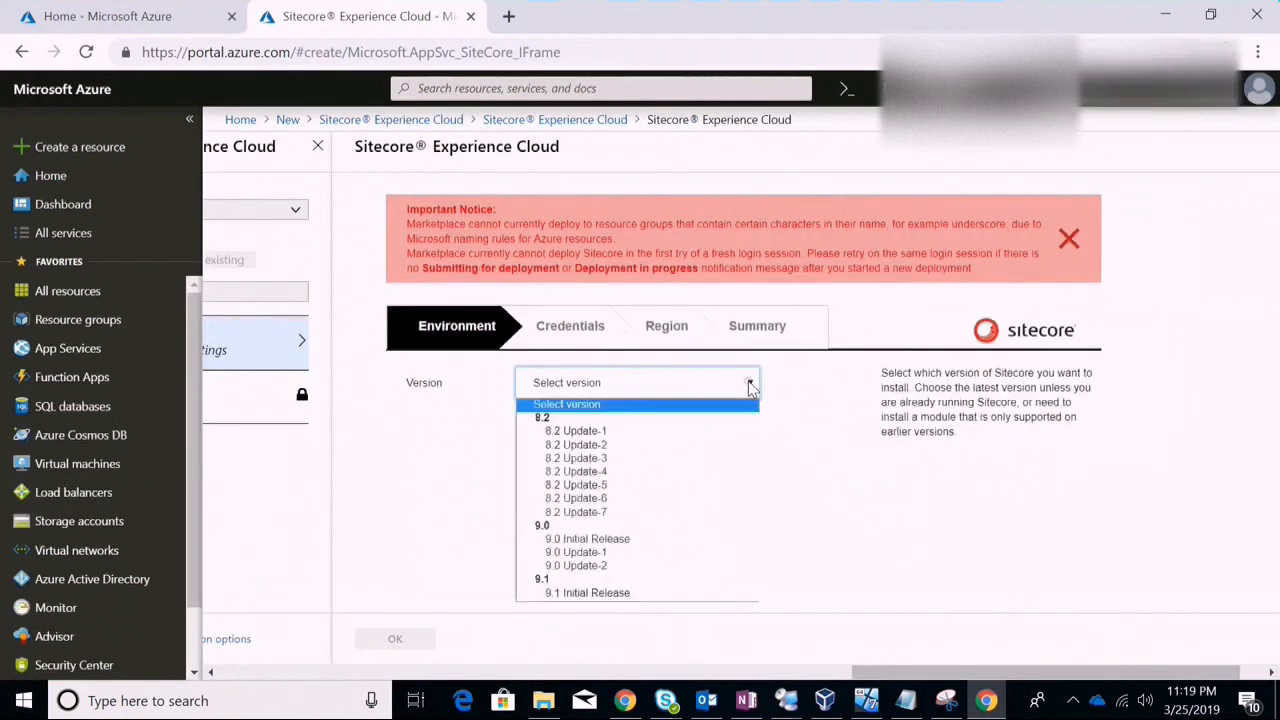
click(628, 594)
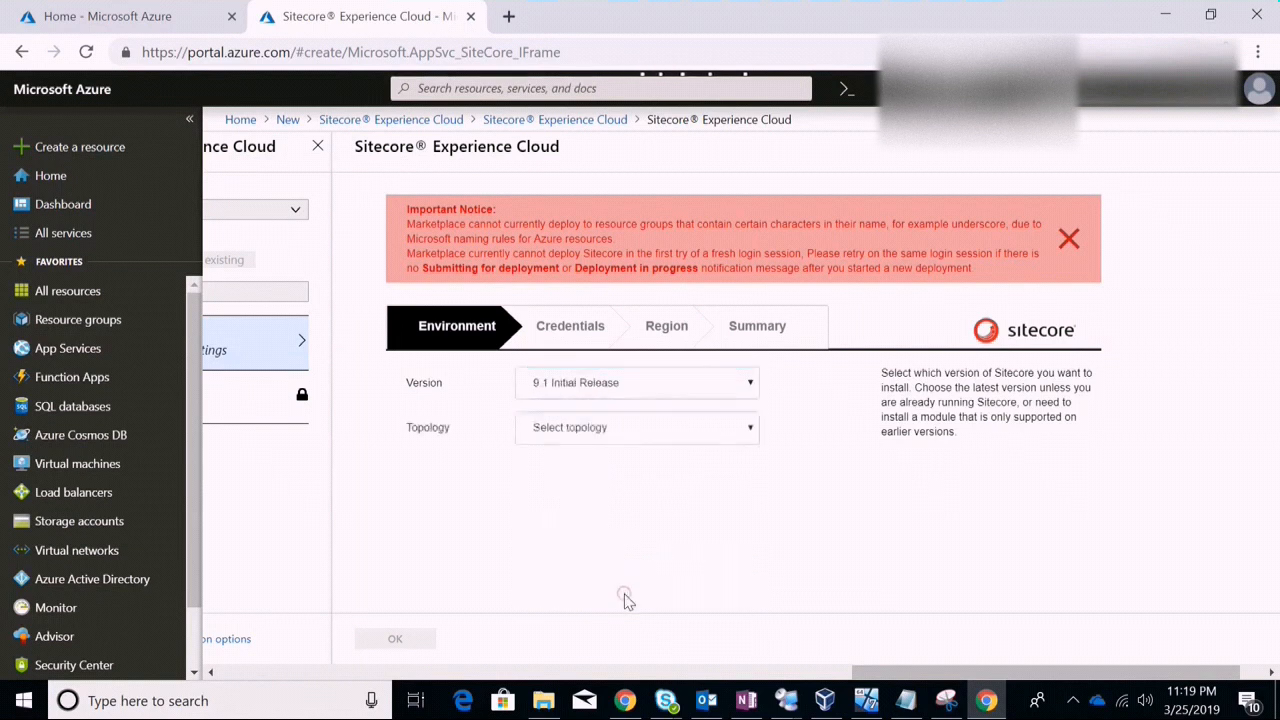
click(750, 428)
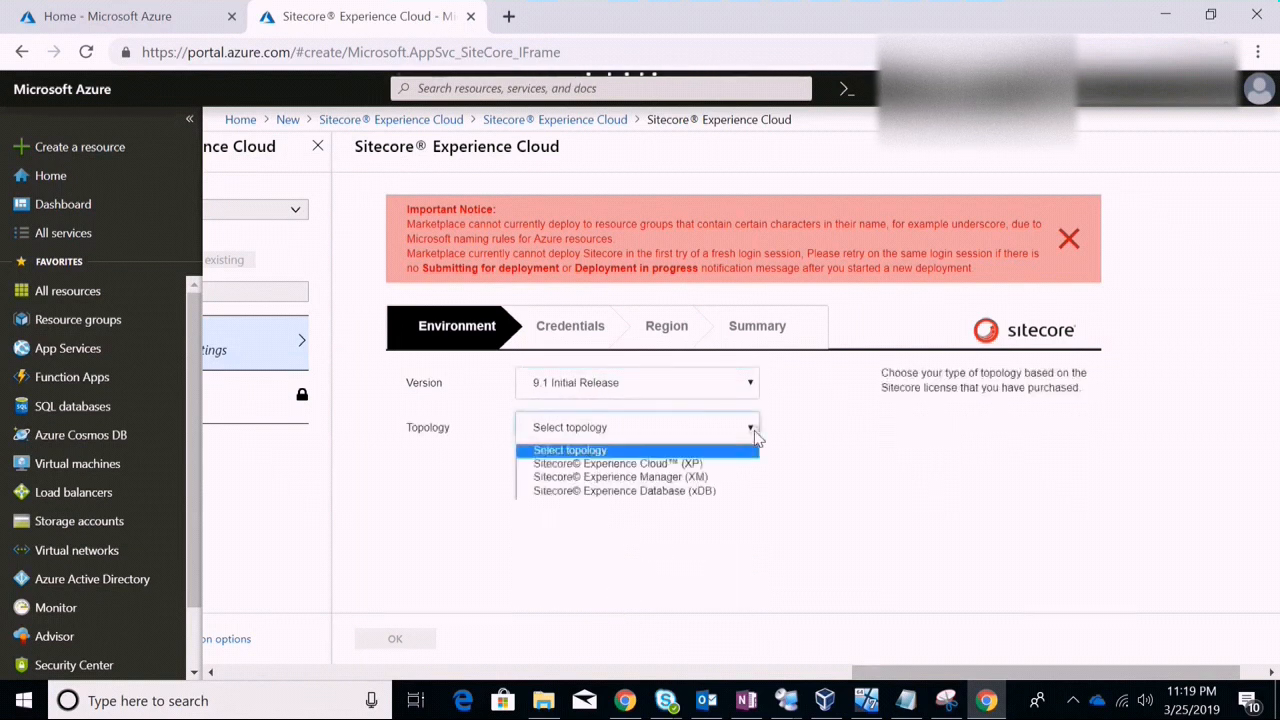
click(683, 465)
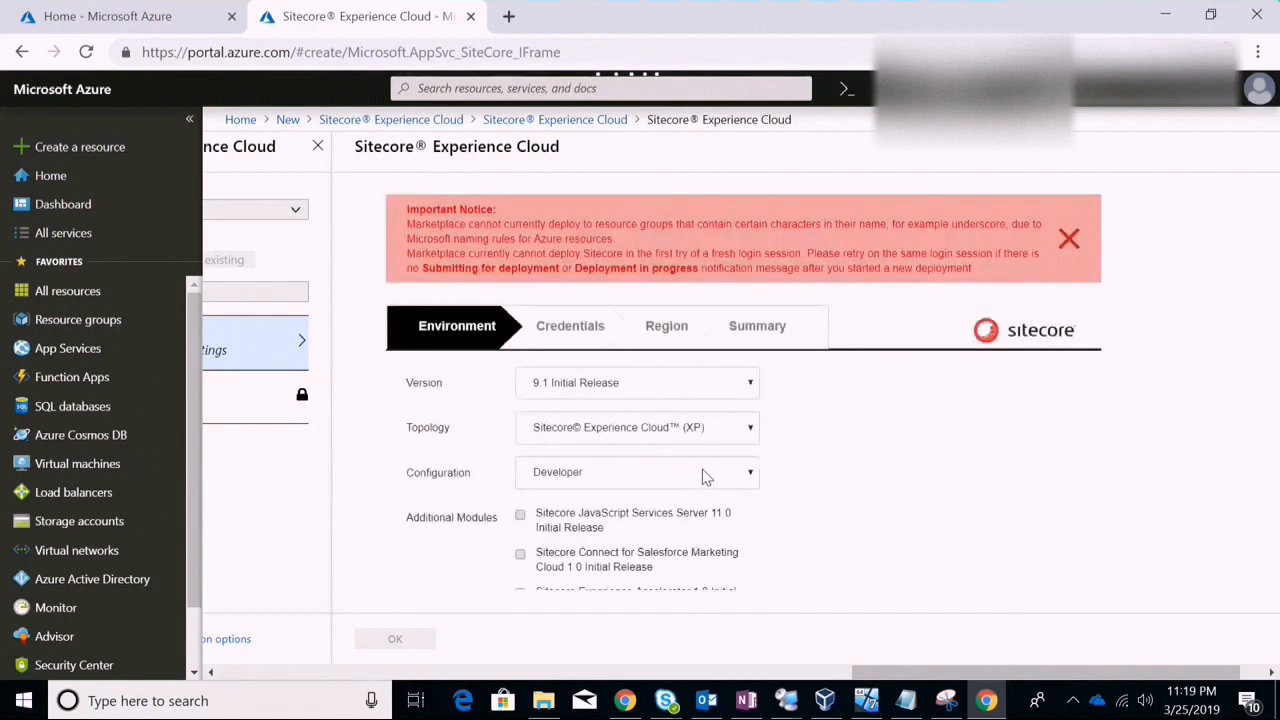
click(741, 480)
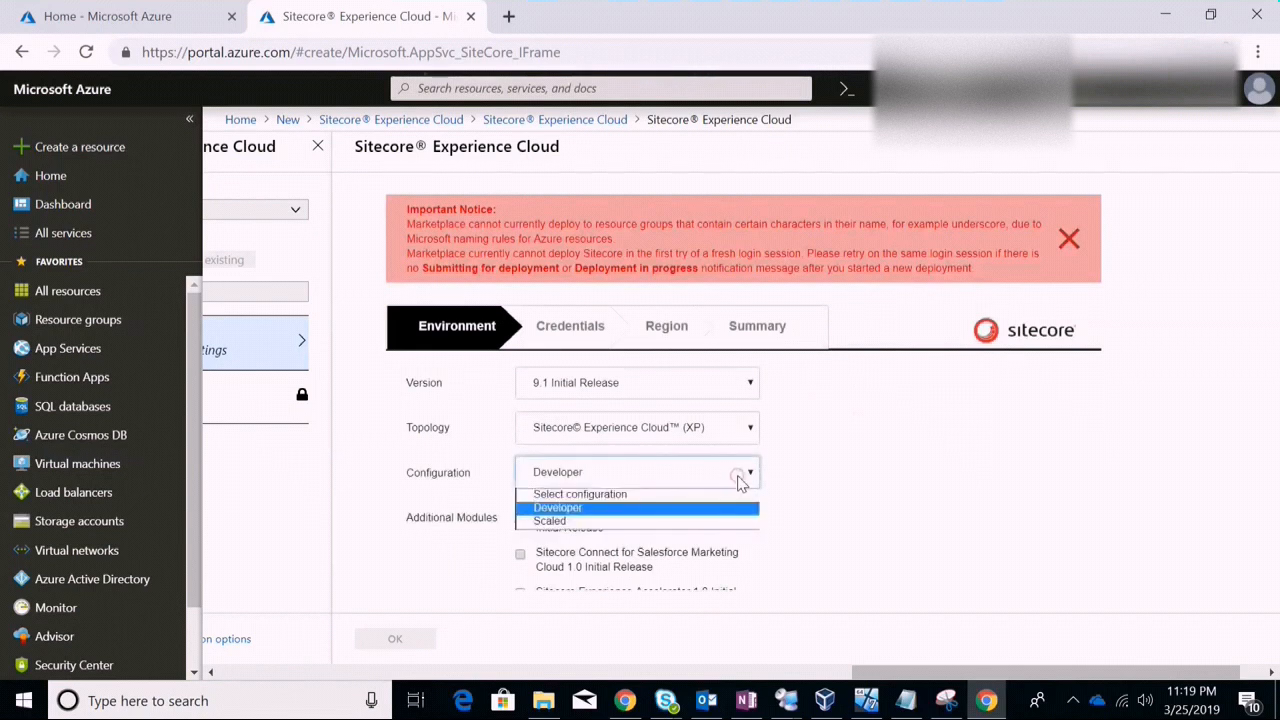
click(741, 481)
click(740, 479)
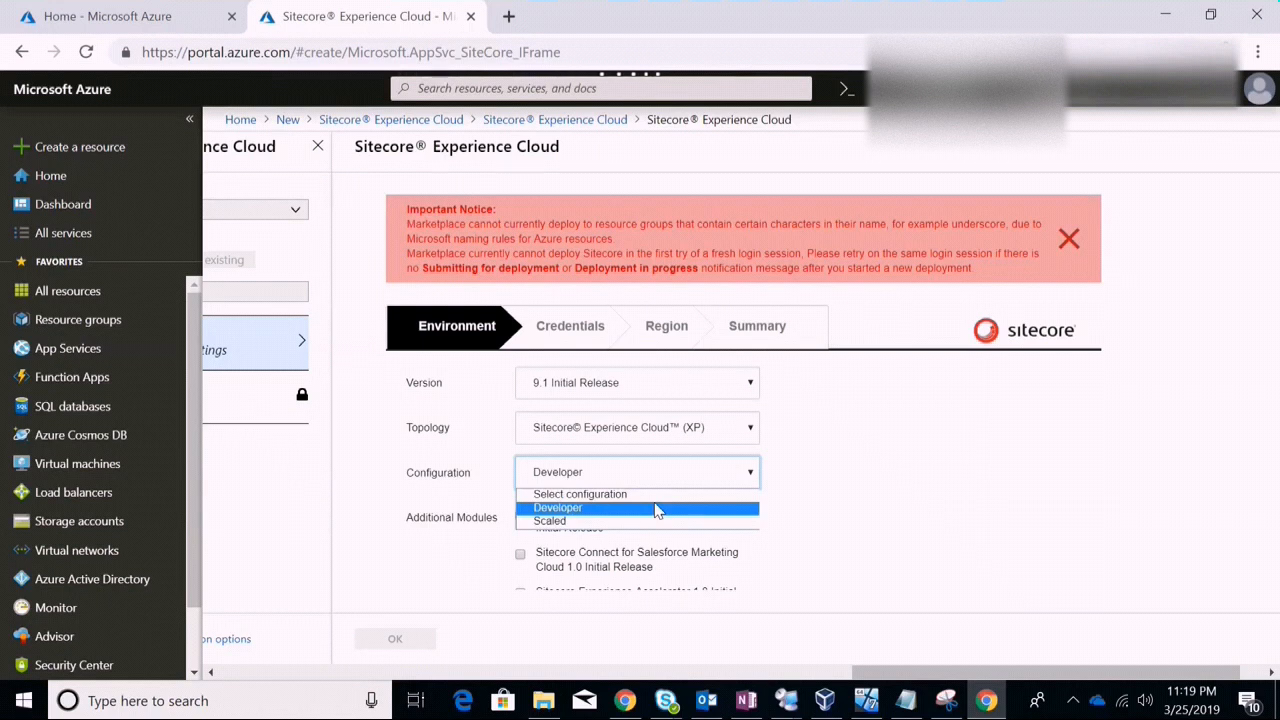
key(Down)
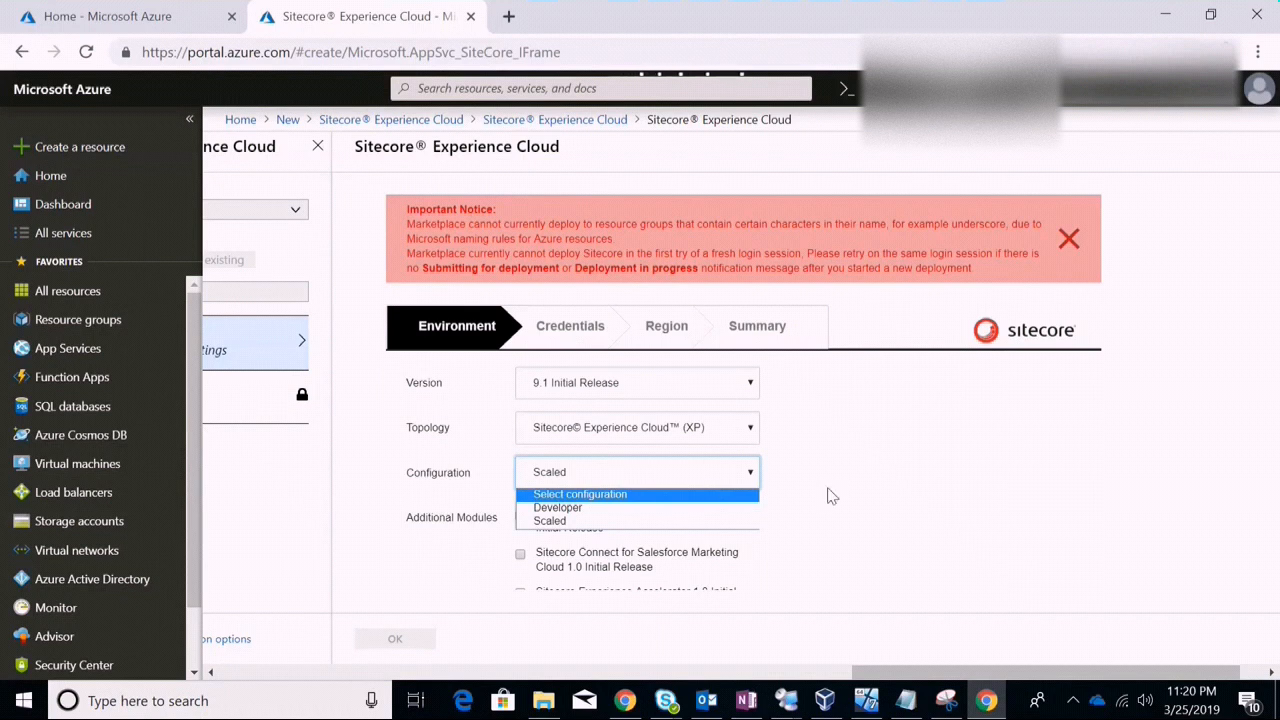
click(897, 547)
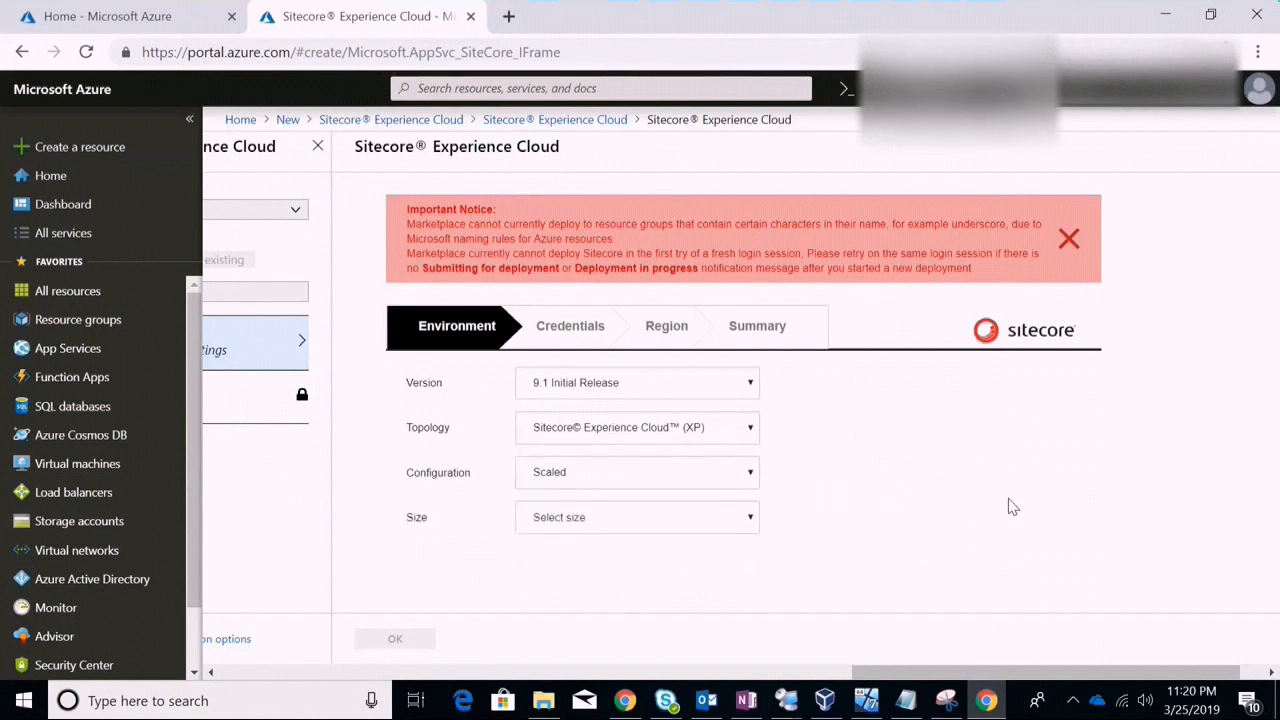
Set the Sitecore deployment size to Small
click(738, 528)
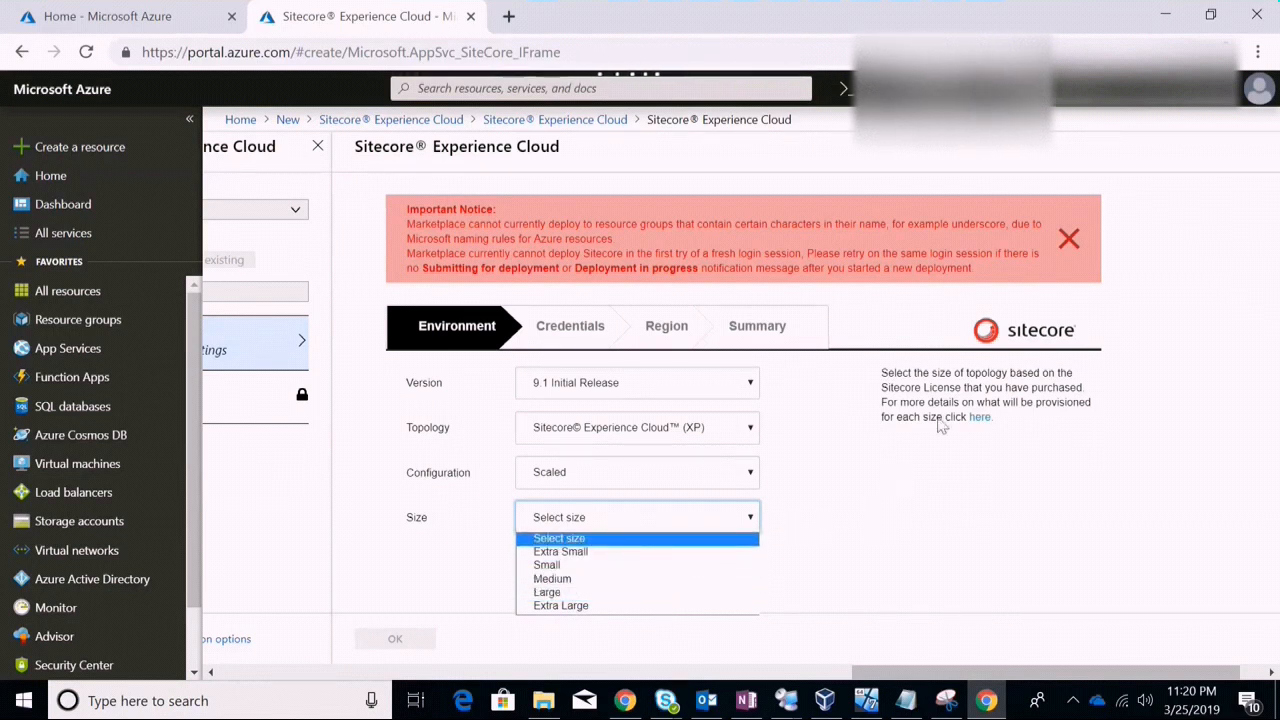
click(985, 420)
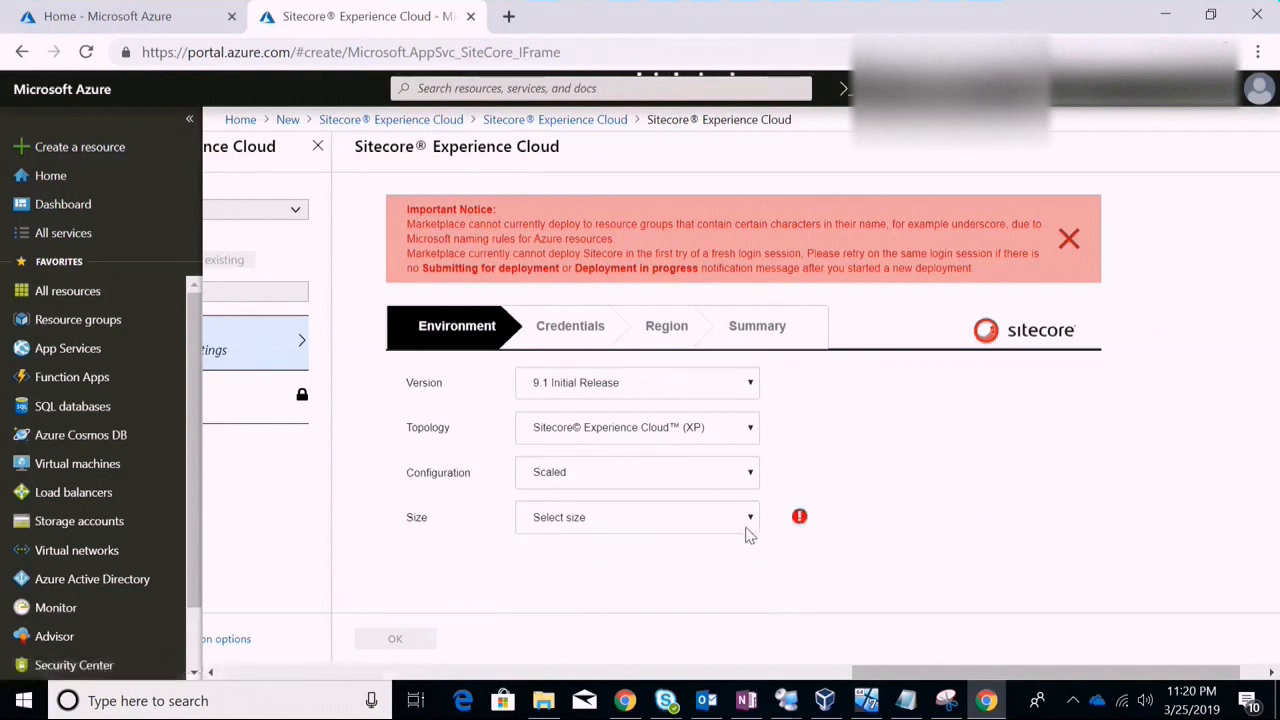
mouse_move(798, 527)
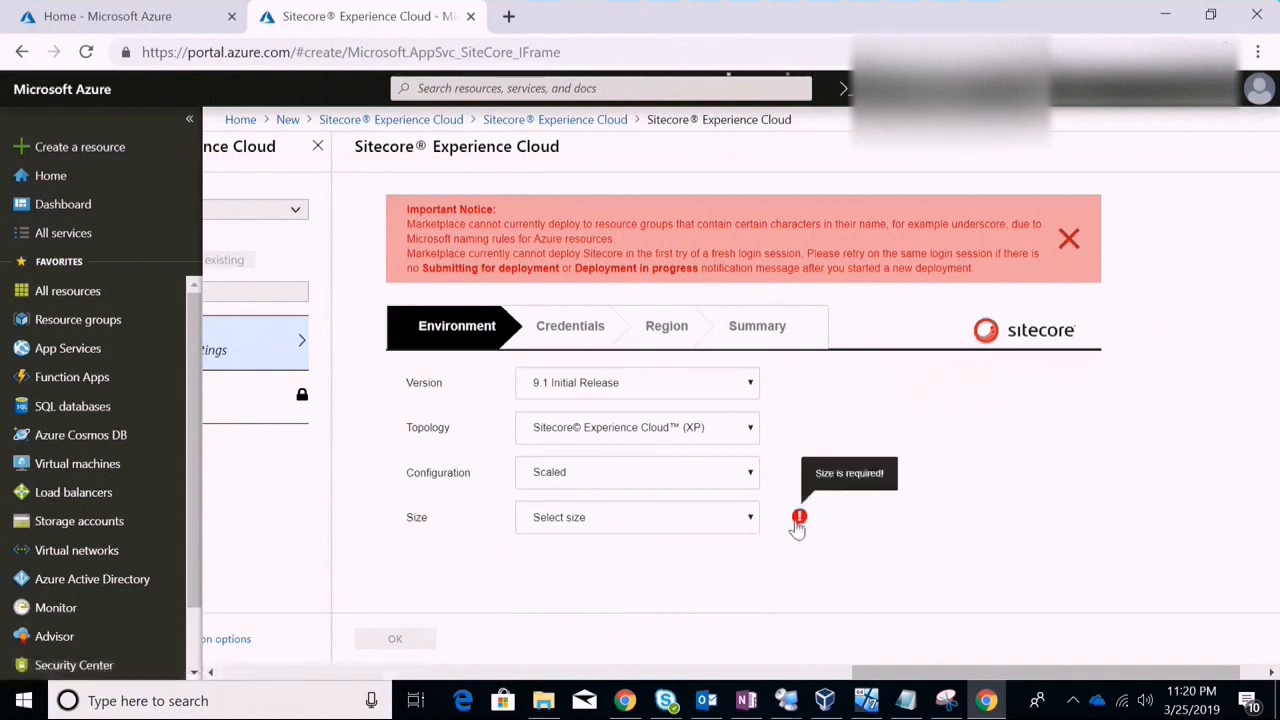
click(733, 527)
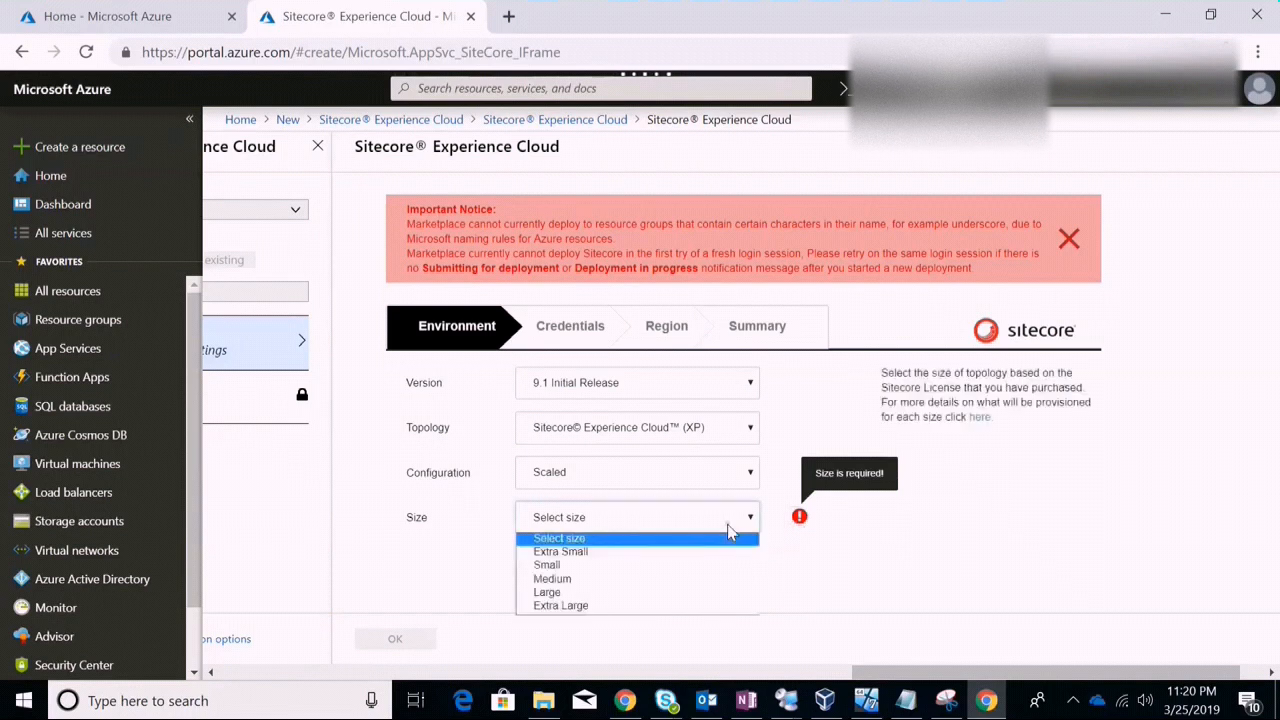
right_click(979, 424)
click(905, 513)
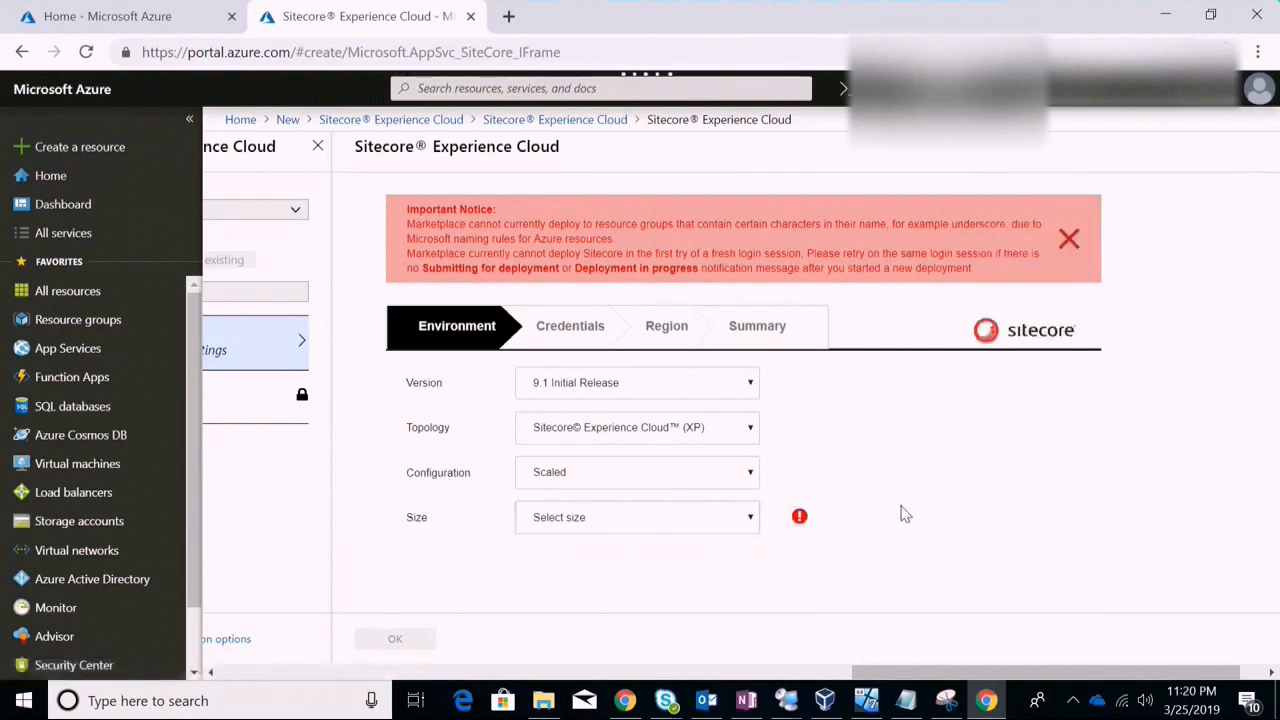
click(705, 527)
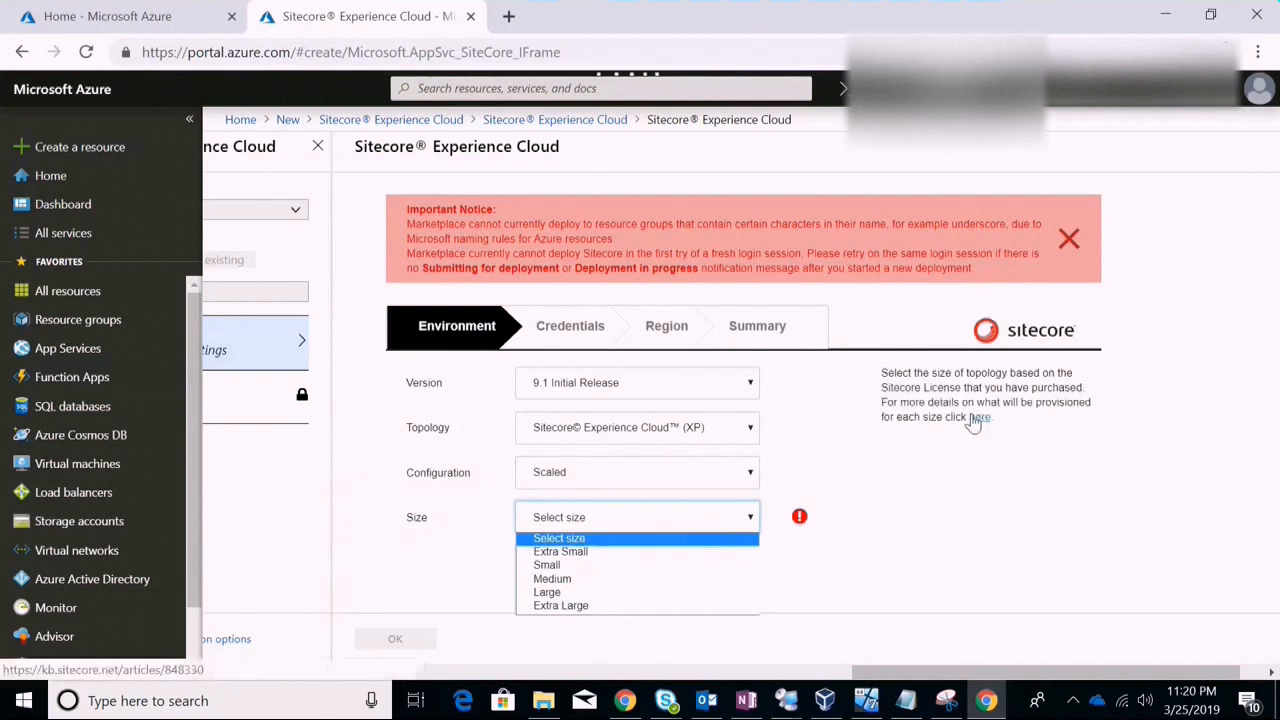
right_click(973, 423)
click(750, 527)
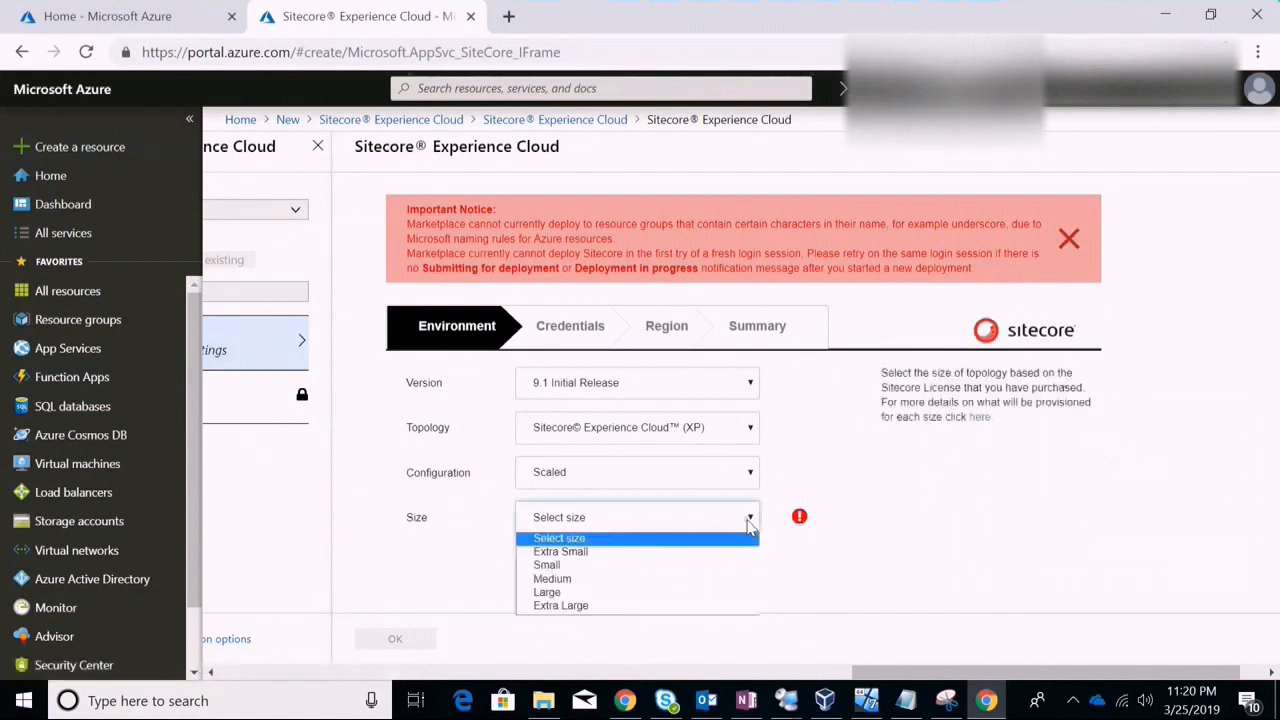
click(717, 565)
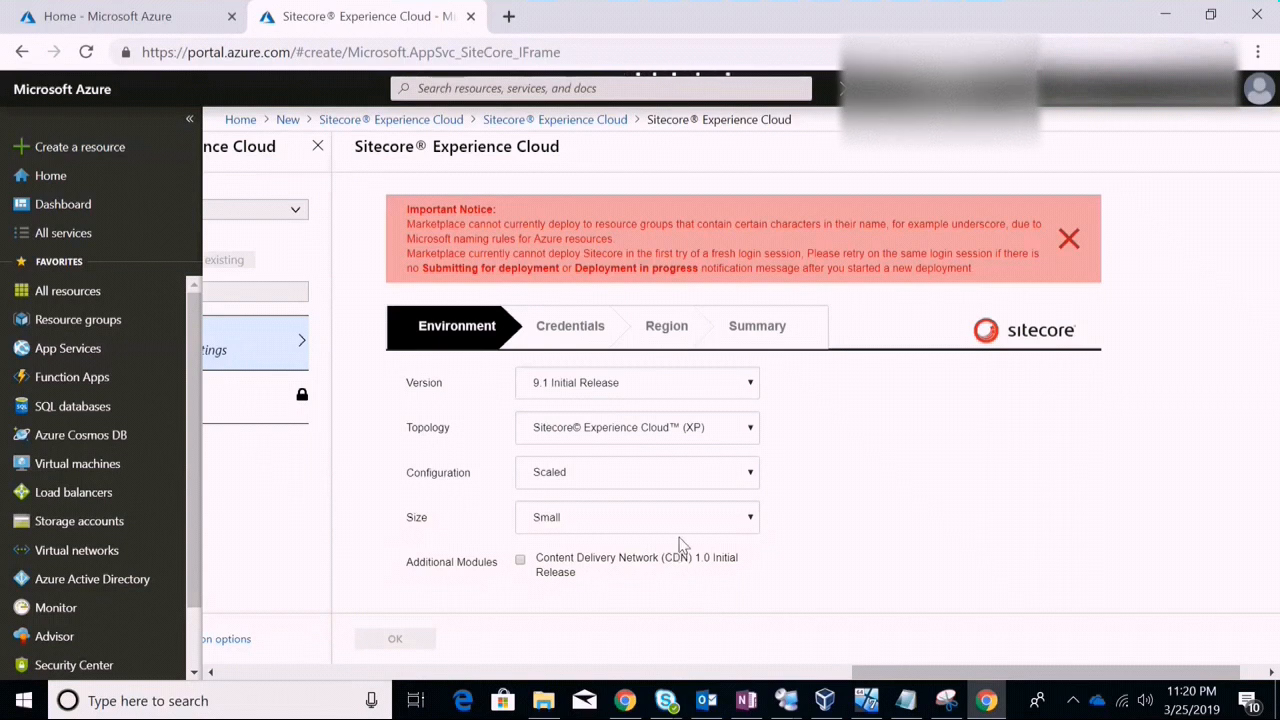
click(720, 518)
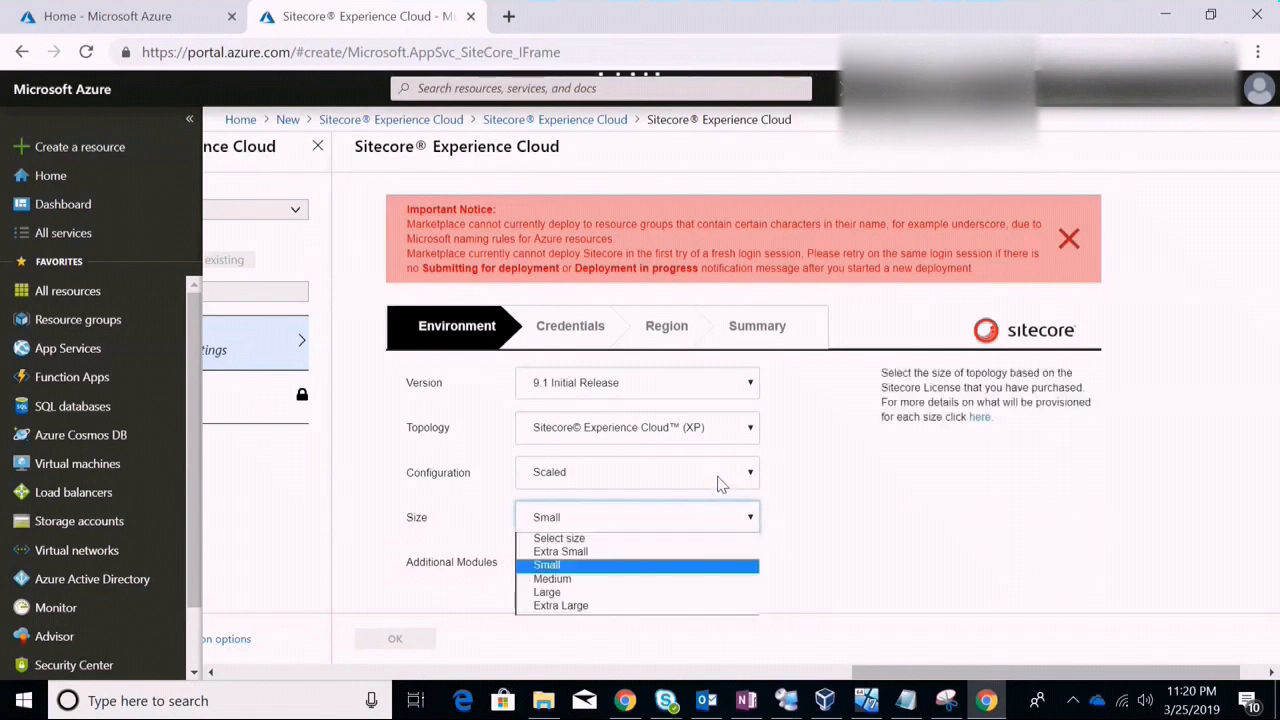
click(720, 484)
Change the configuration from Scaled to Developer
click(720, 484)
click(720, 484)
click(720, 483)
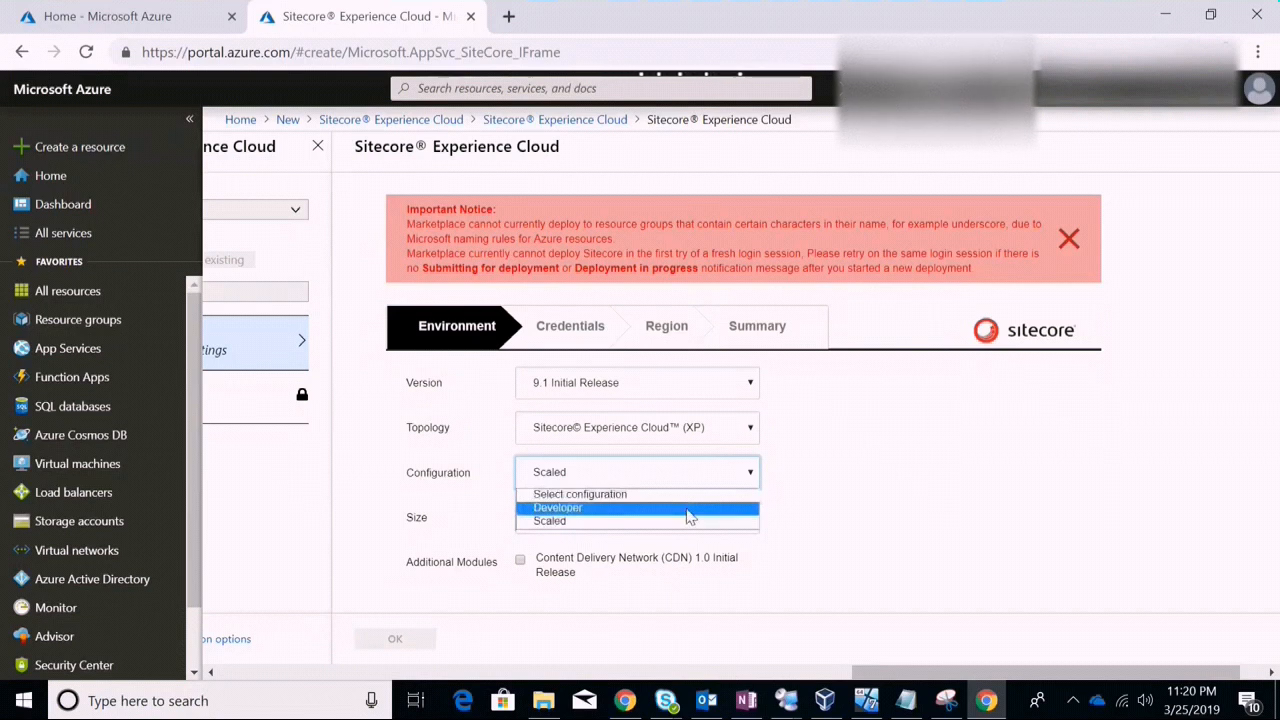
click(689, 516)
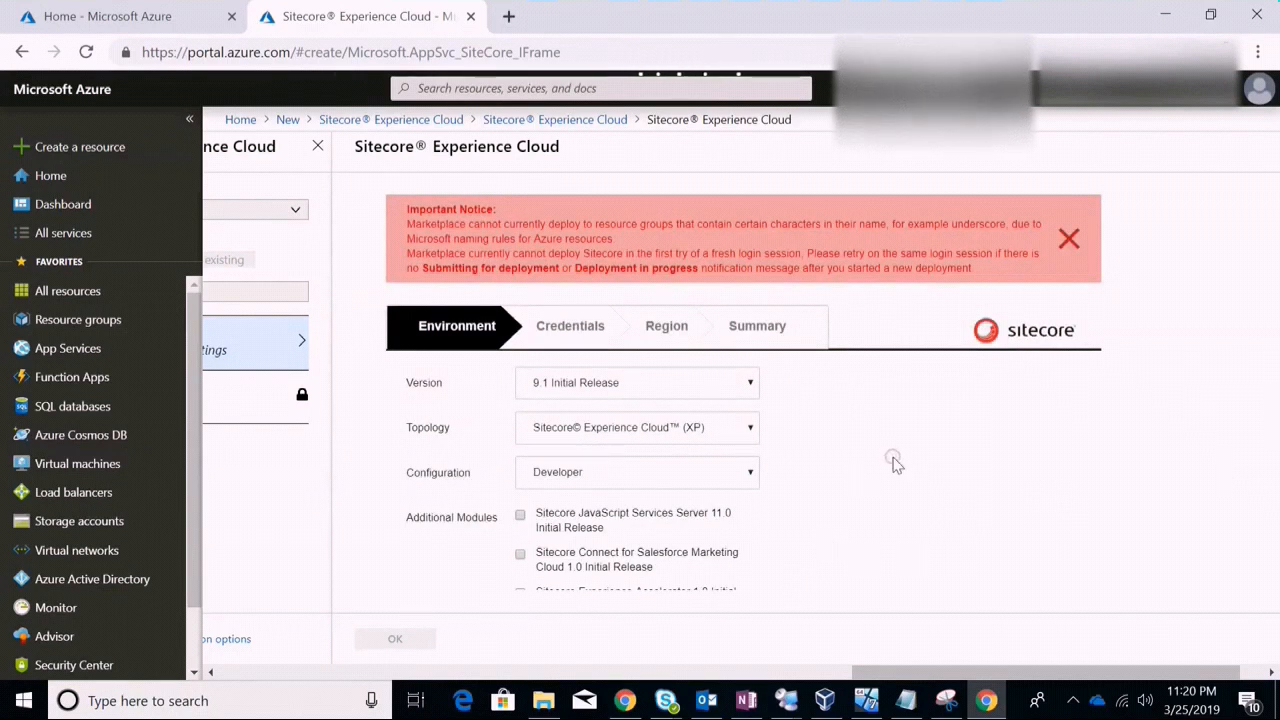
Scroll to the end of the Environment settings and advance to the Credentials step
scroll(896, 463, down, 2)
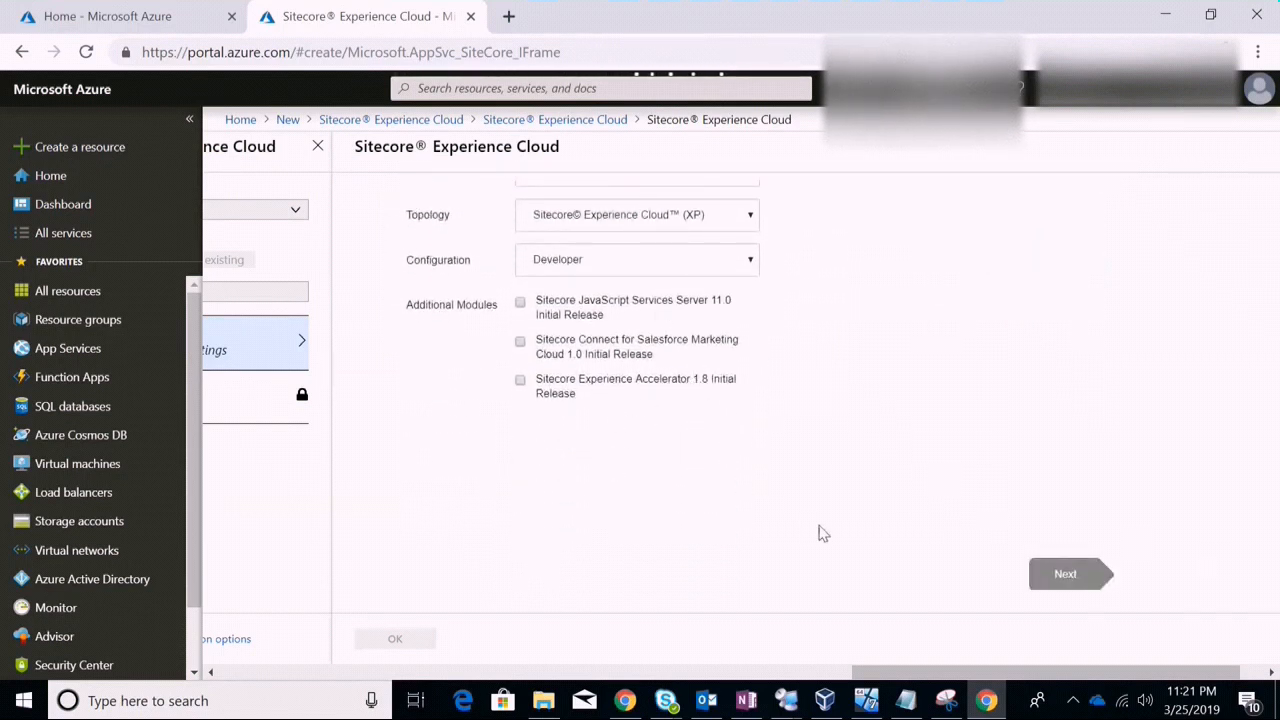
click(1082, 580)
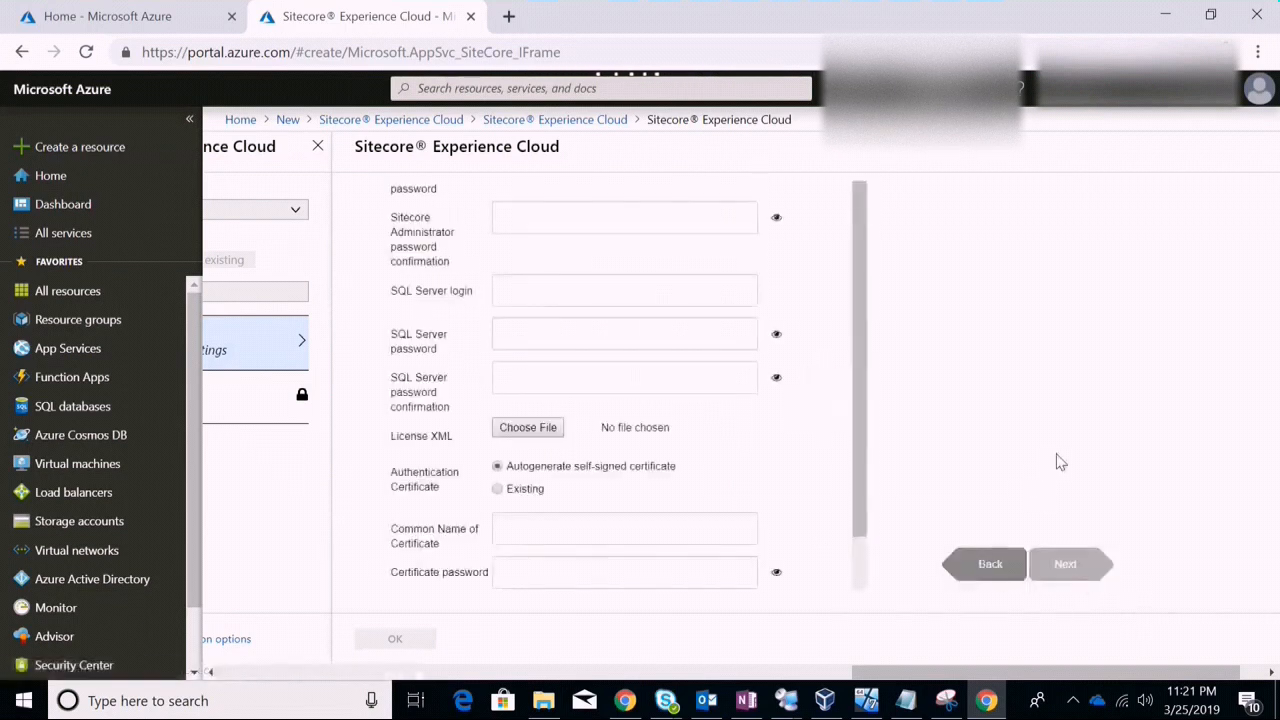
Enter the Sitecore Administrator password and repeat it in the confirmation box
click(865, 261)
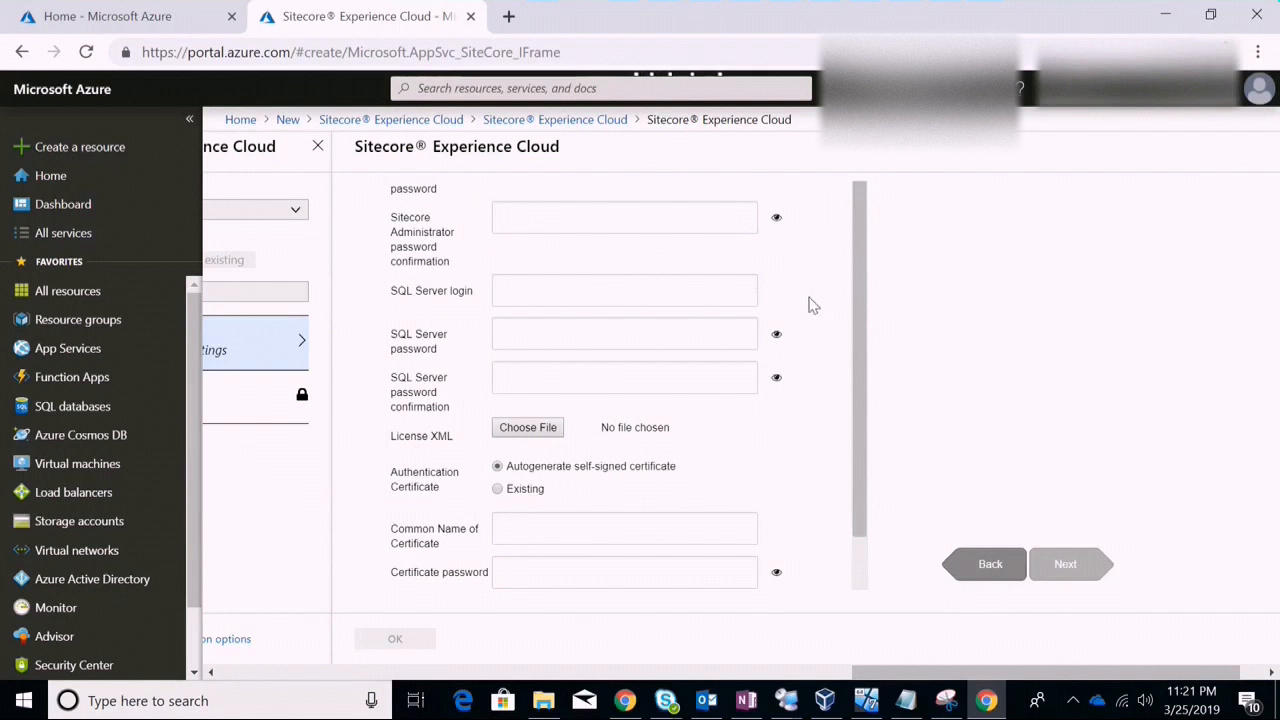
key(ctrl+minus)
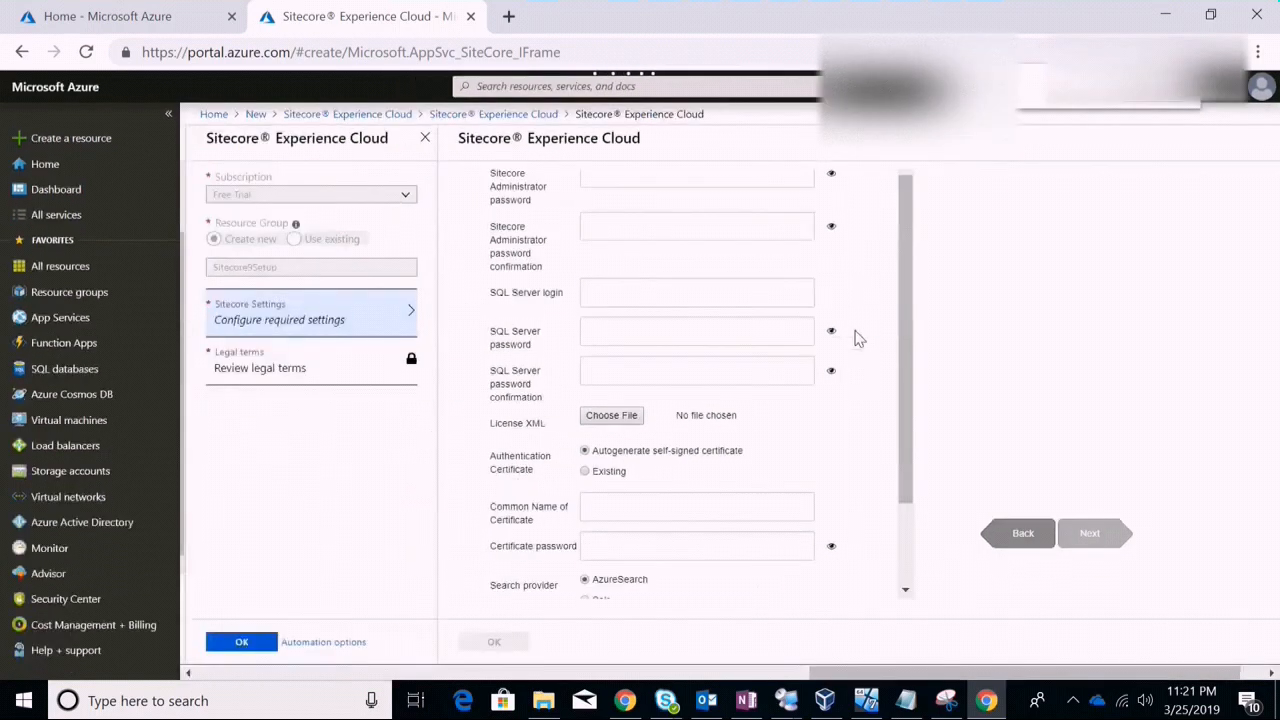
key(ctrl+plus)
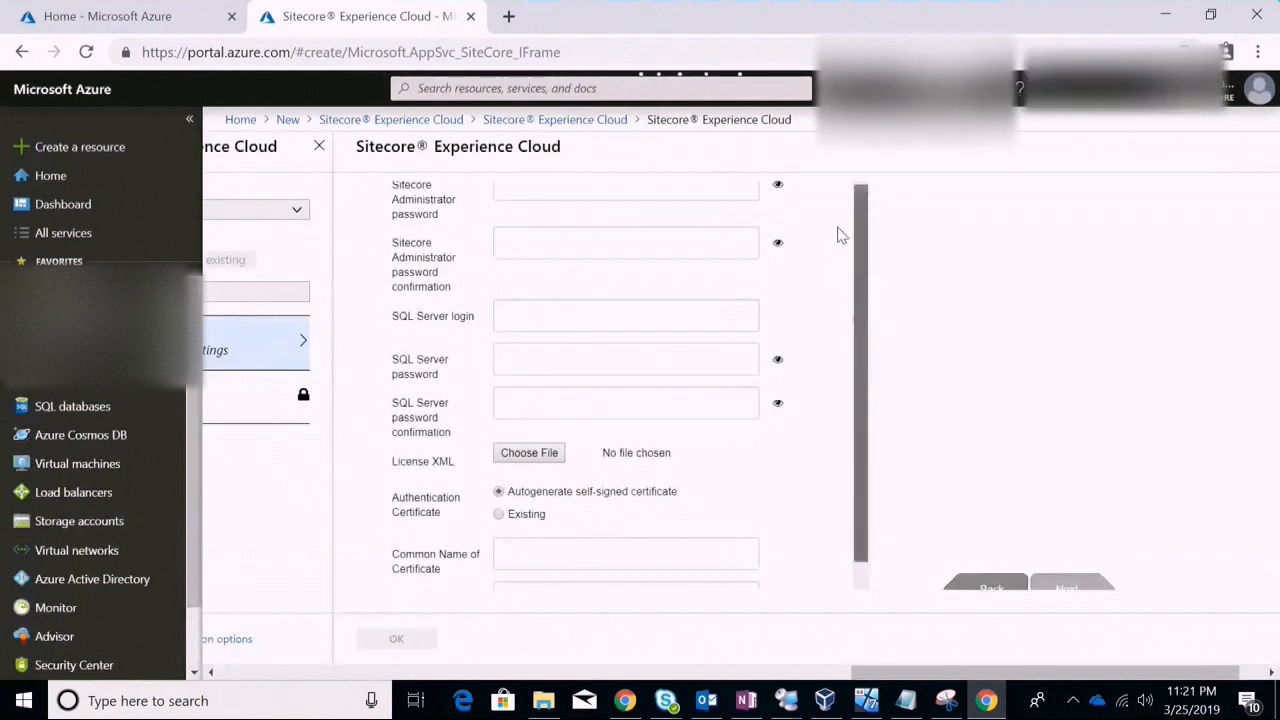
click(661, 194)
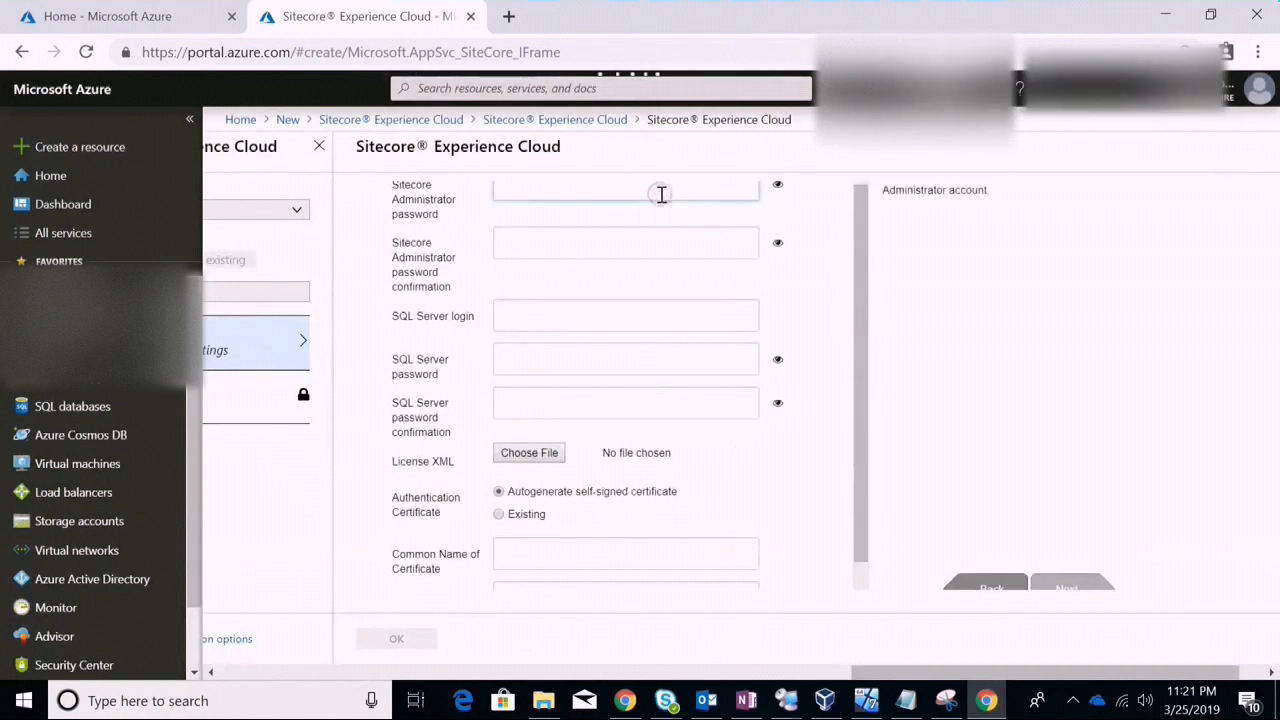
key(ctrl+plus)
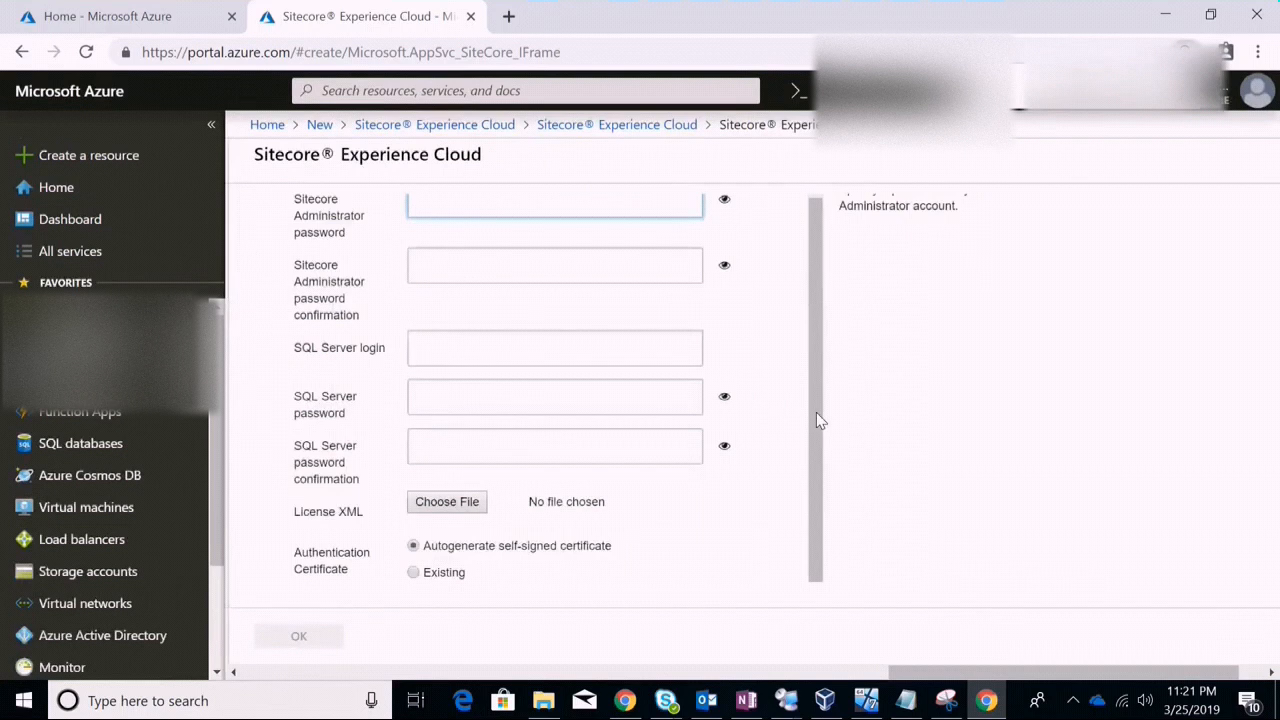
drag(816, 399, 807, 288)
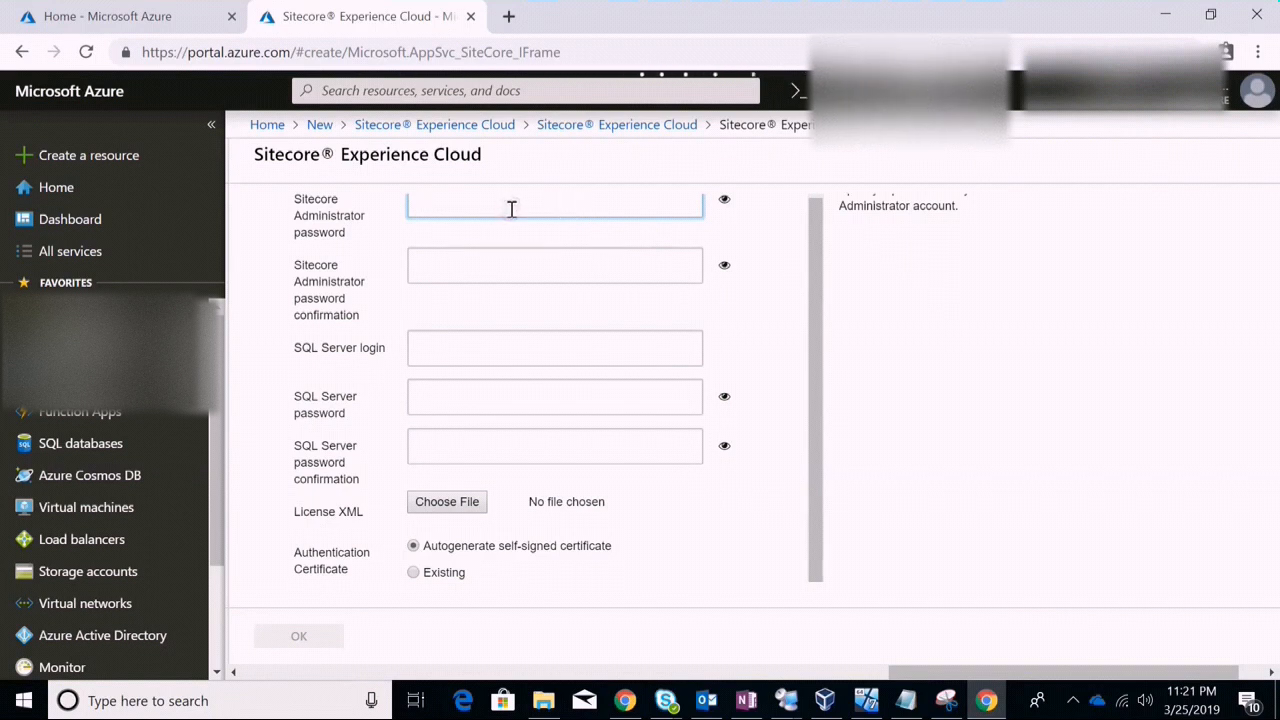
text(•)
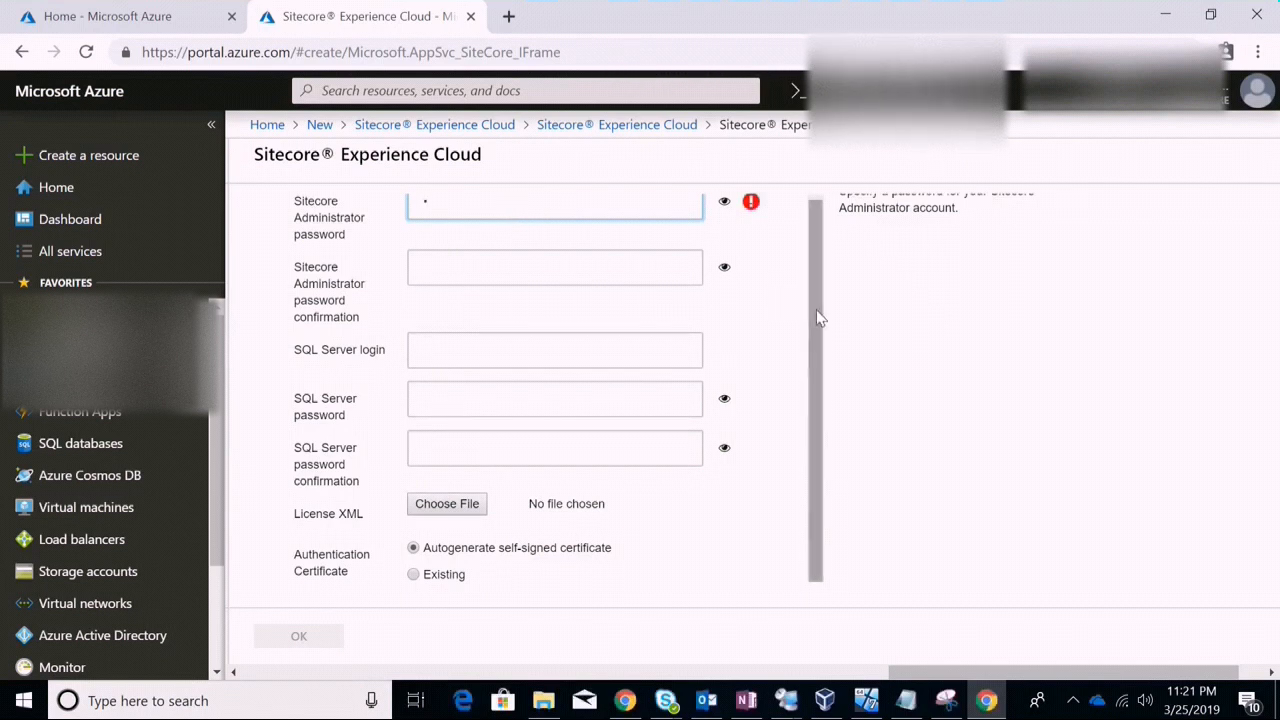
drag(818, 232, 797, 163)
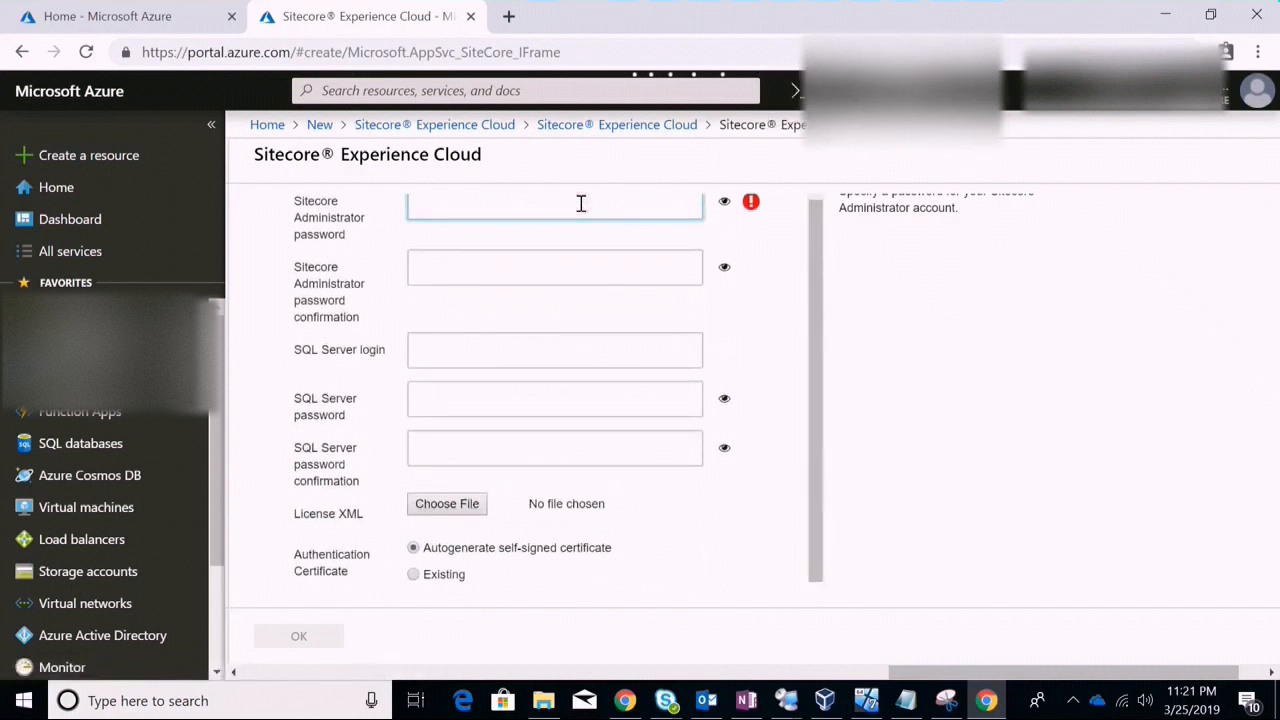
text(****)
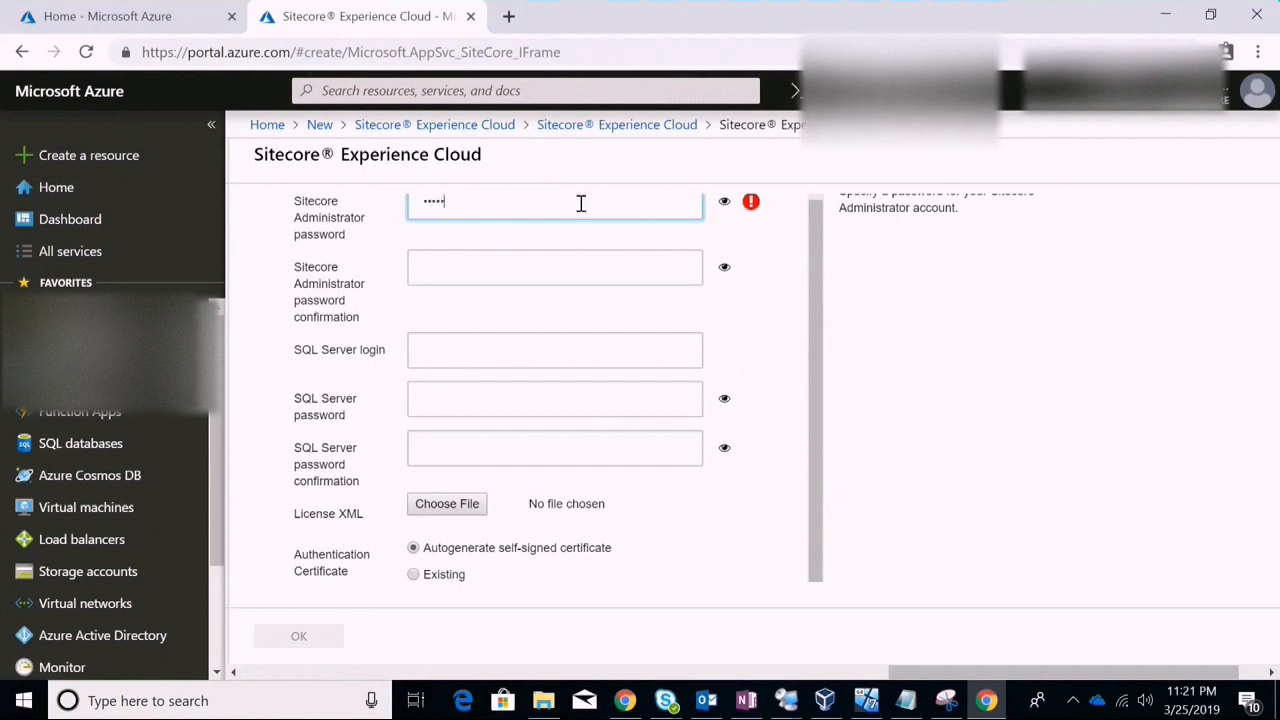
key(Tab)
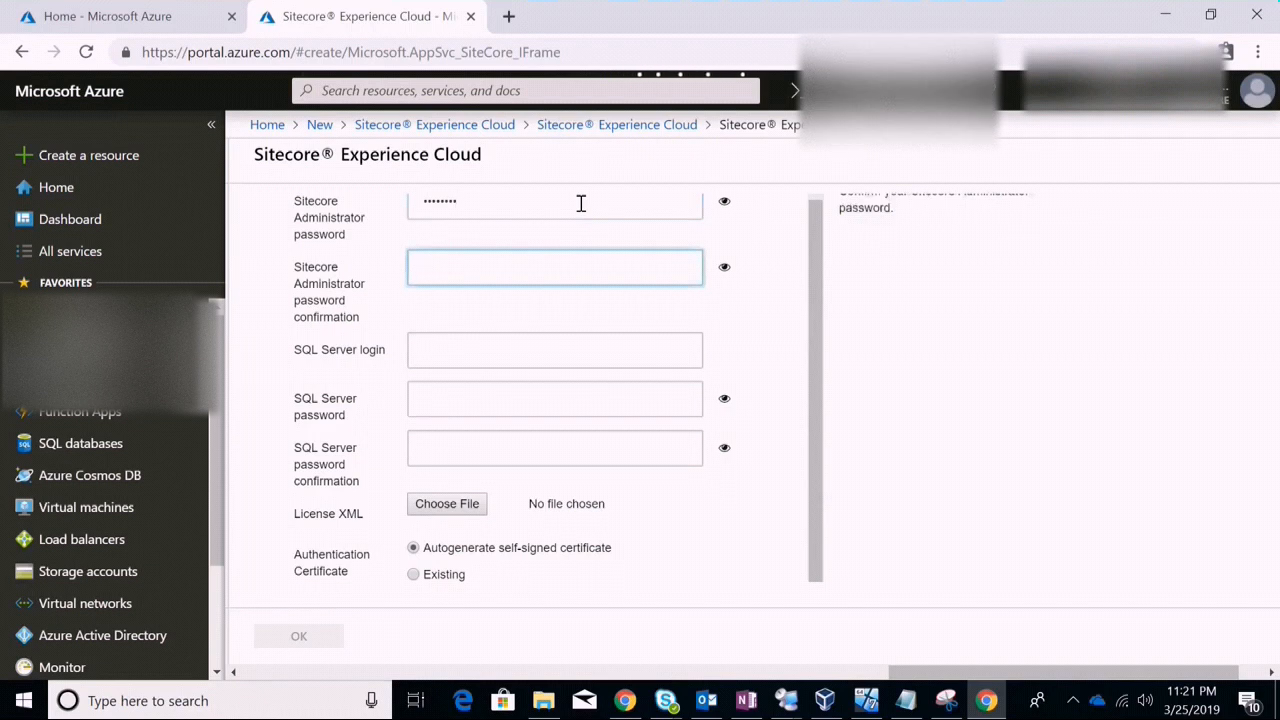
text(********)
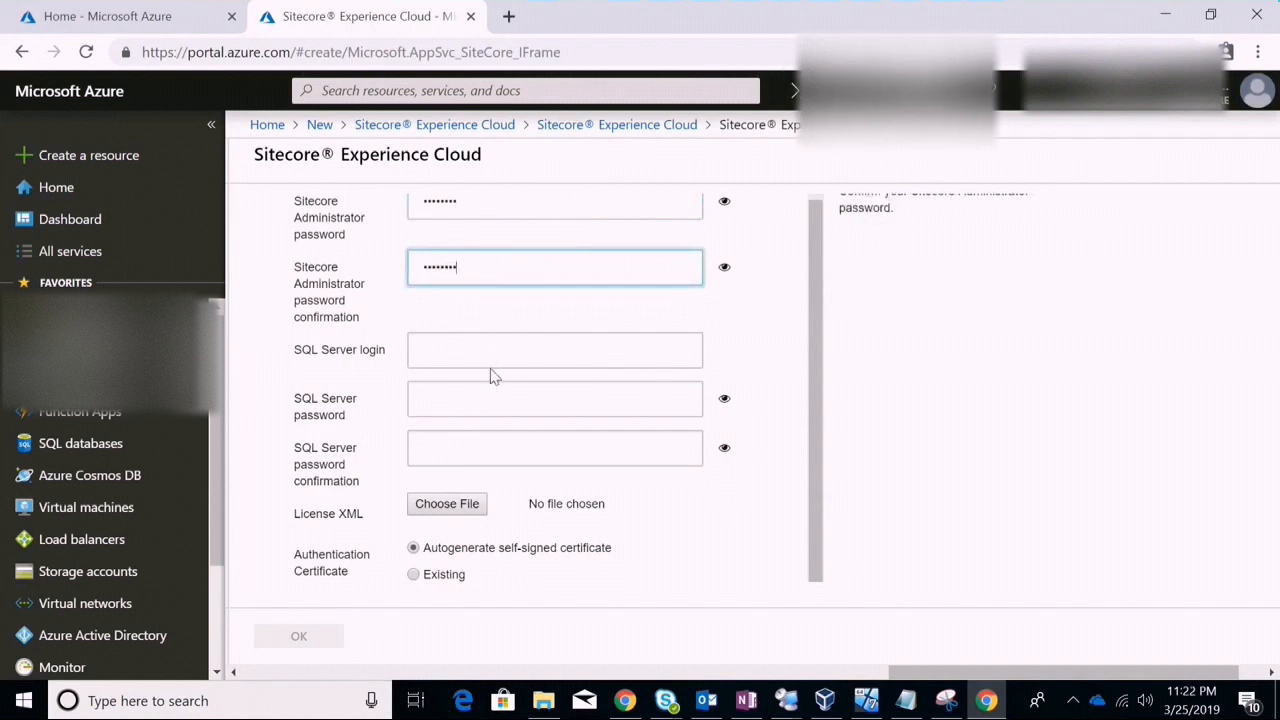
Enter the SQL Server login, then the SQL Server password and a corrected matching confirmation
click(509, 351)
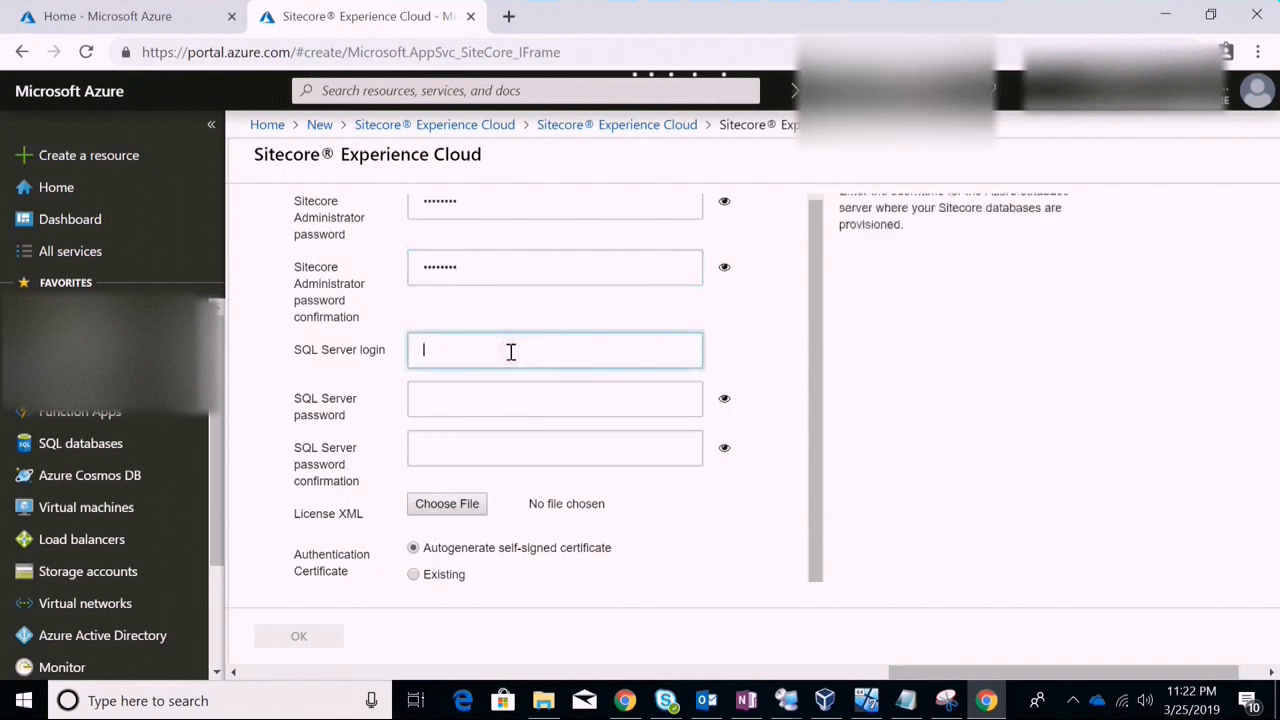
text(s)
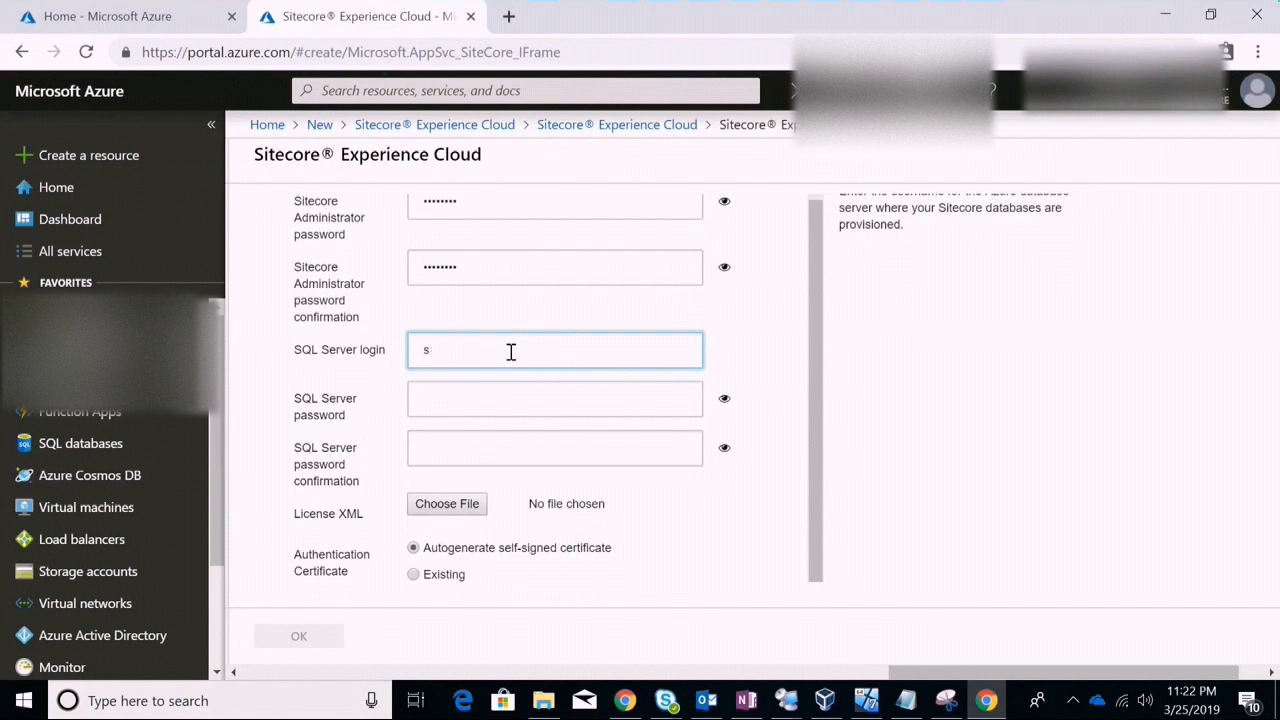
text(ai)
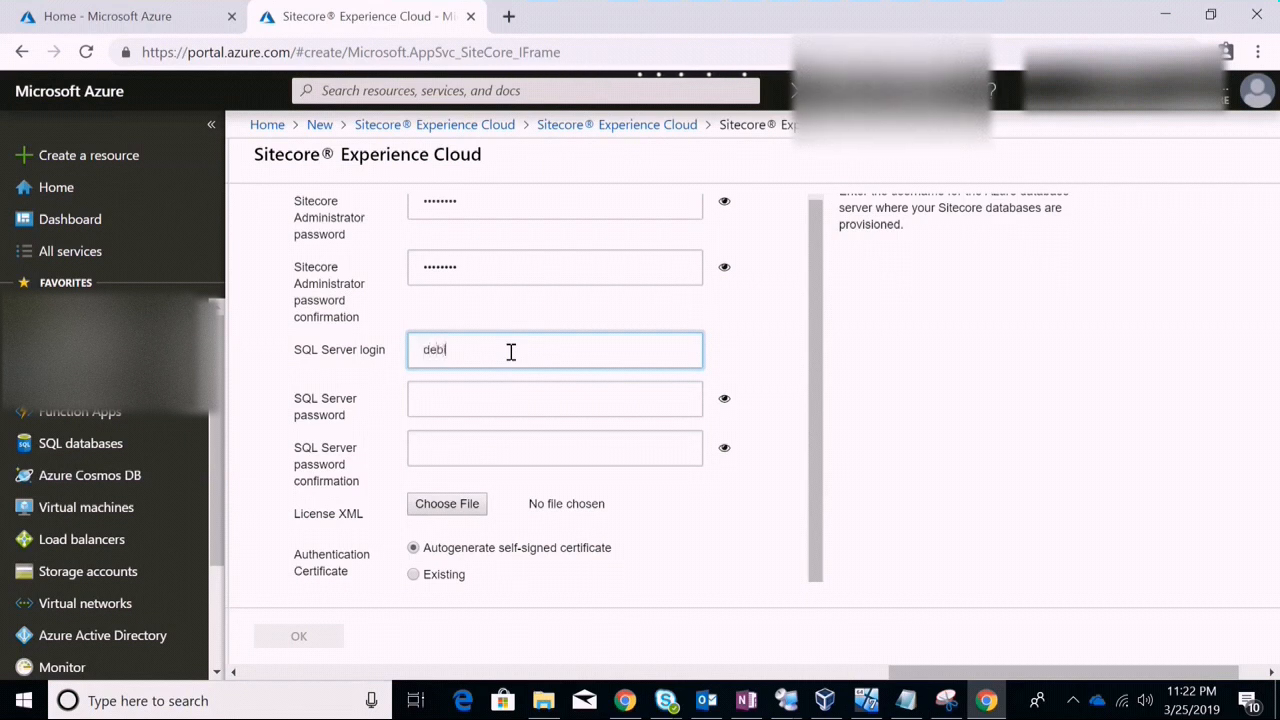
key(Tab)
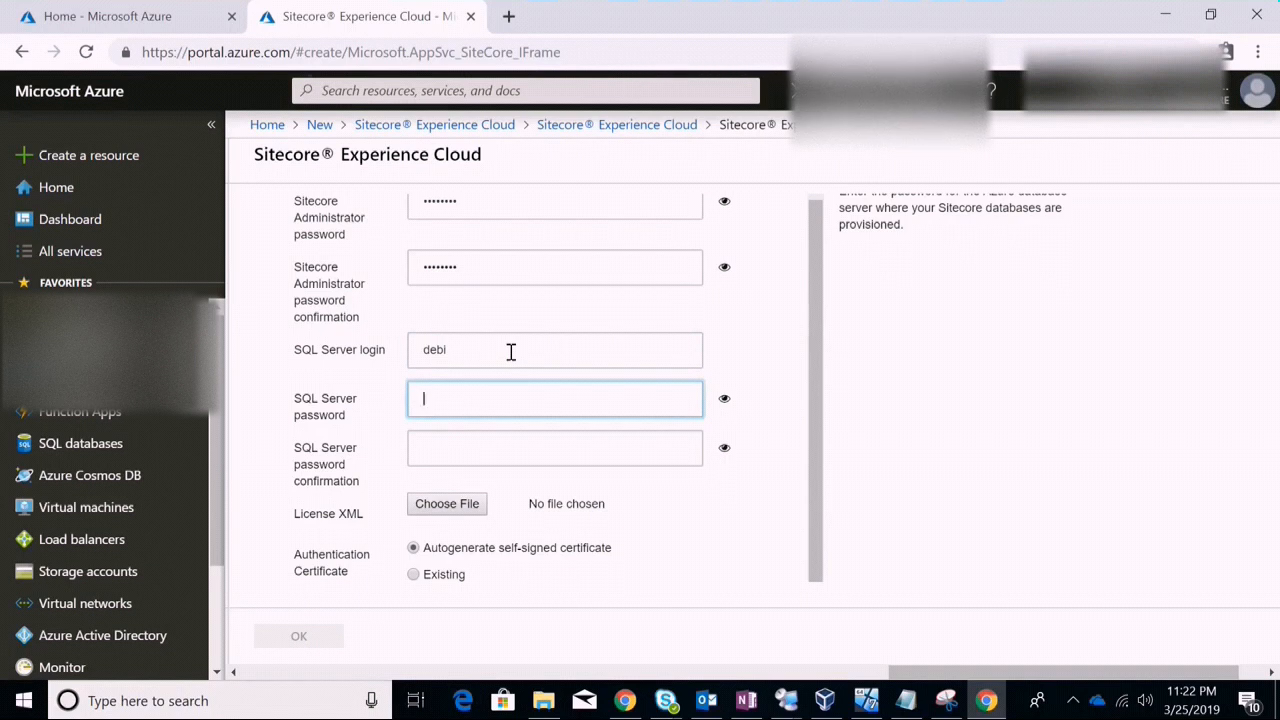
click(510, 352)
click(488, 401)
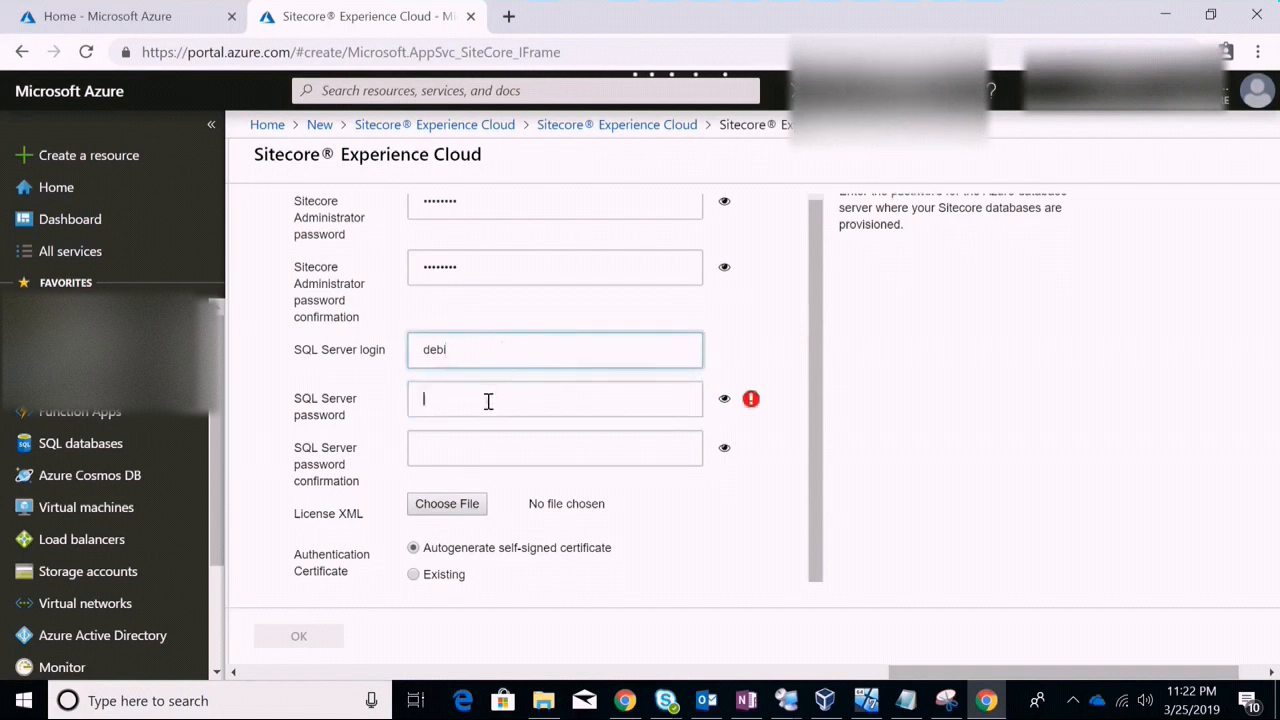
text(••••••••)
key(Tab)
text(•••)
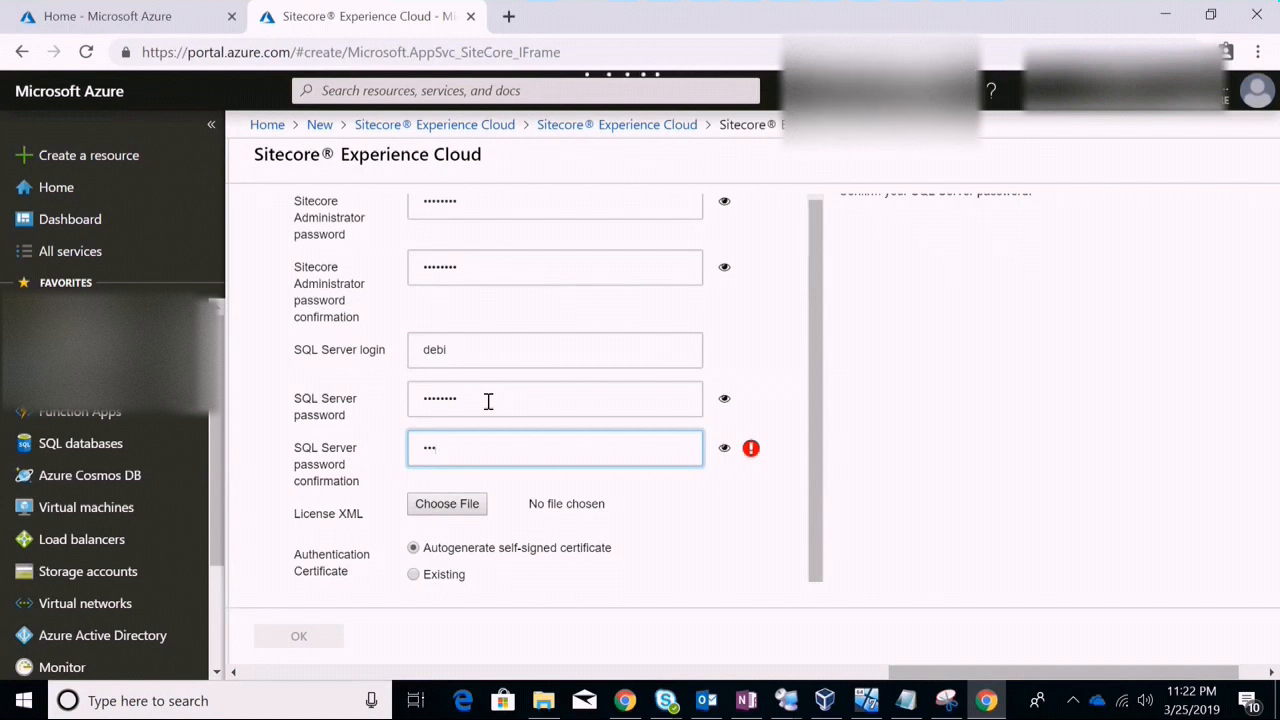
key(BackSpace)
key(BackSpace)
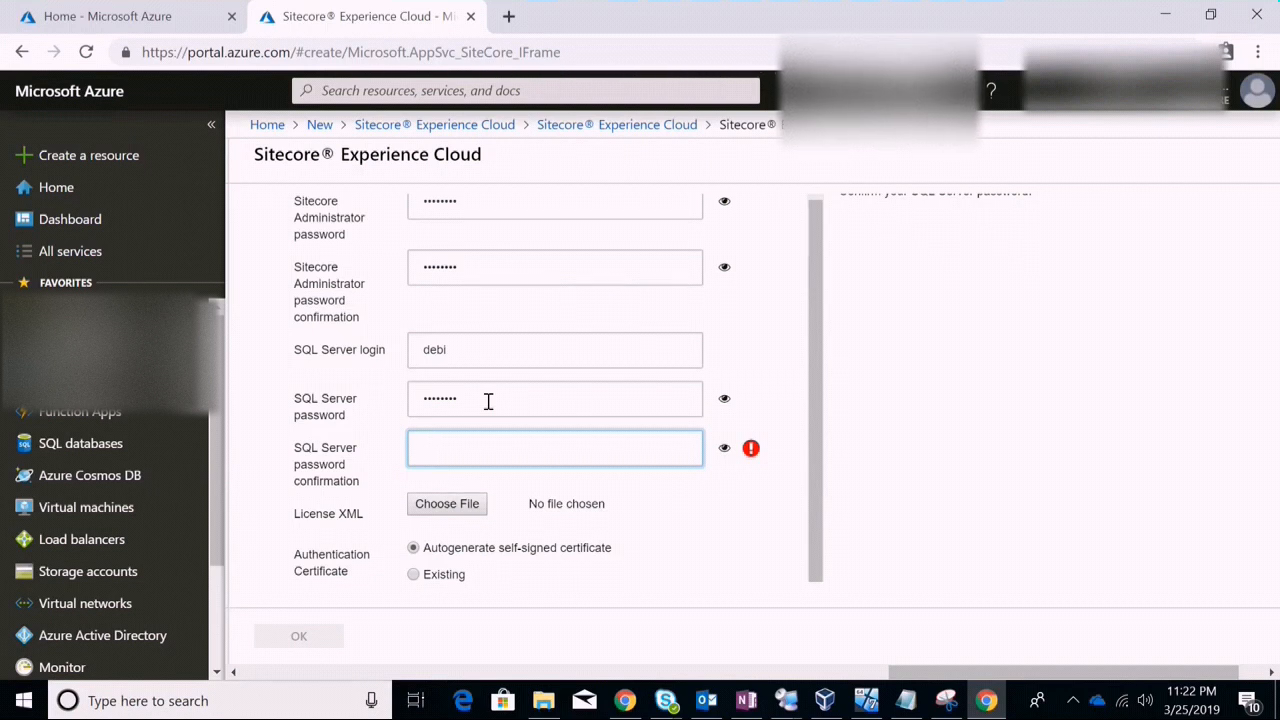
text(•)
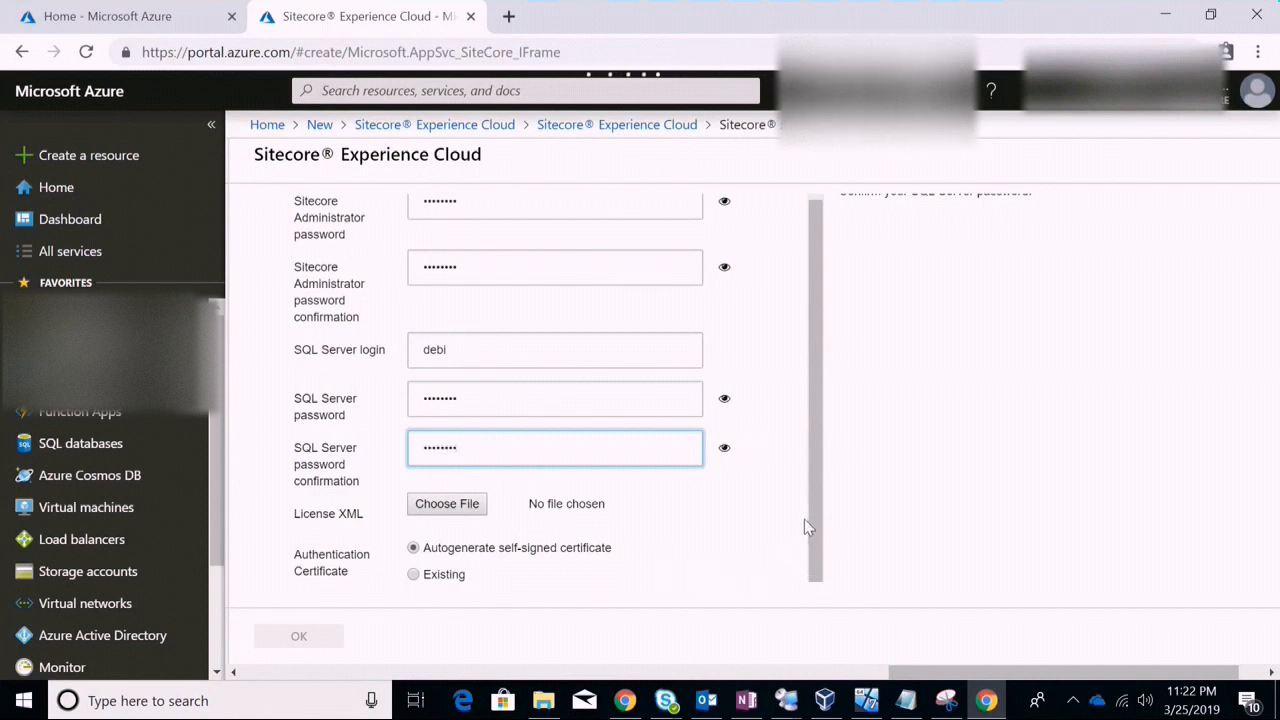
drag(825, 525, 817, 591)
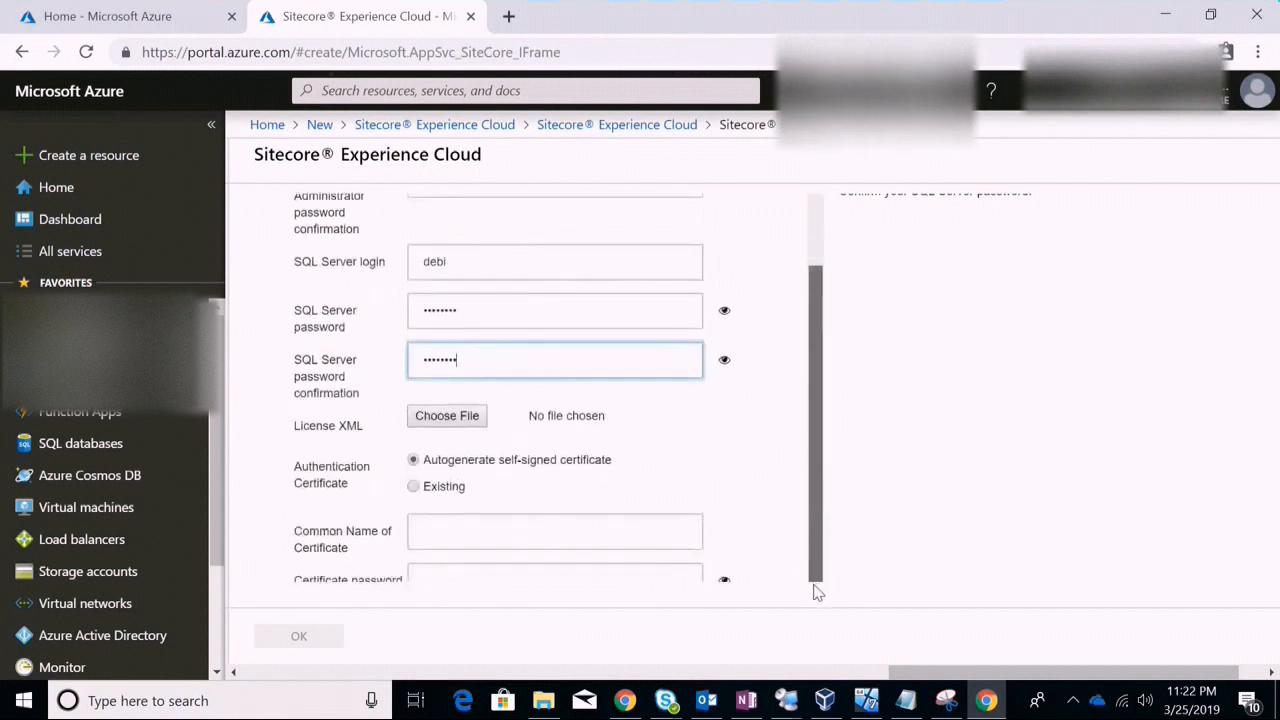
Attach license.xml from Desktop > Sitecore License as the License XML file
click(476, 422)
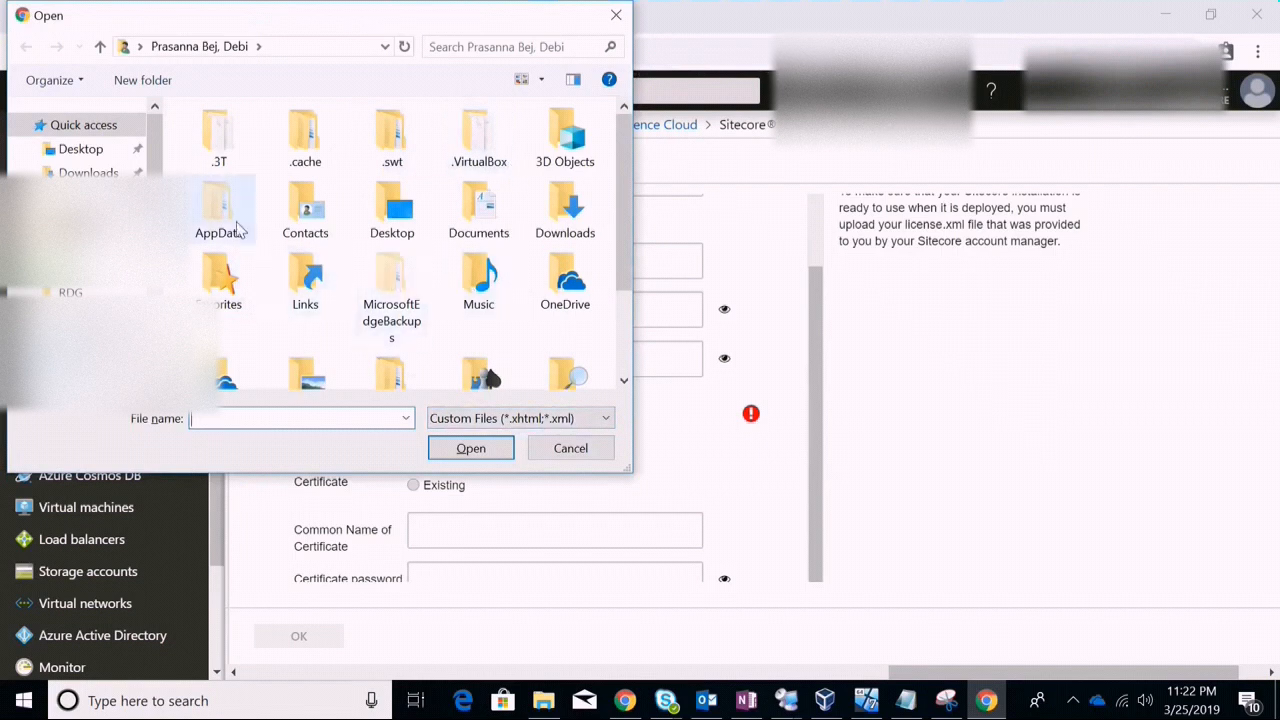
click(80, 148)
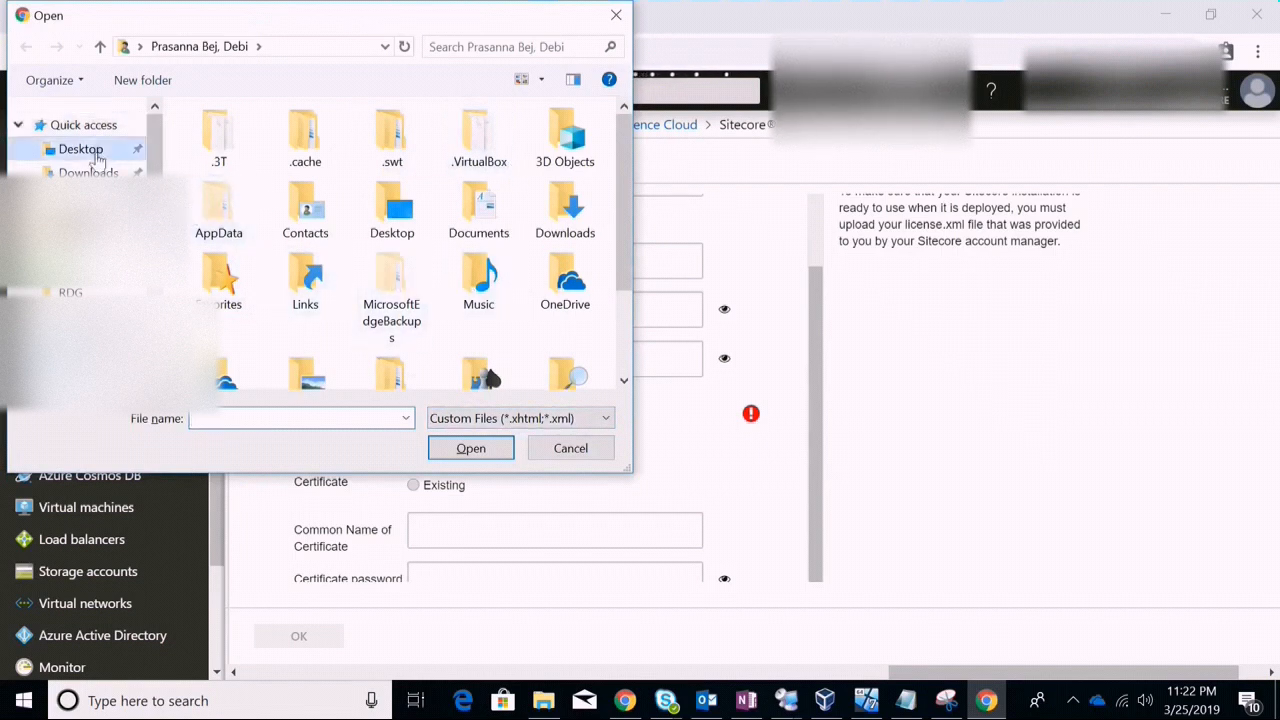
double_click(253, 183)
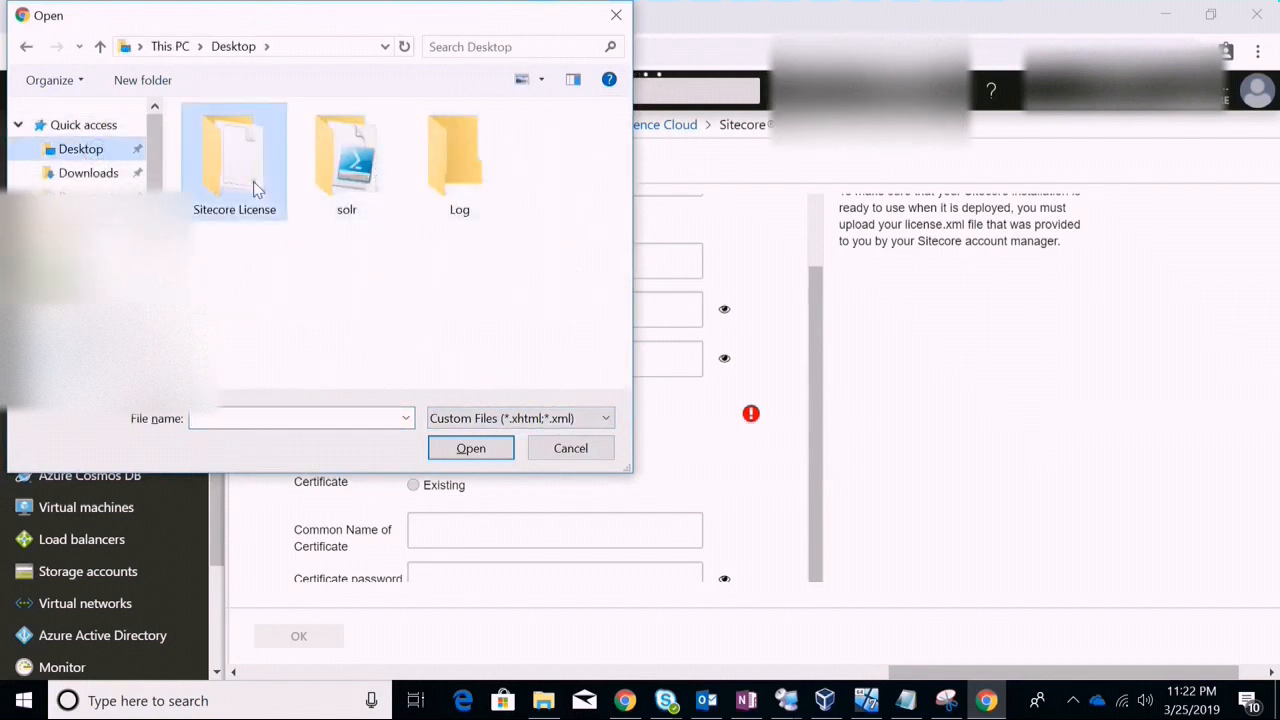
double_click(254, 143)
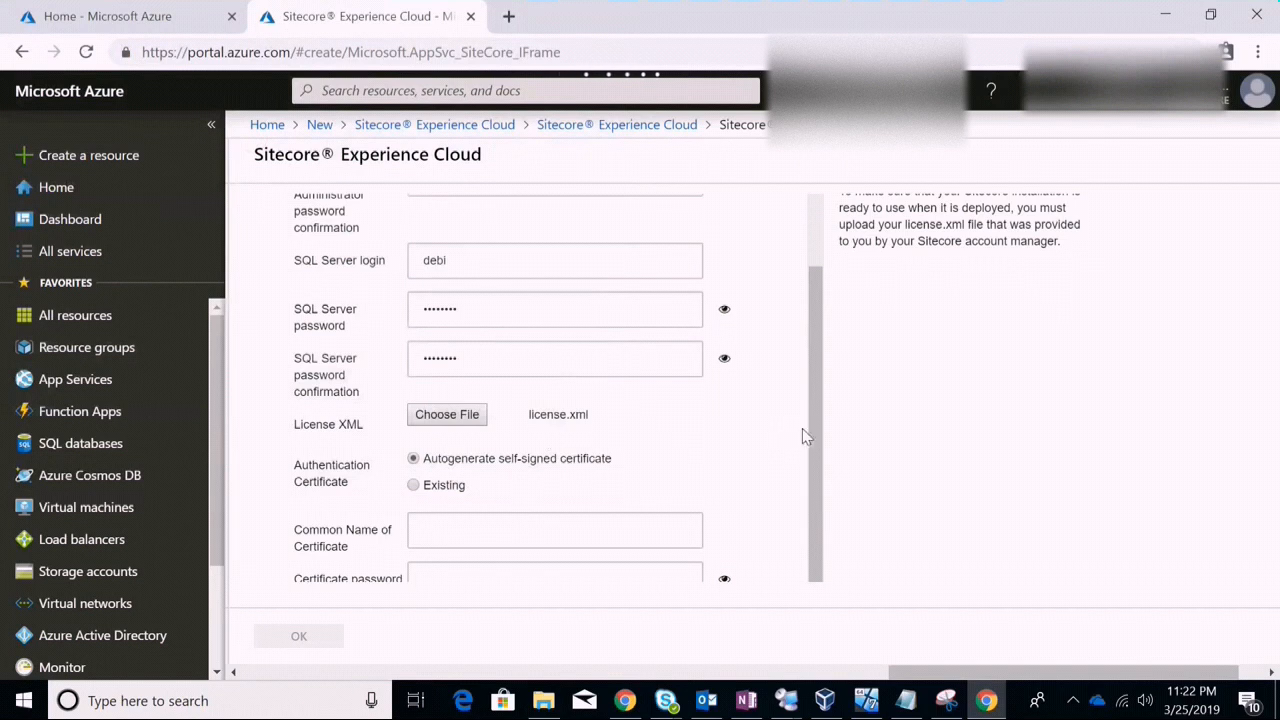
scroll(808, 470, down, 1)
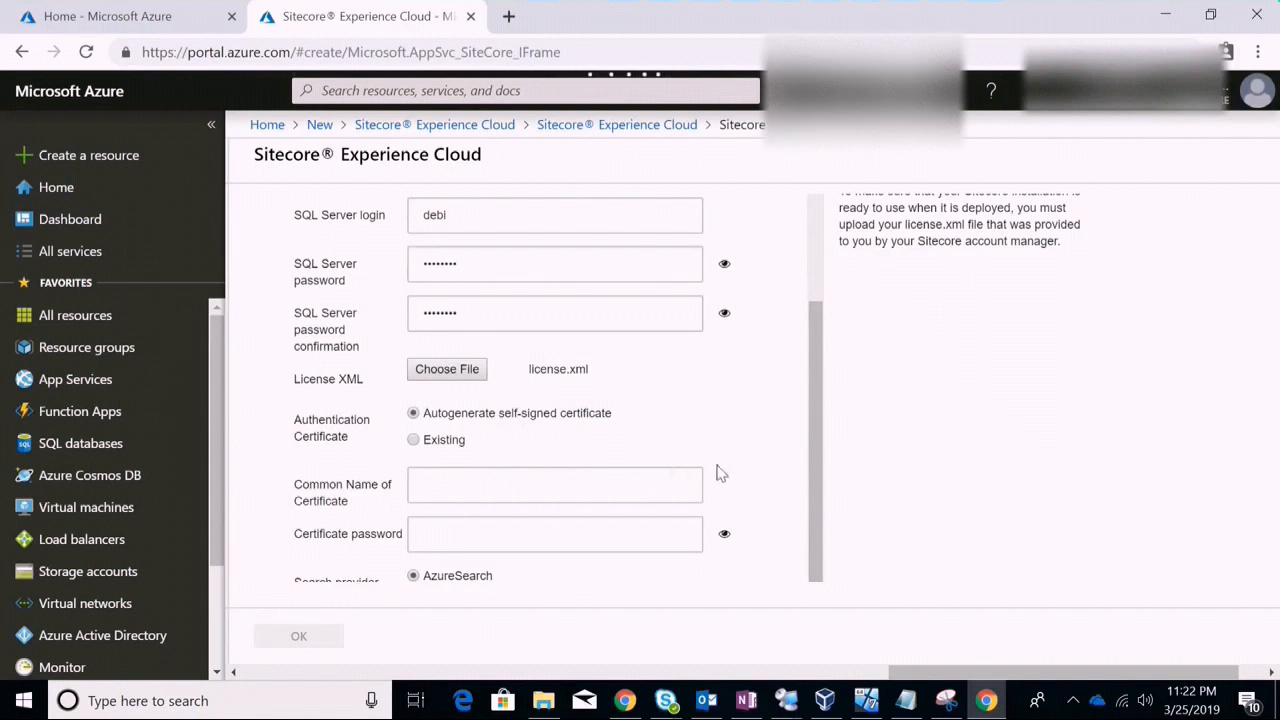
Enter Sitecore9Setup as the certificate common name and fill in the certificate password
click(634, 487)
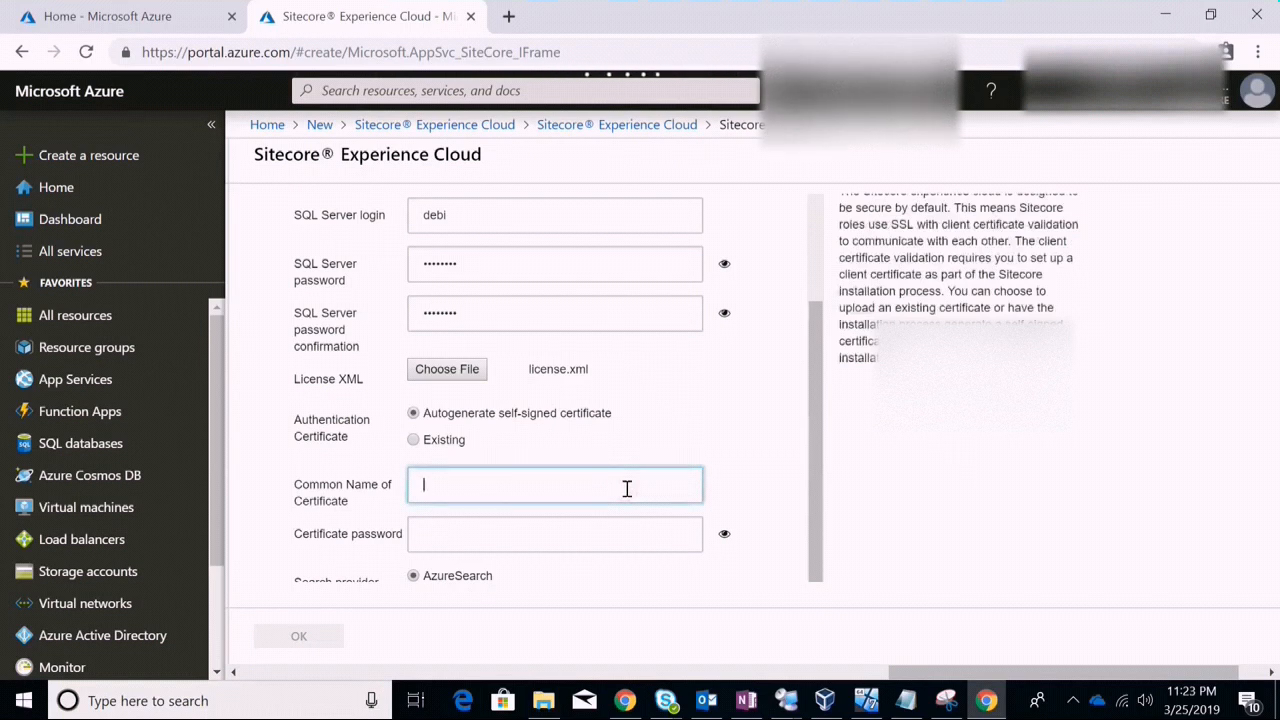
text(Sitecore9)
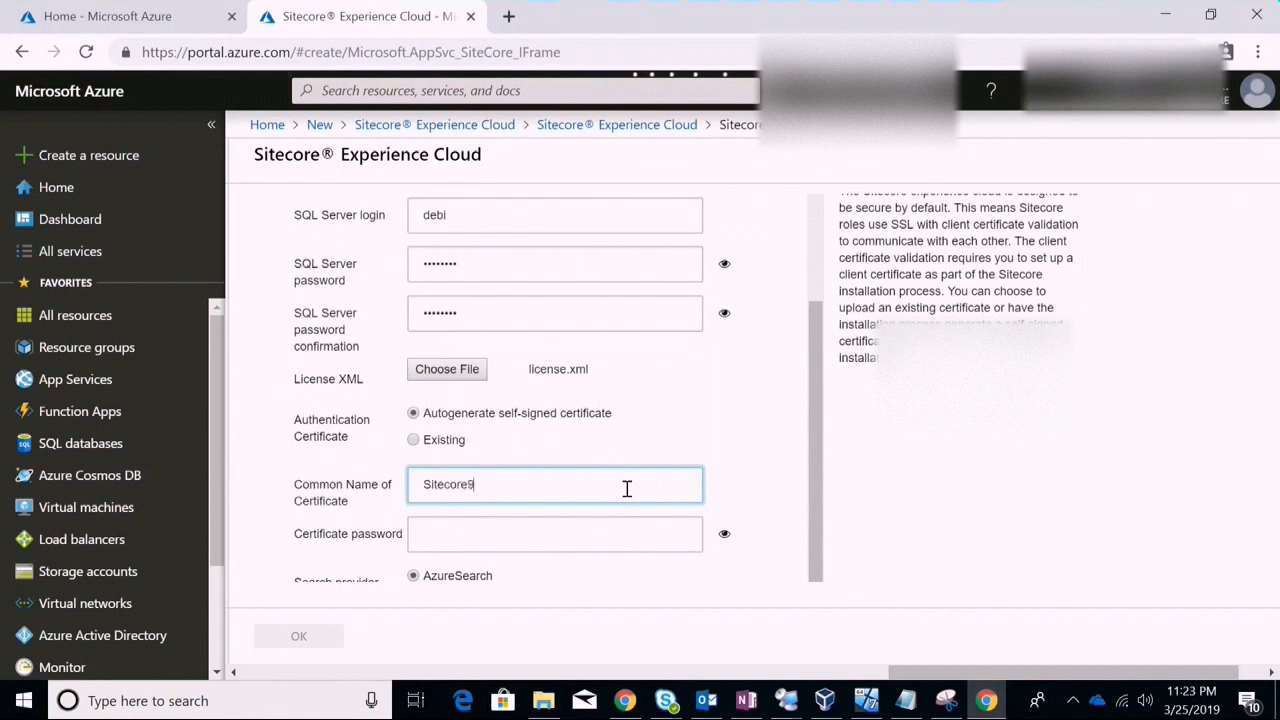
text(Setup)
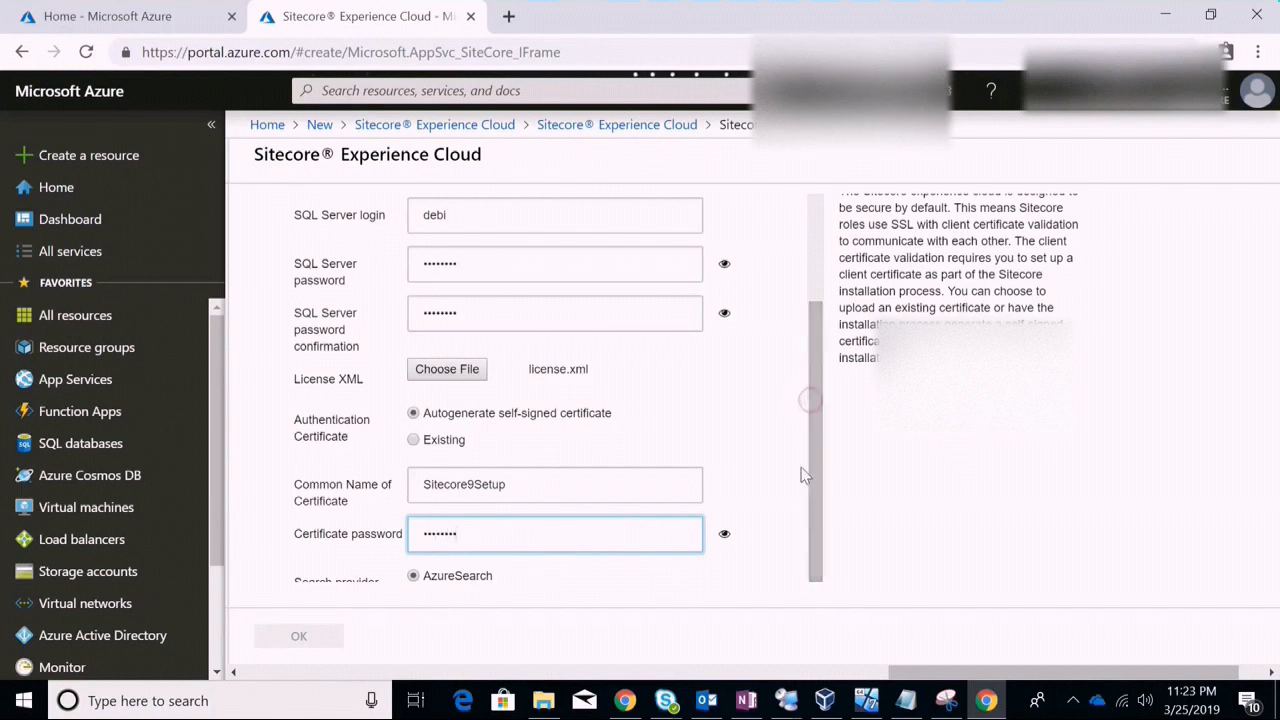
click(794, 477)
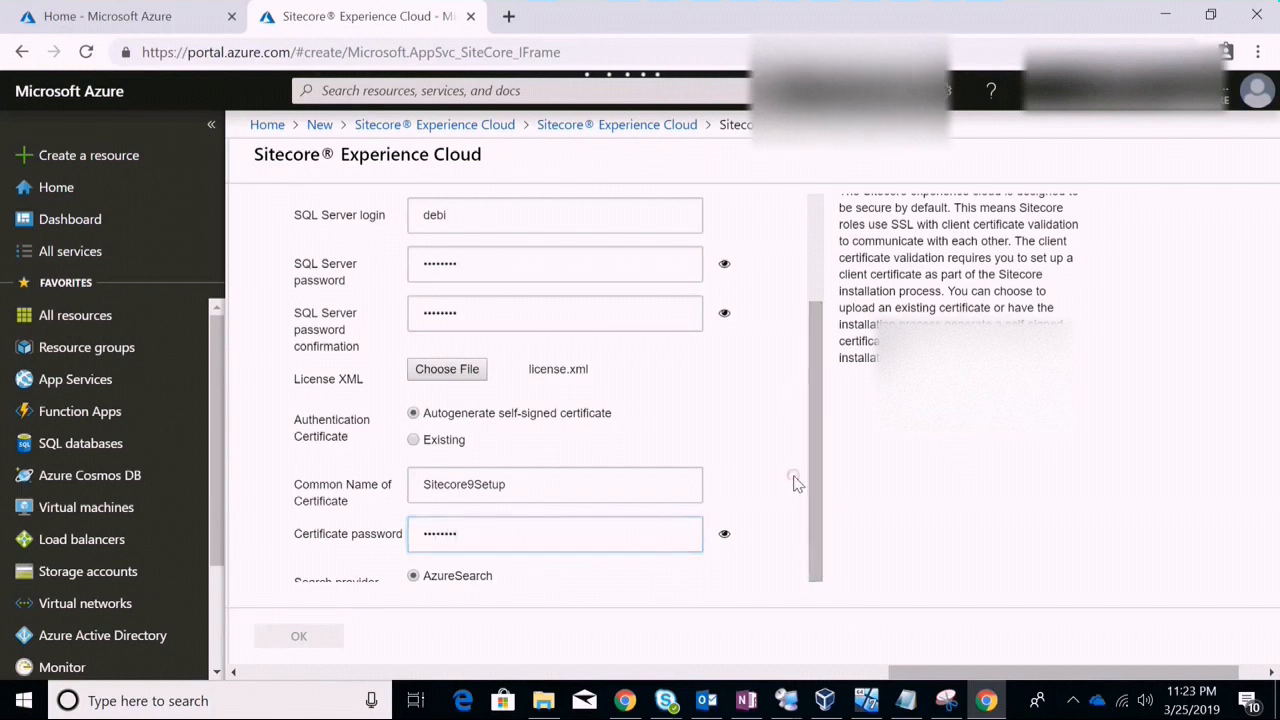
key(ctrl+minus)
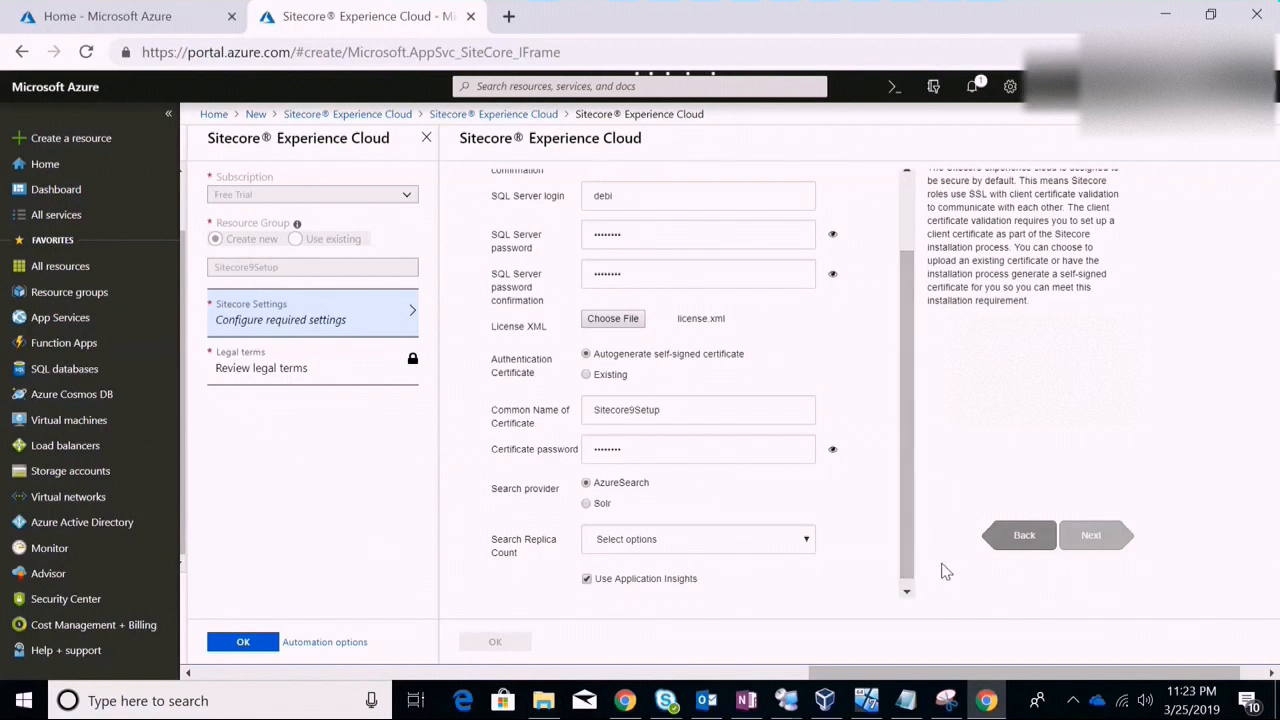
Try Solr as the search provider, then settle back on AzureSearch
click(1071, 701)
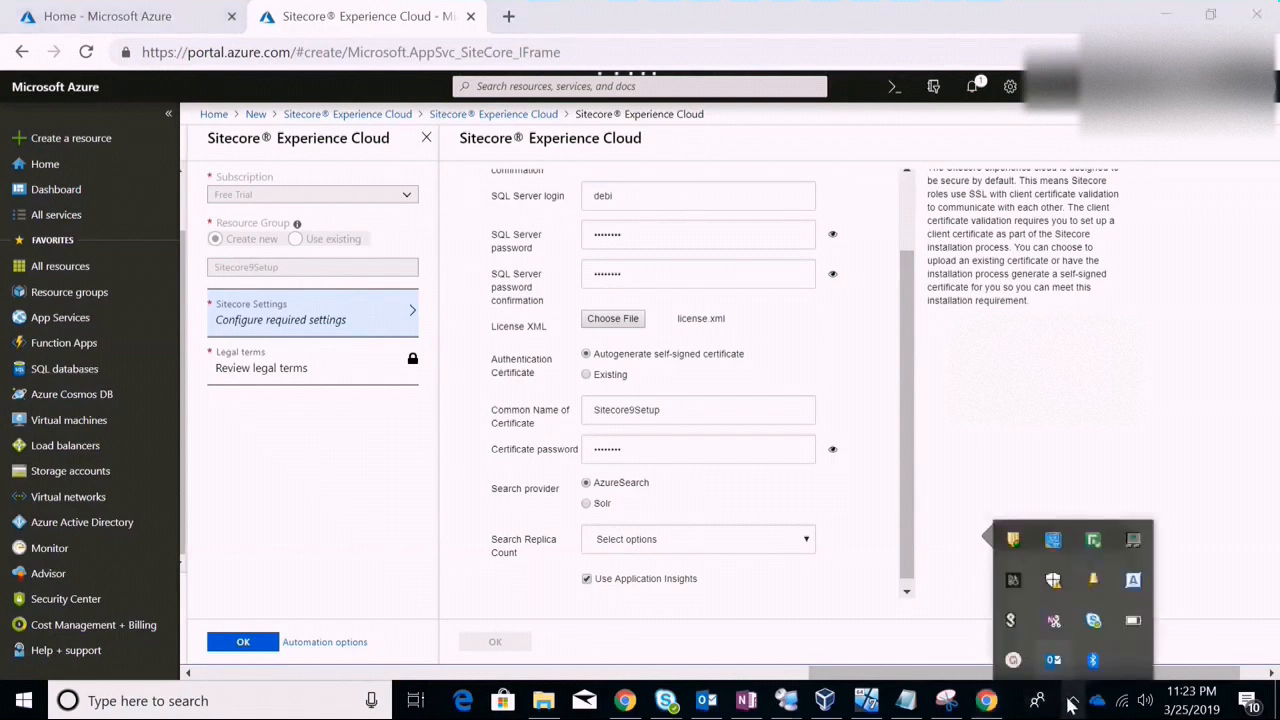
click(1013, 661)
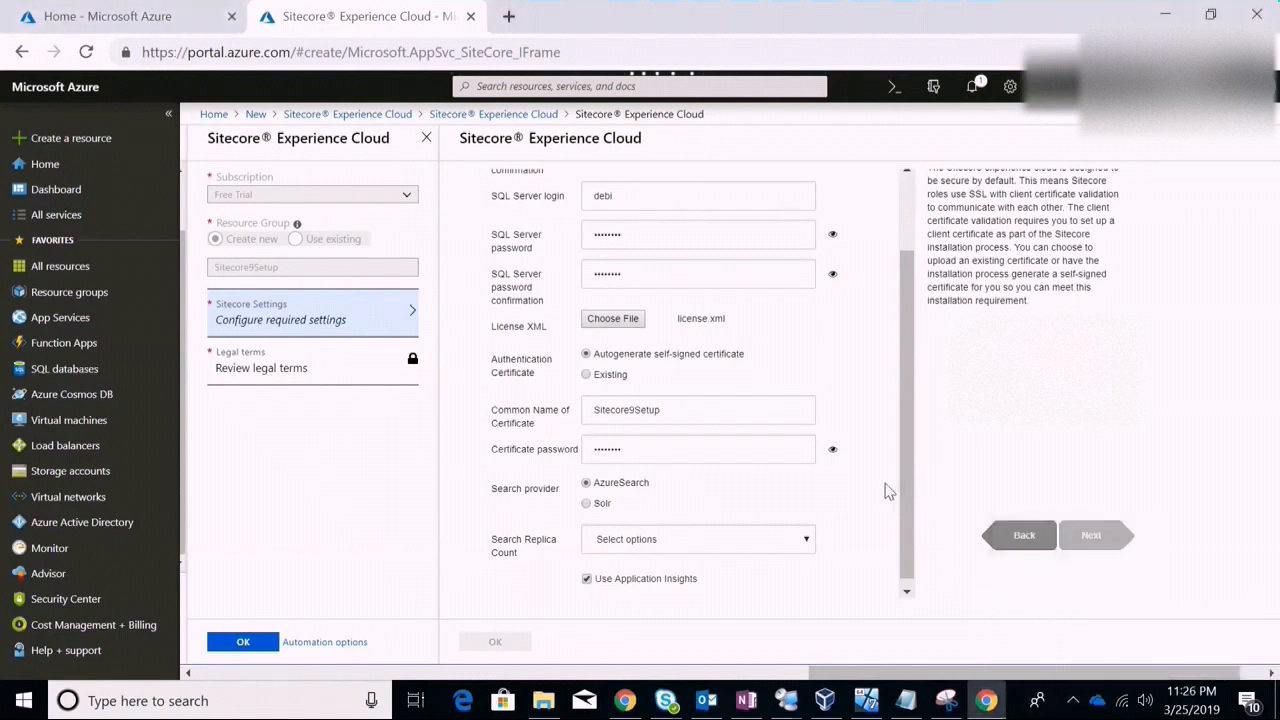
click(813, 410)
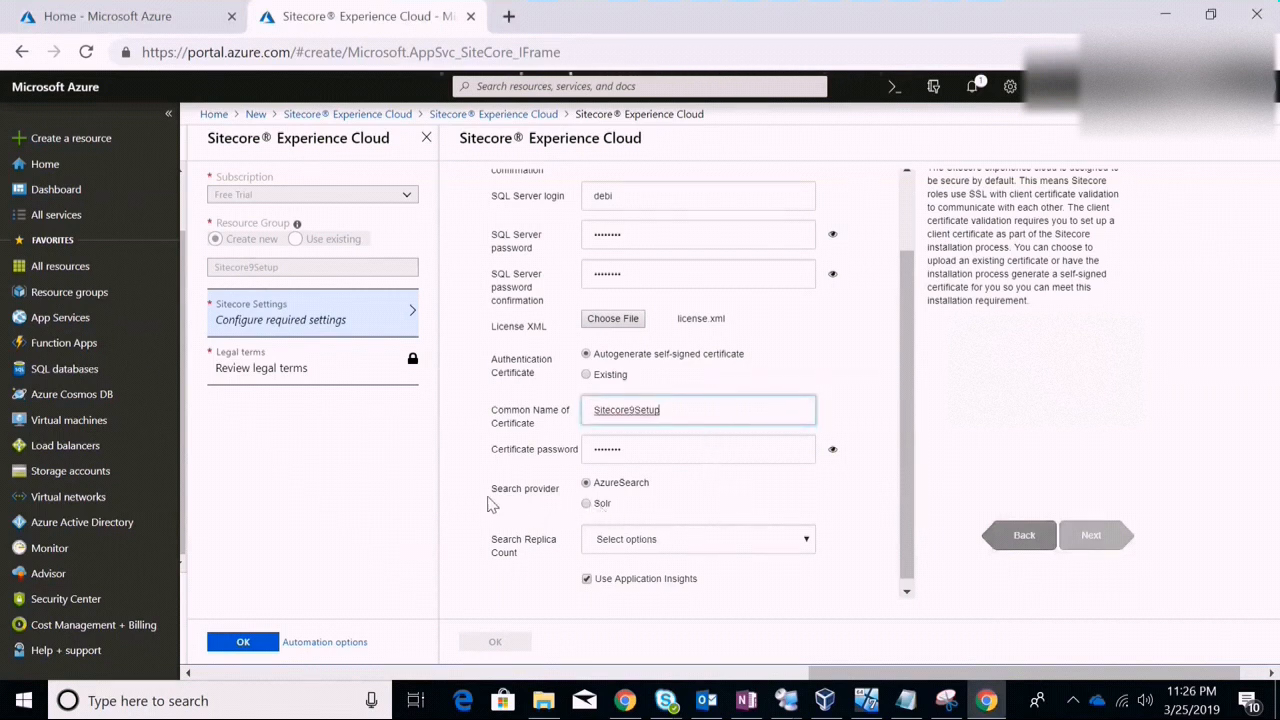
click(607, 509)
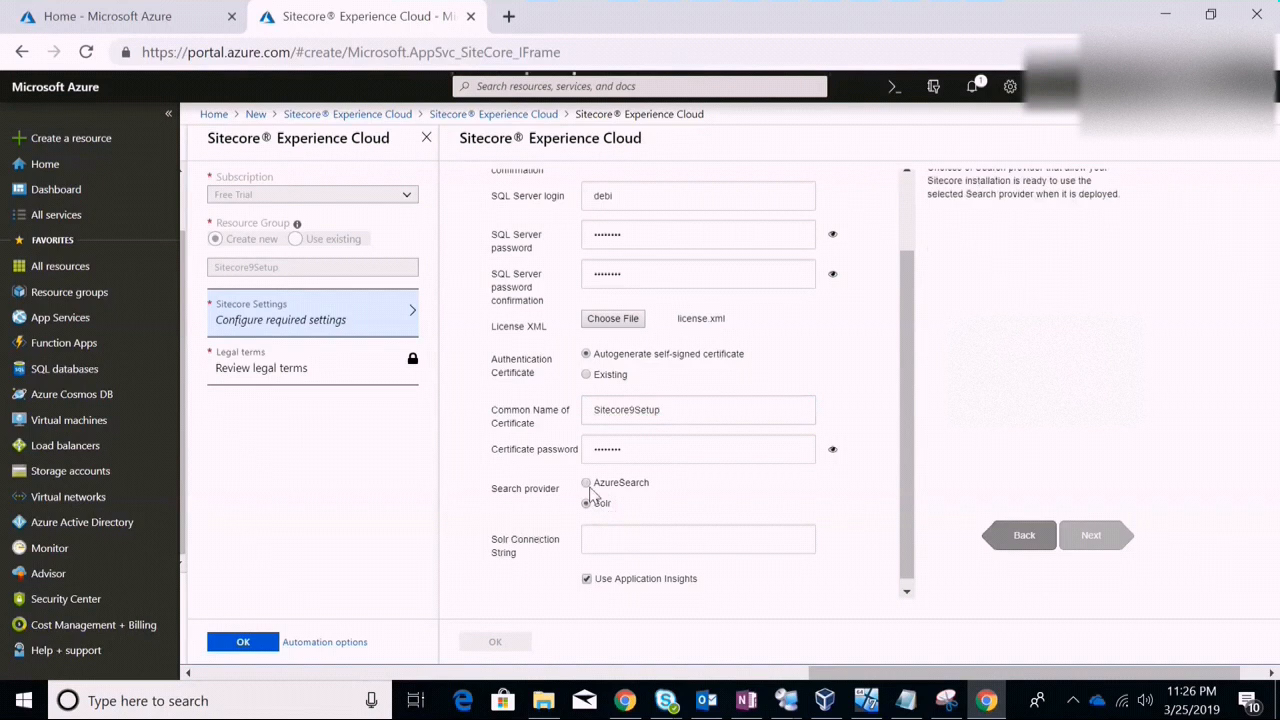
click(589, 486)
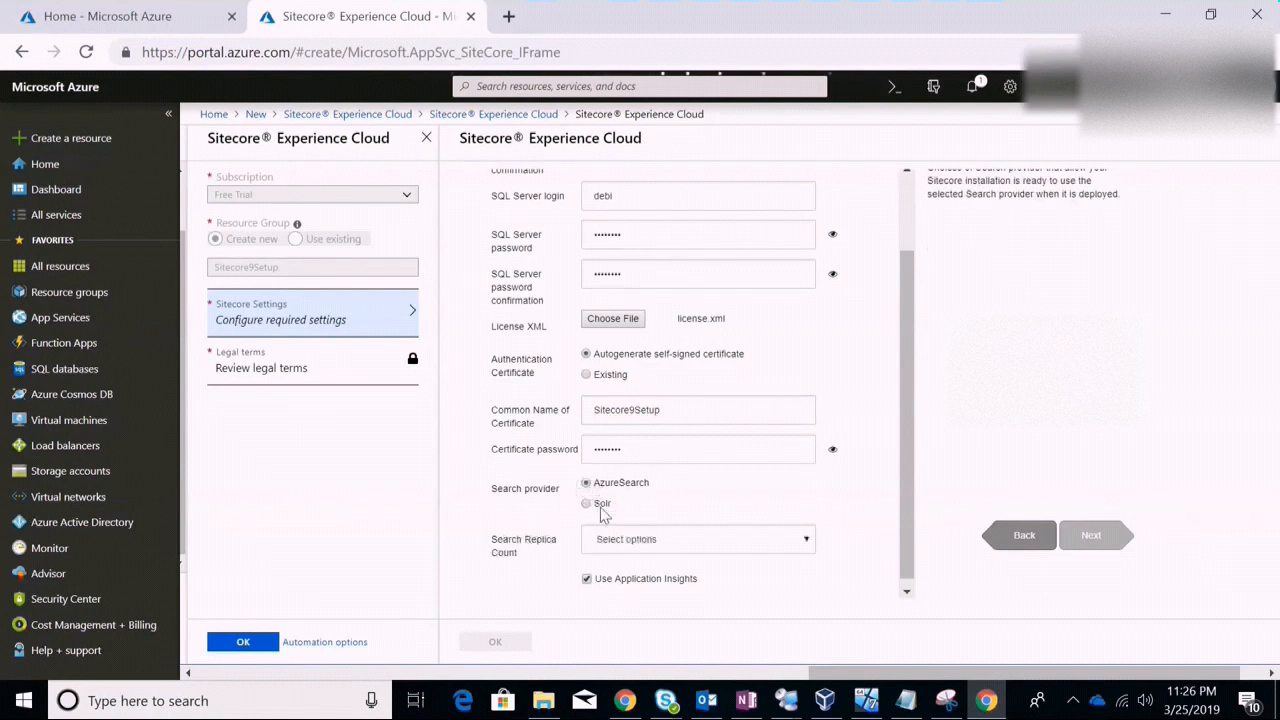
click(601, 510)
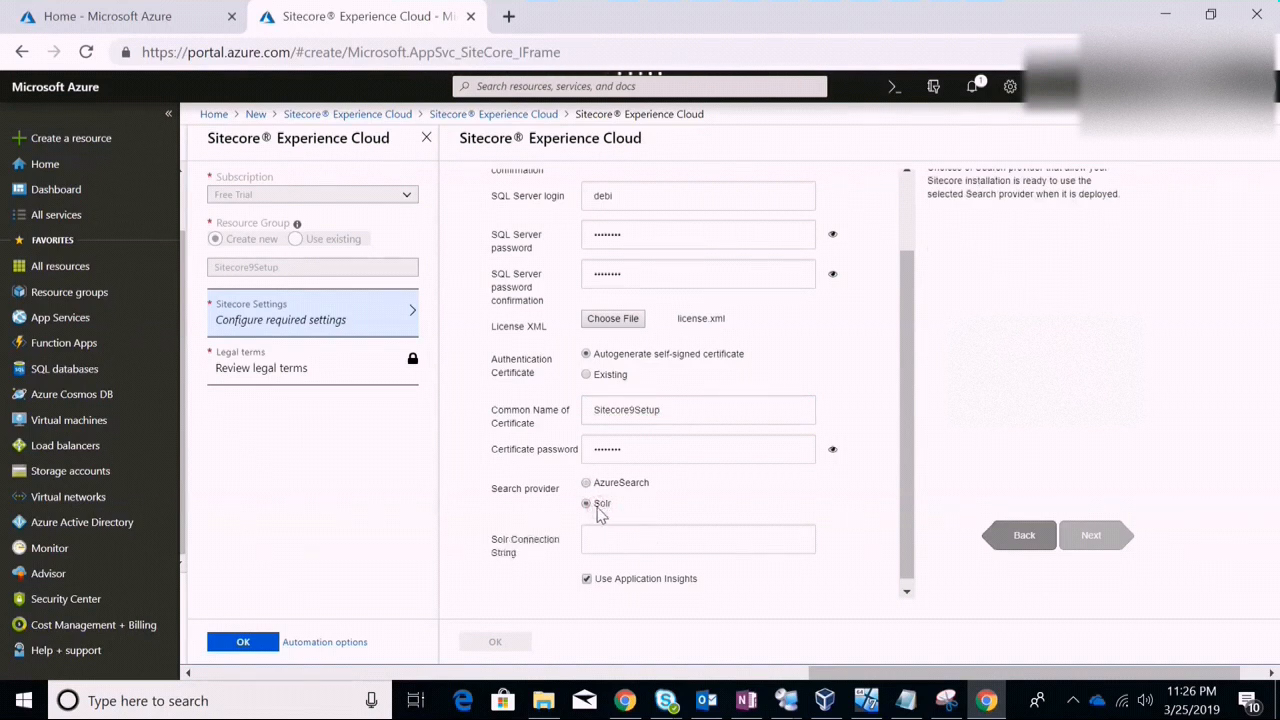
click(635, 536)
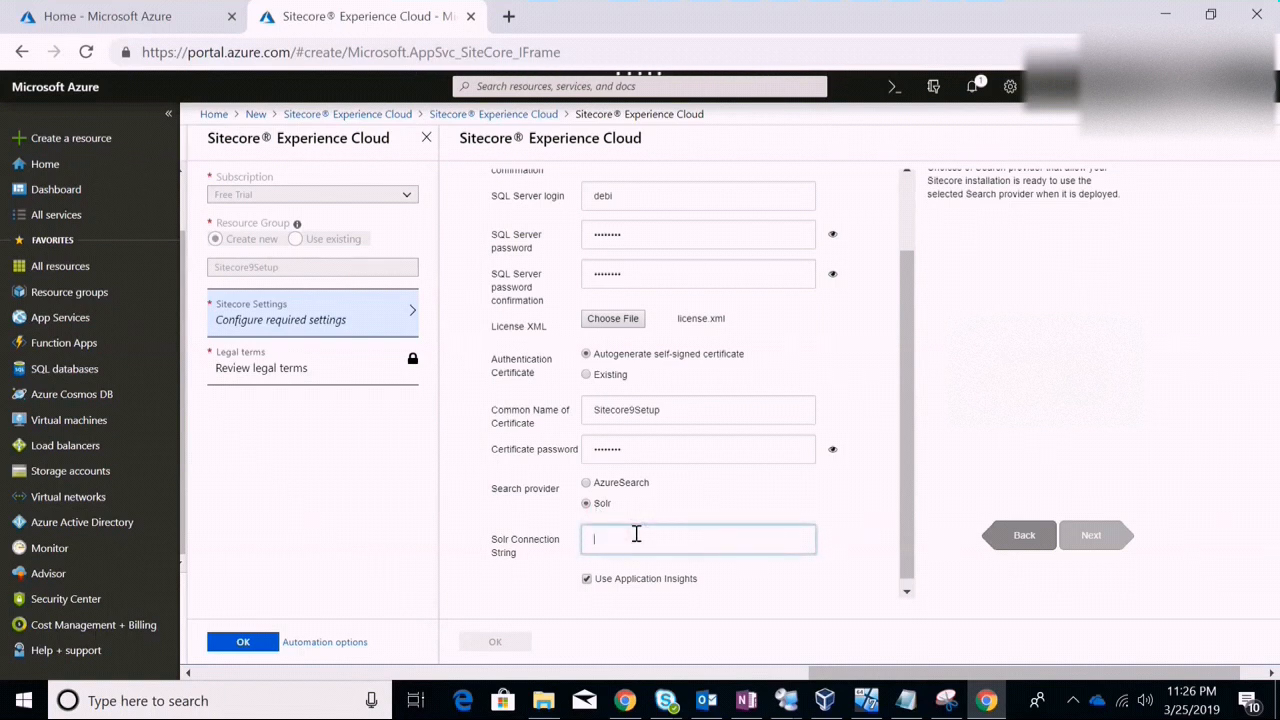
click(587, 483)
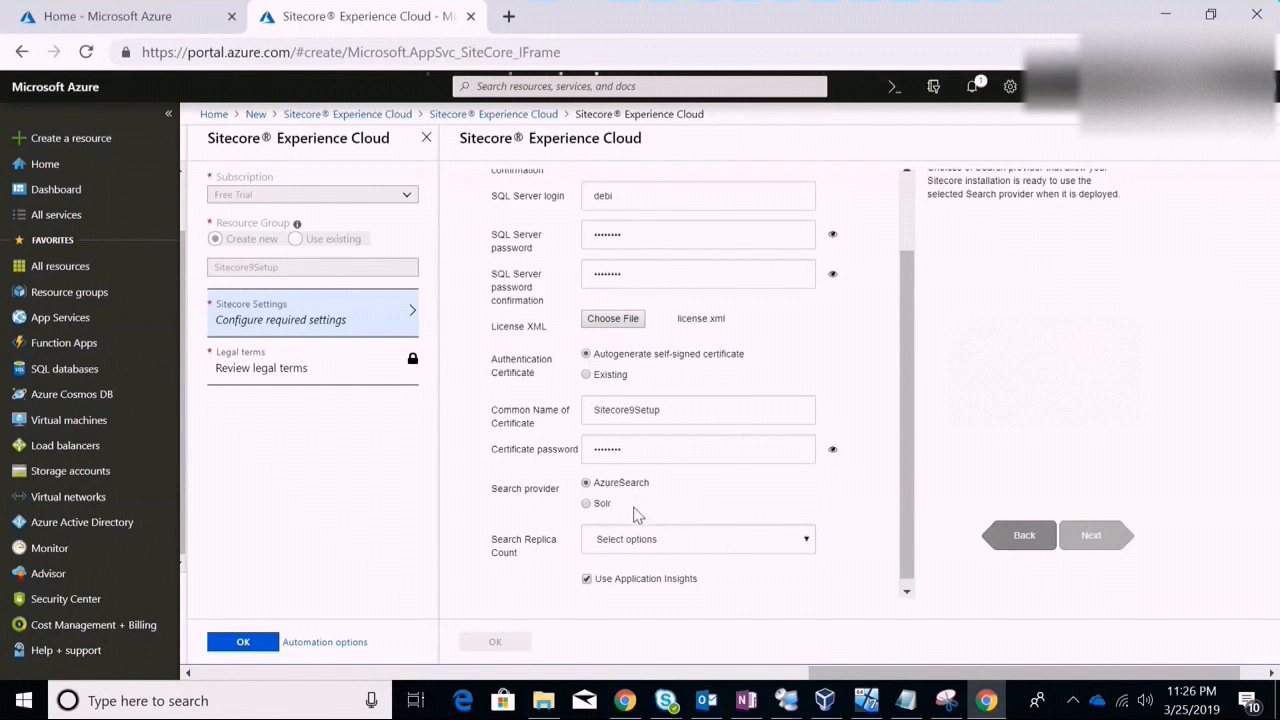
Set the search replica count to 1 replica and uncheck Use Application Insights
click(746, 546)
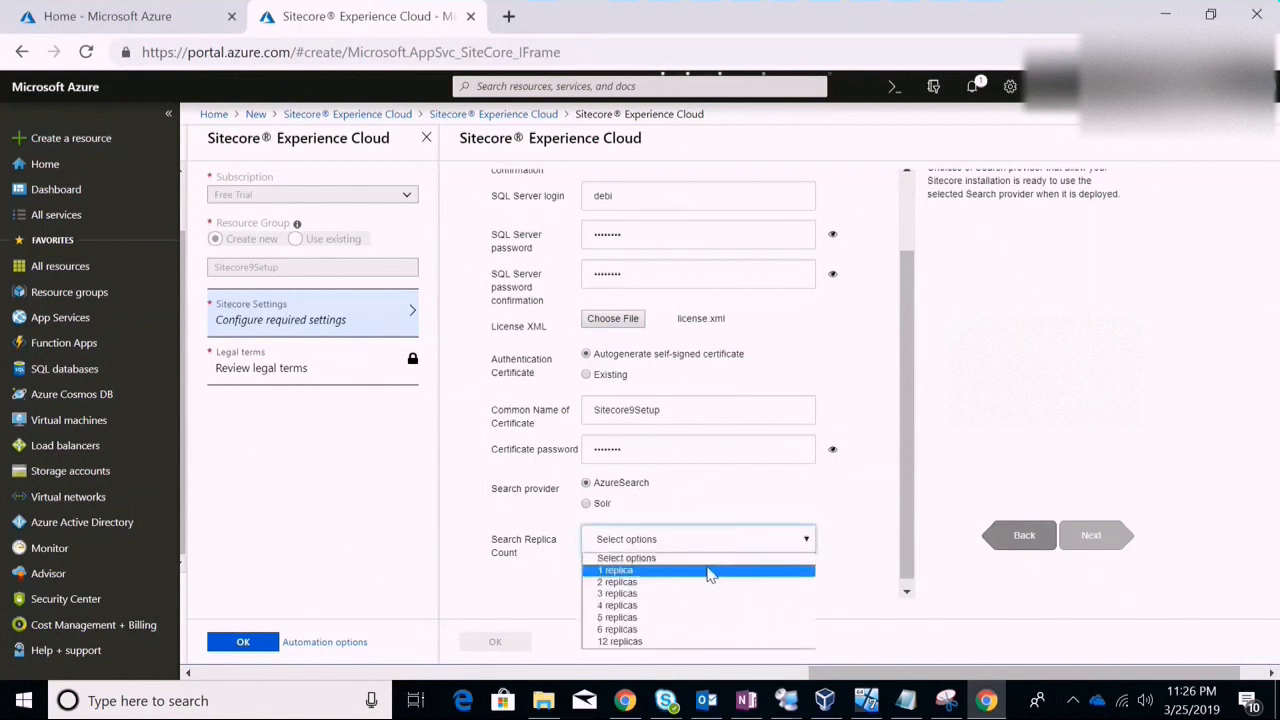
click(708, 571)
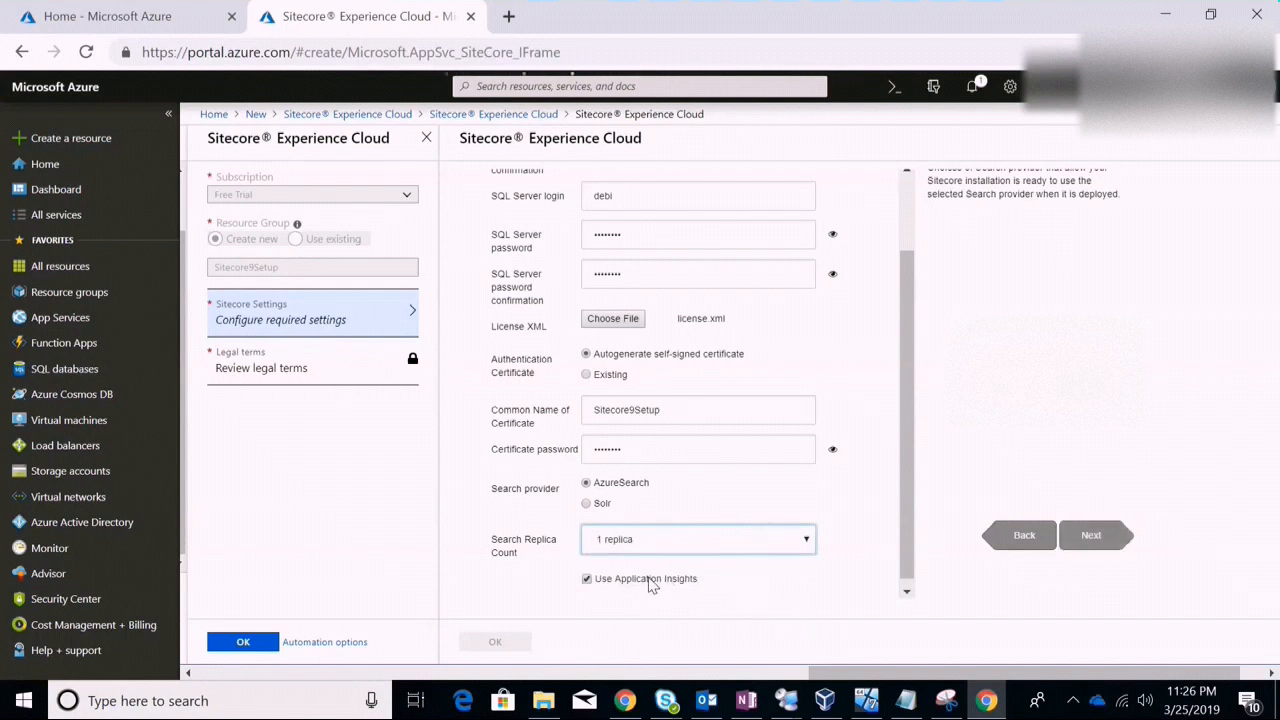
click(590, 579)
click(906, 591)
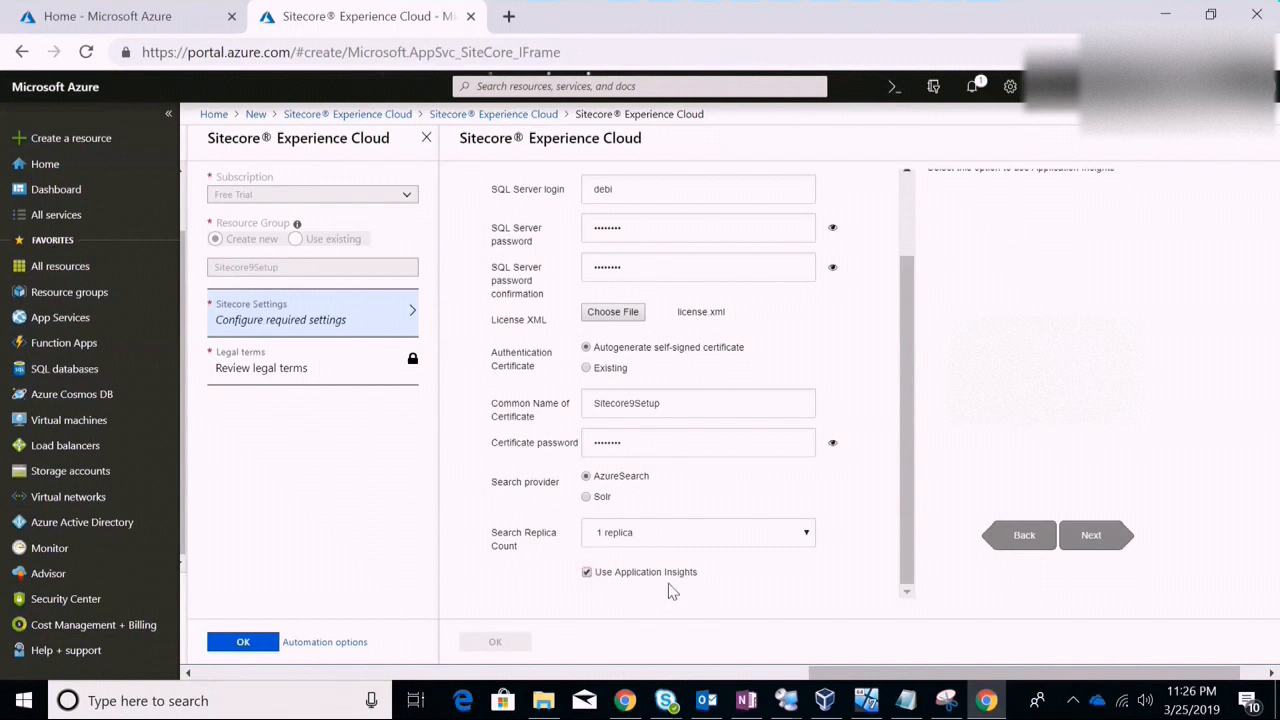
click(587, 573)
Move to the Region step and set the deployment location to East US
click(1092, 536)
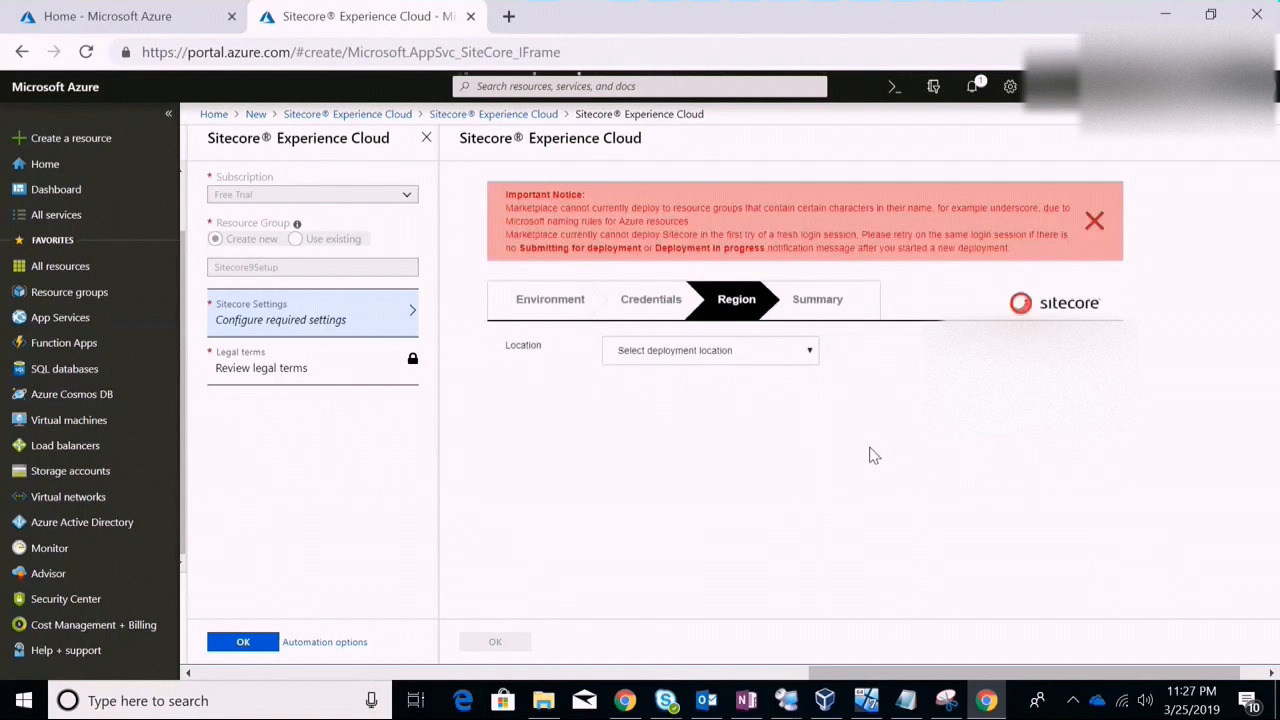
click(782, 355)
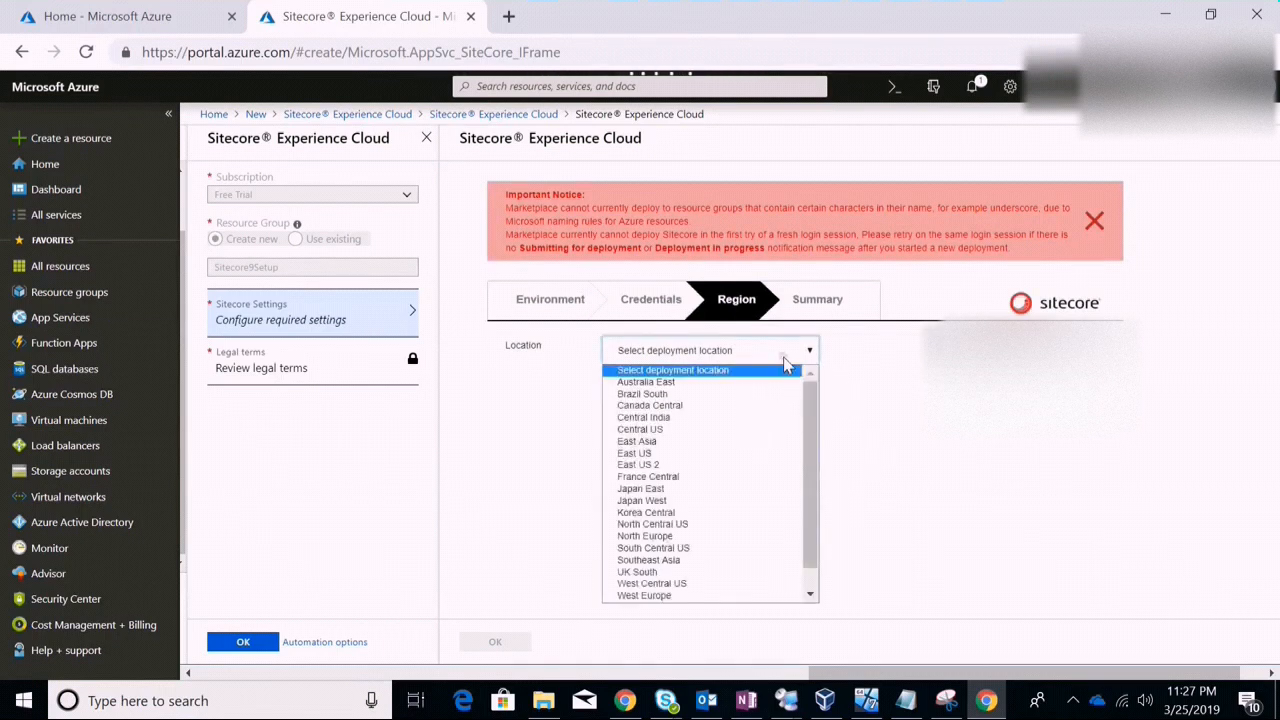
click(745, 467)
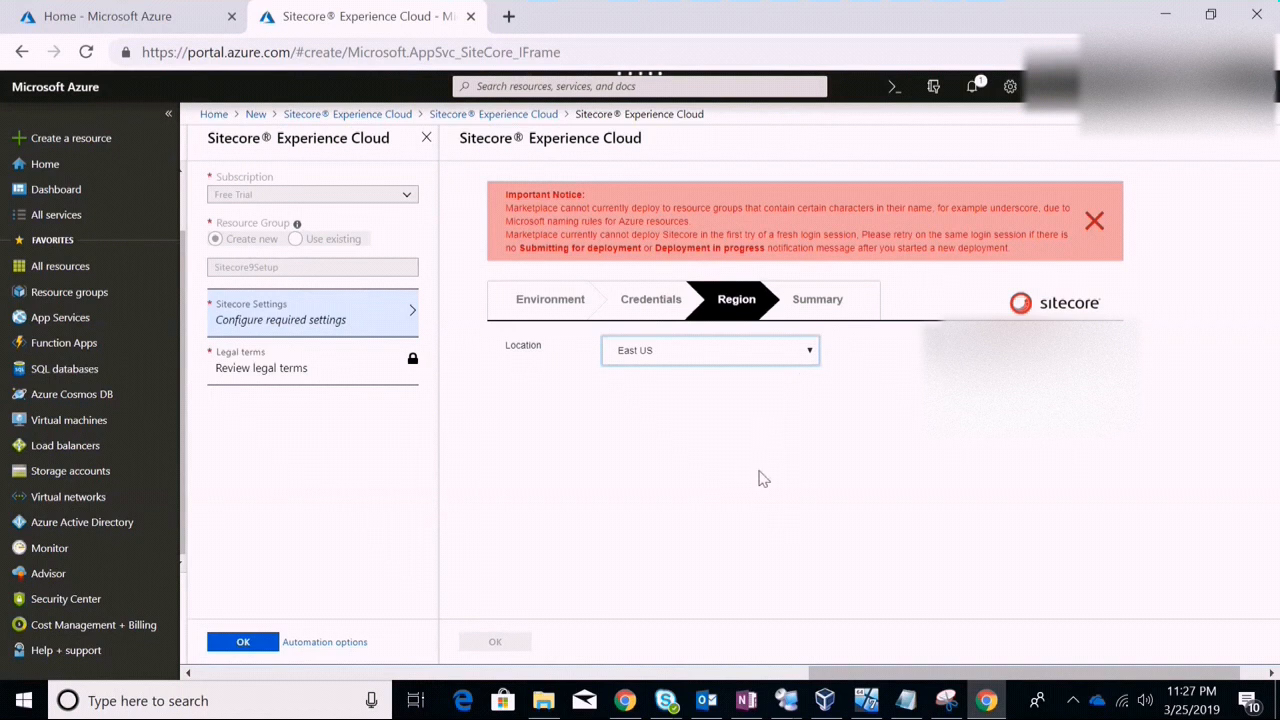
Review the settings summary, including version 9.1 Initial Release, and confirm it with OK
click(820, 303)
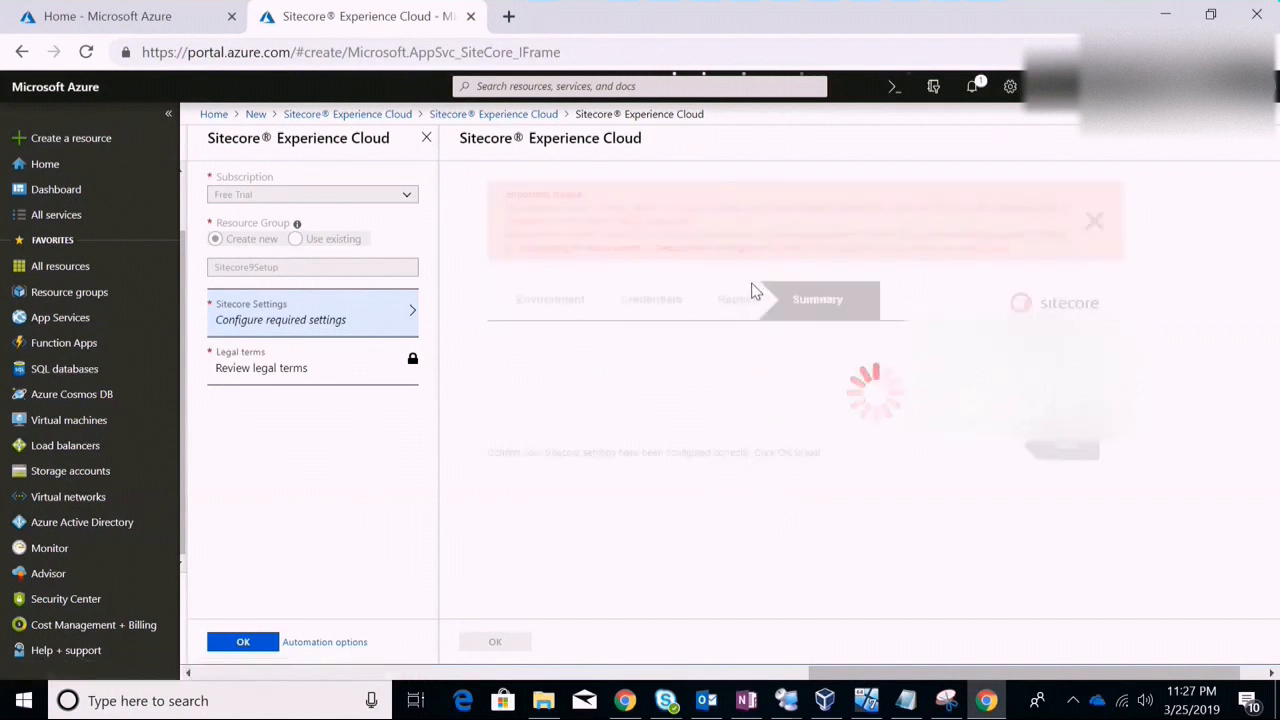
click(740, 303)
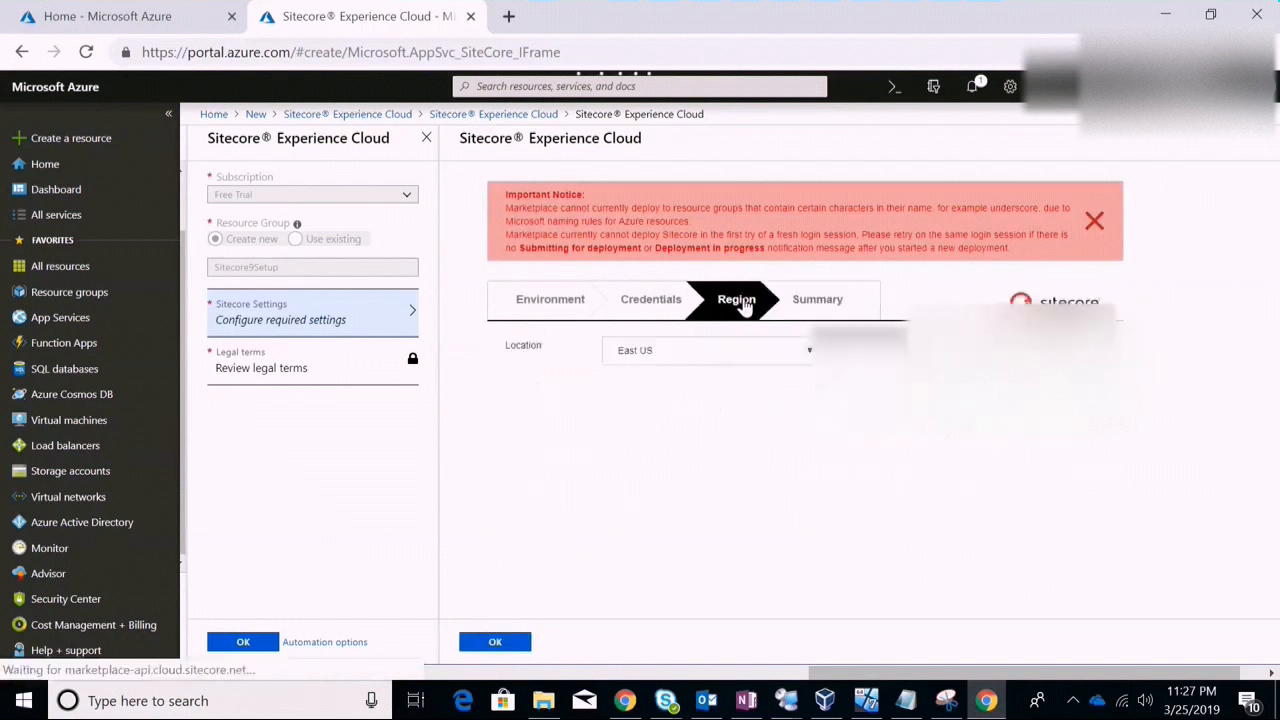
click(832, 308)
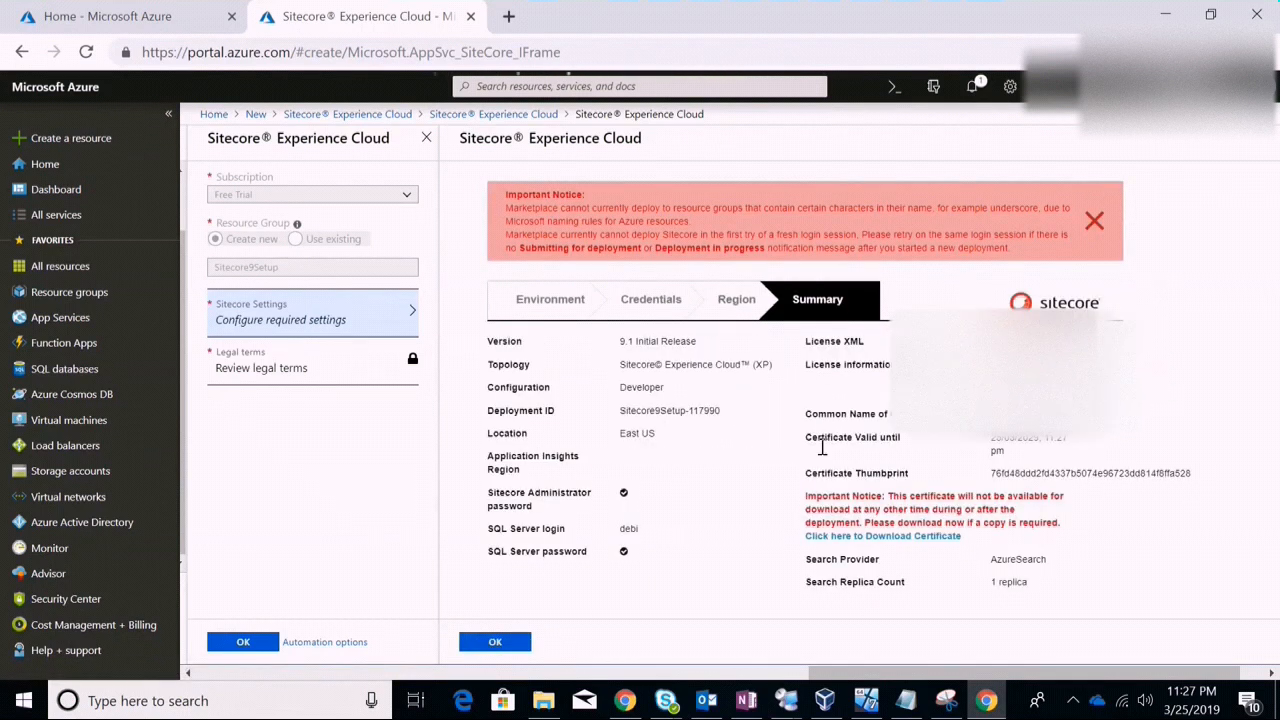
click(737, 299)
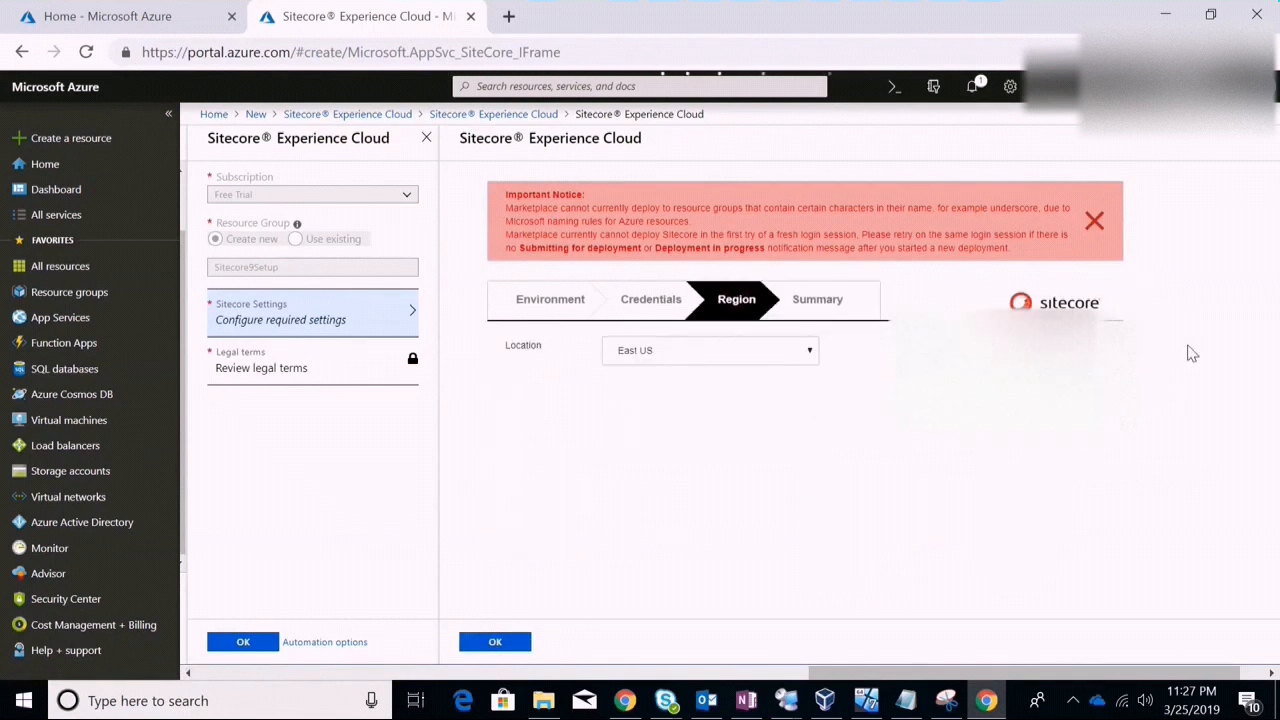
click(840, 313)
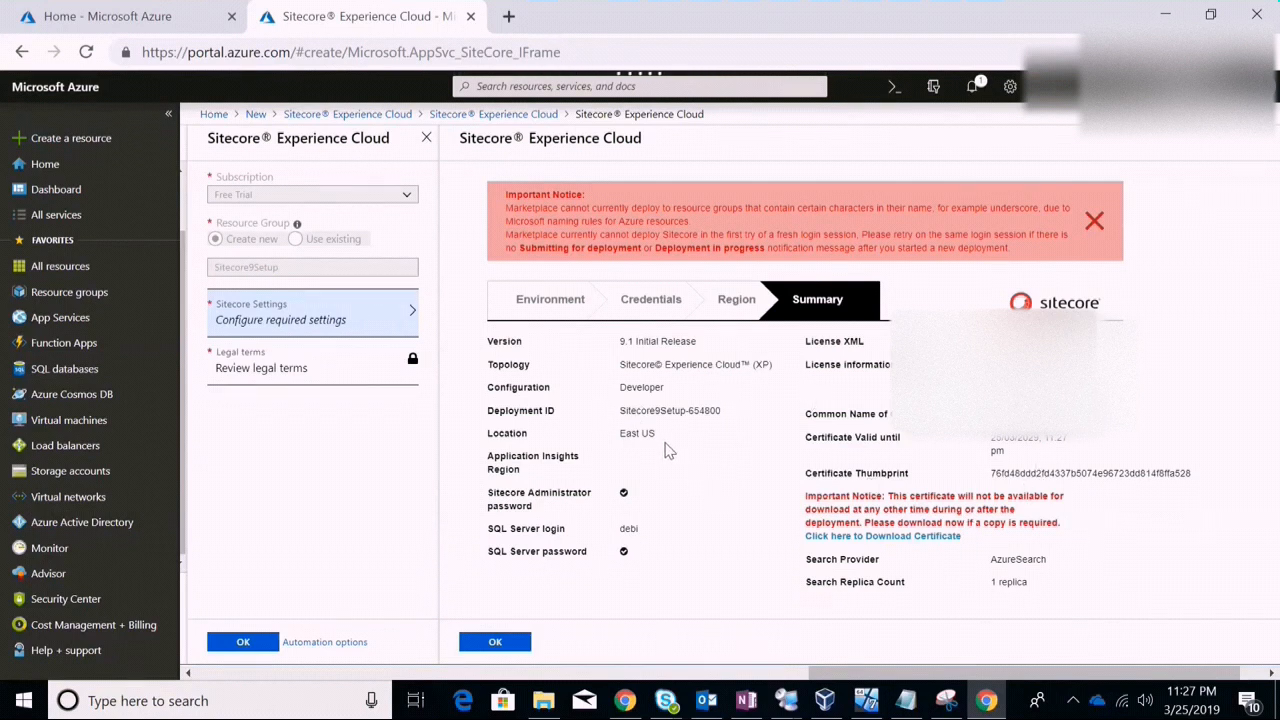
triple_click(616, 343)
click(718, 382)
click(494, 645)
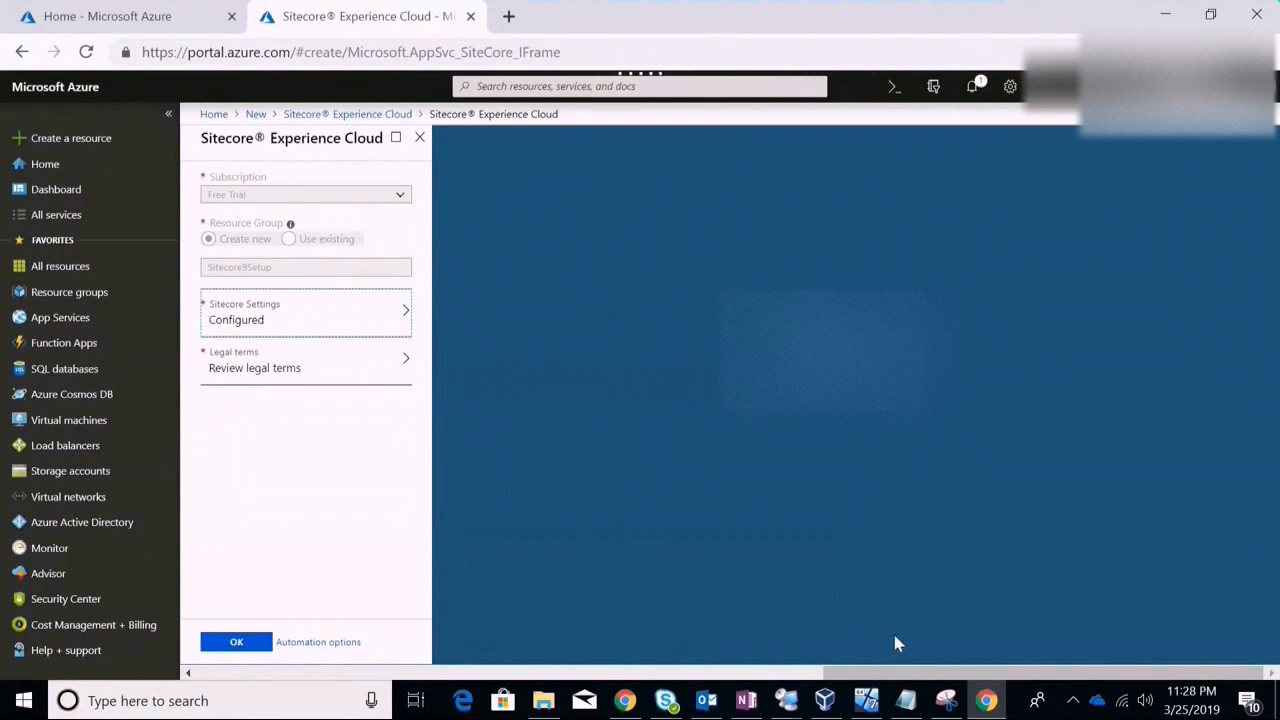
Open the offer's 'Review legal terms' pane showing hourly INR prices per resource
drag(903, 674, 738, 645)
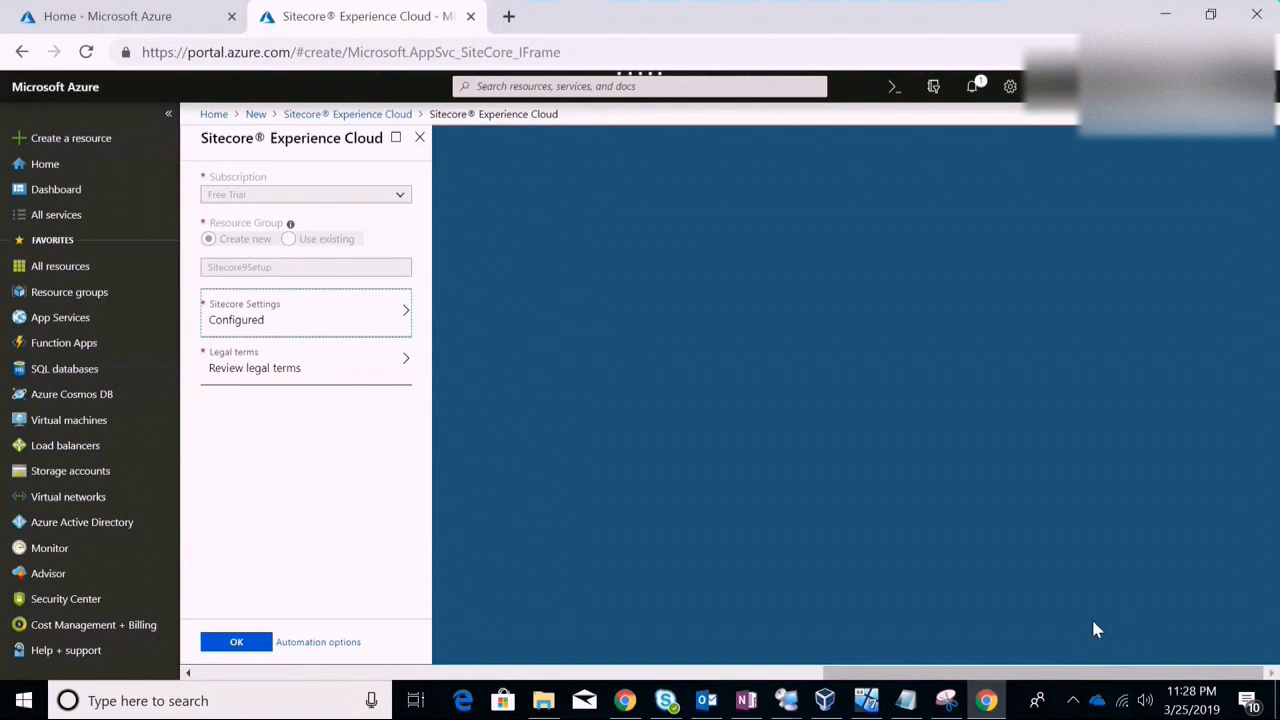
click(1074, 701)
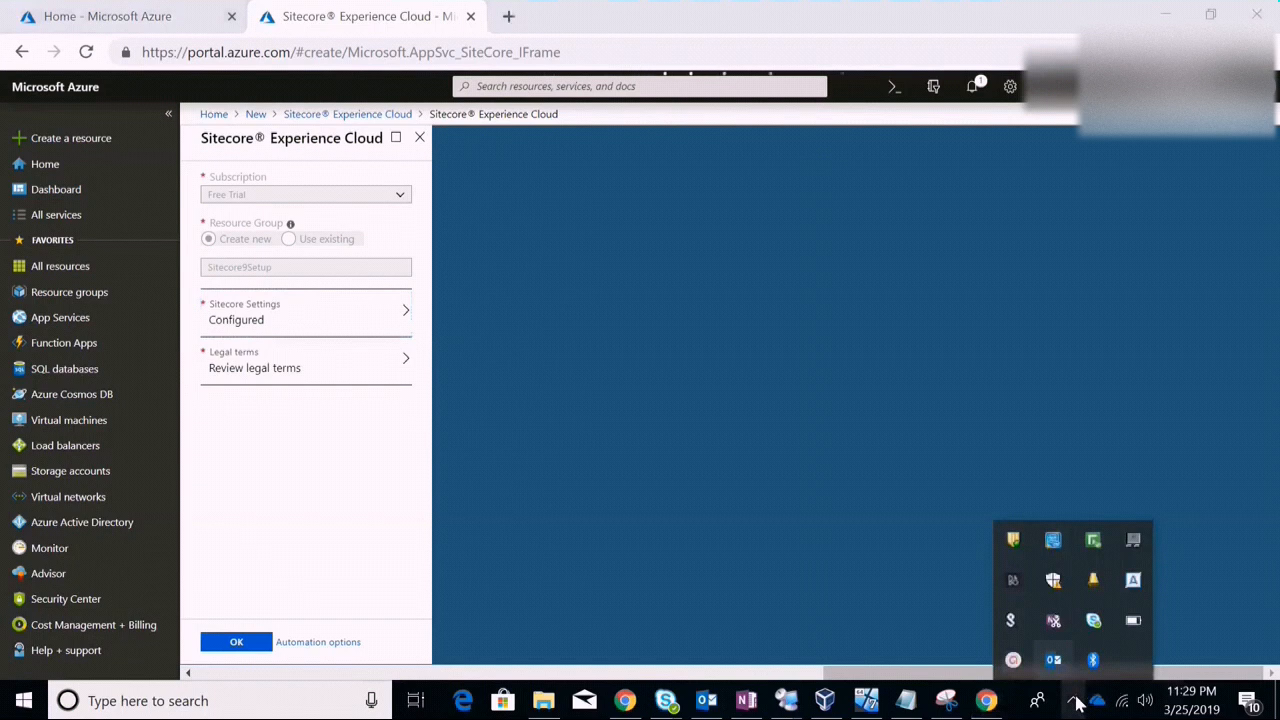
click(1014, 660)
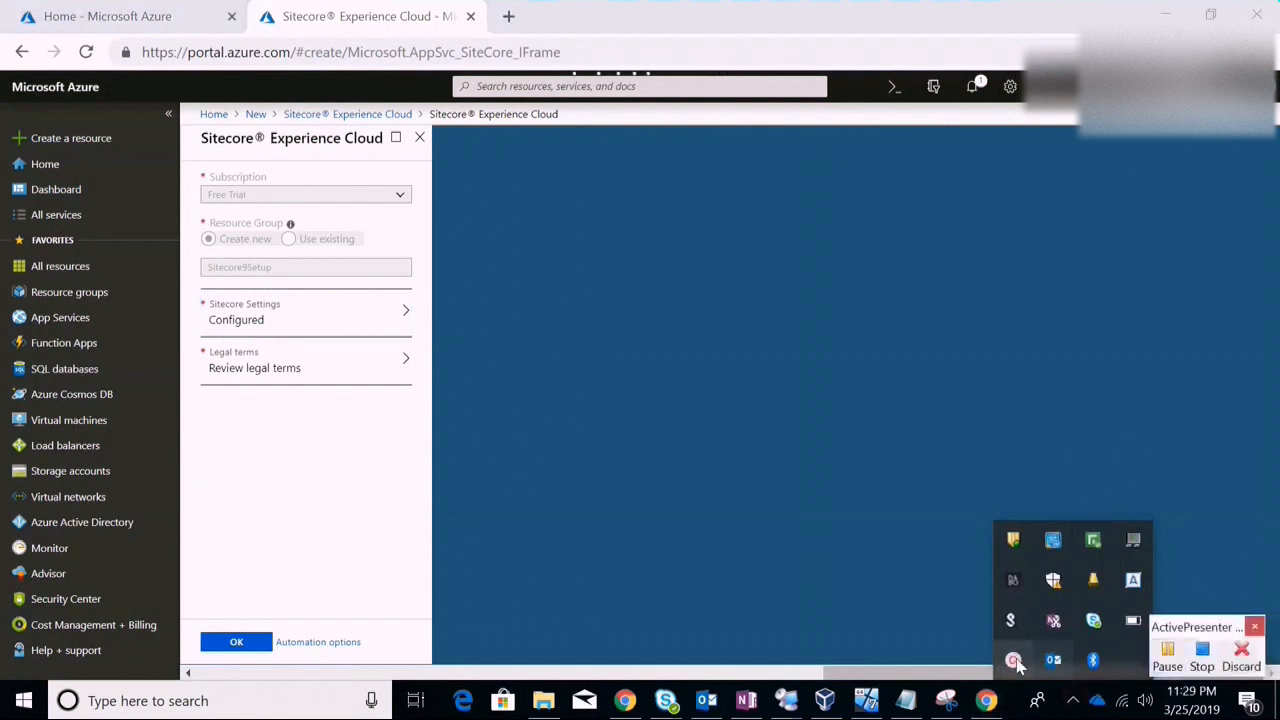
click(1168, 658)
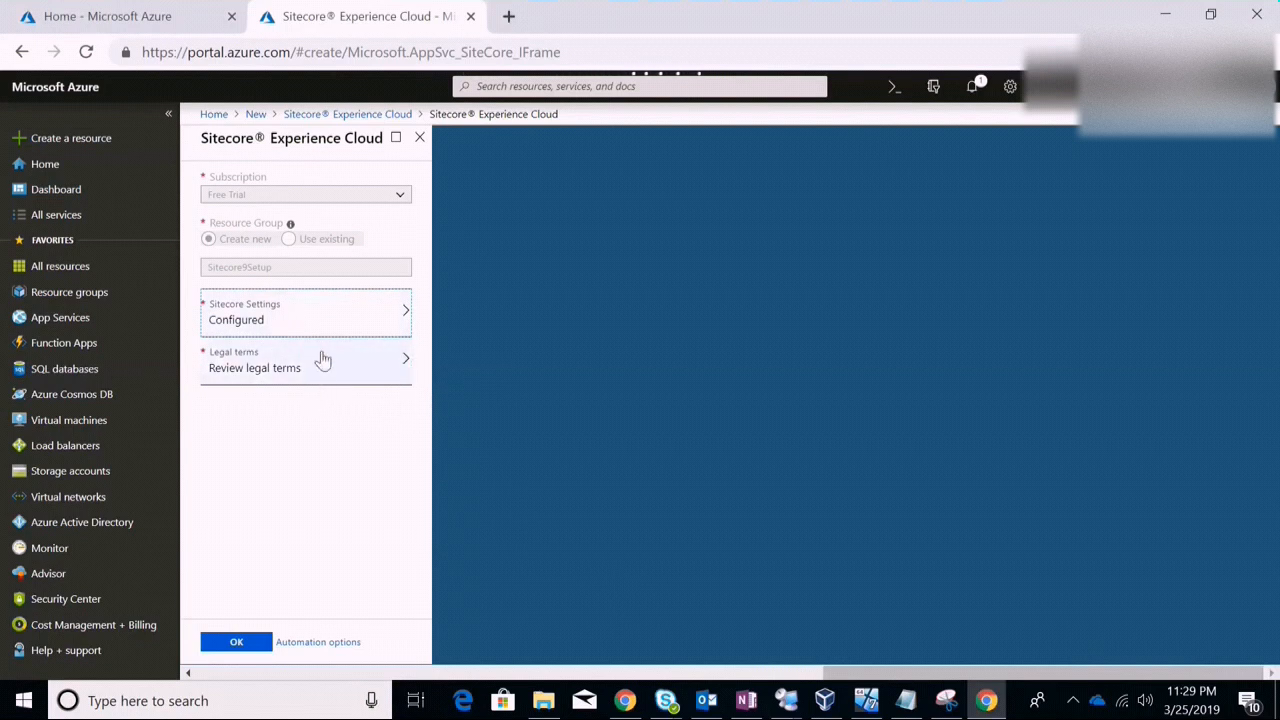
click(258, 367)
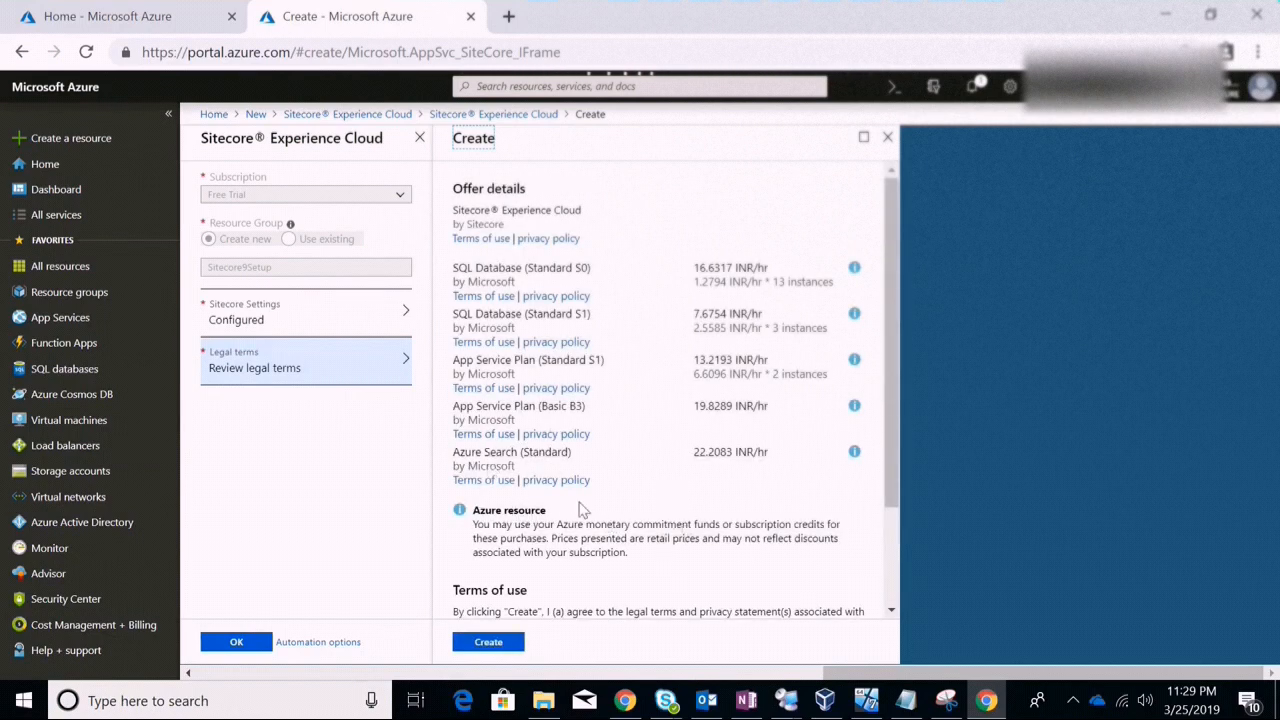
Leave contact sharing unchecked and accept the terms of use with Create
click(697, 267)
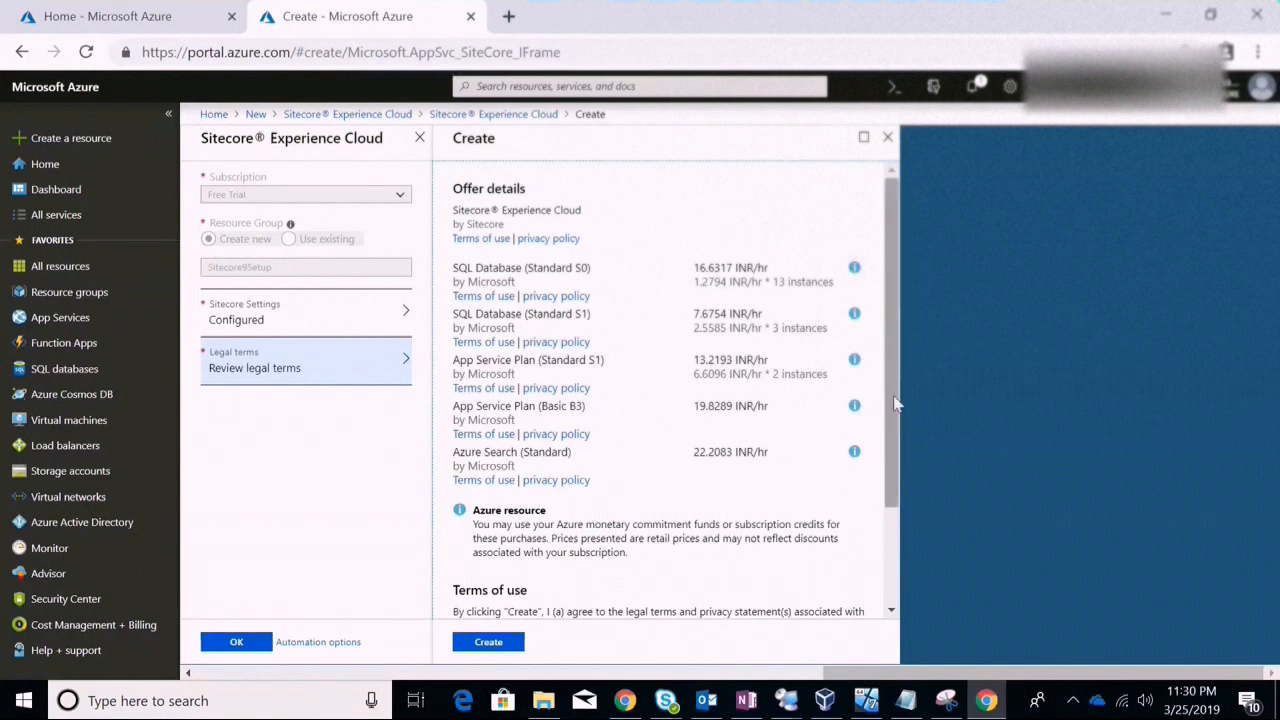
drag(897, 390, 886, 508)
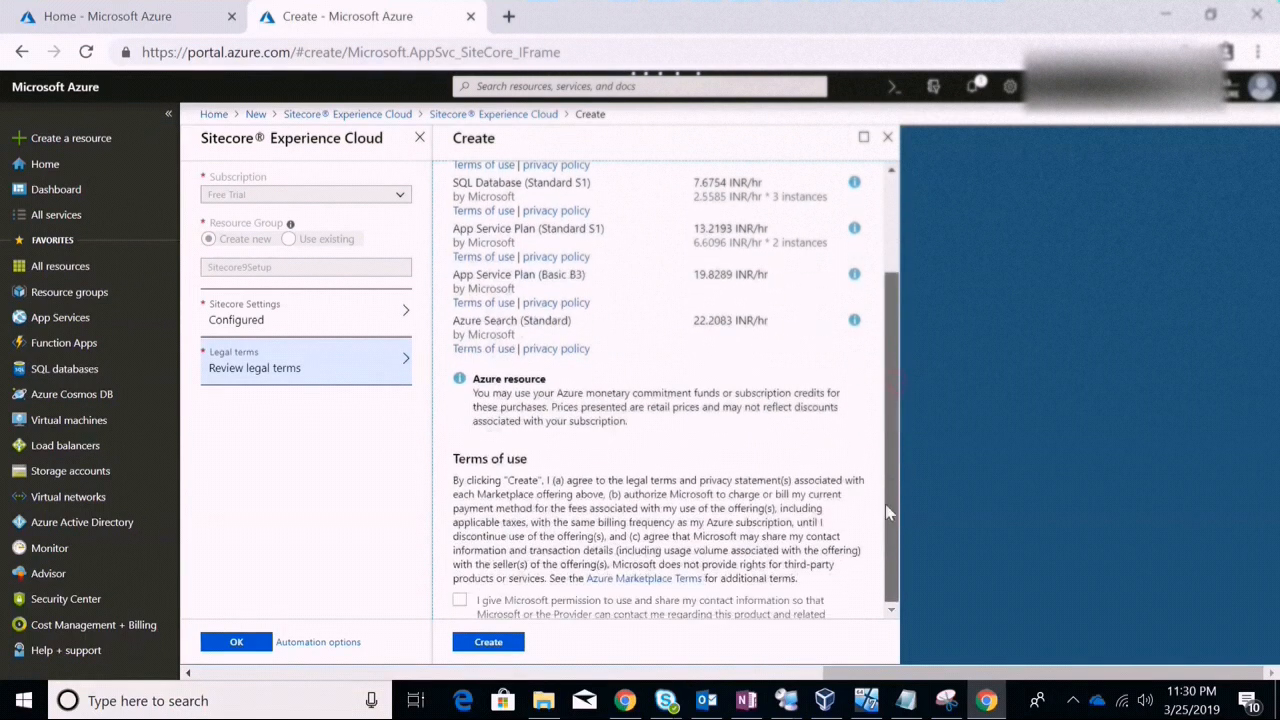
click(460, 600)
click(460, 600)
drag(889, 397, 874, 538)
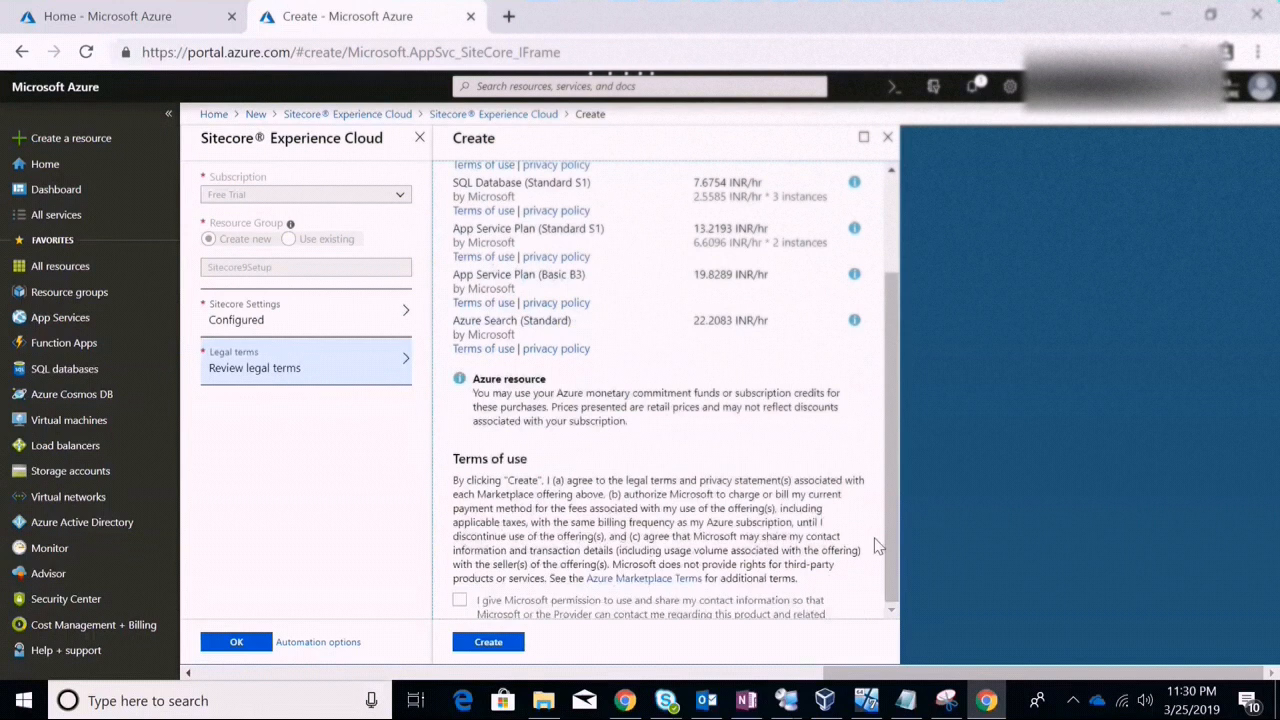
click(489, 643)
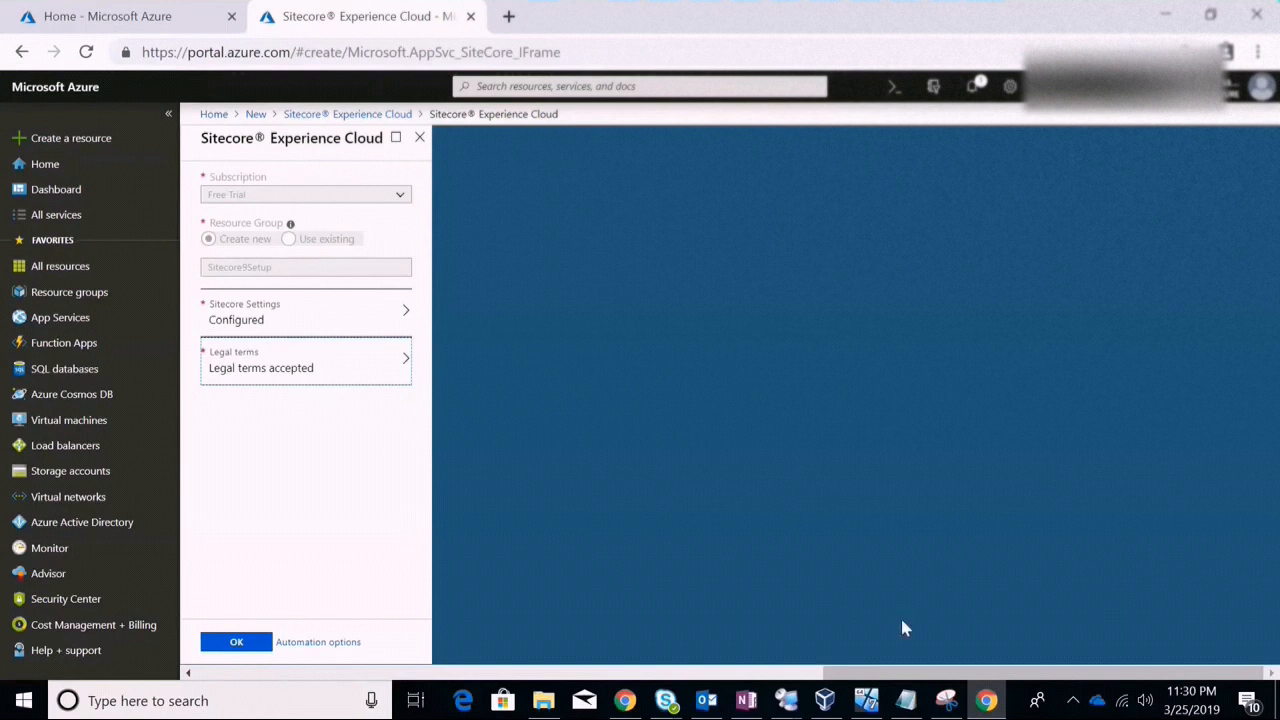
Submit the Sitecore Experience Cloud form with OK to validate and start deploying to Sitecore9Setup
click(1075, 703)
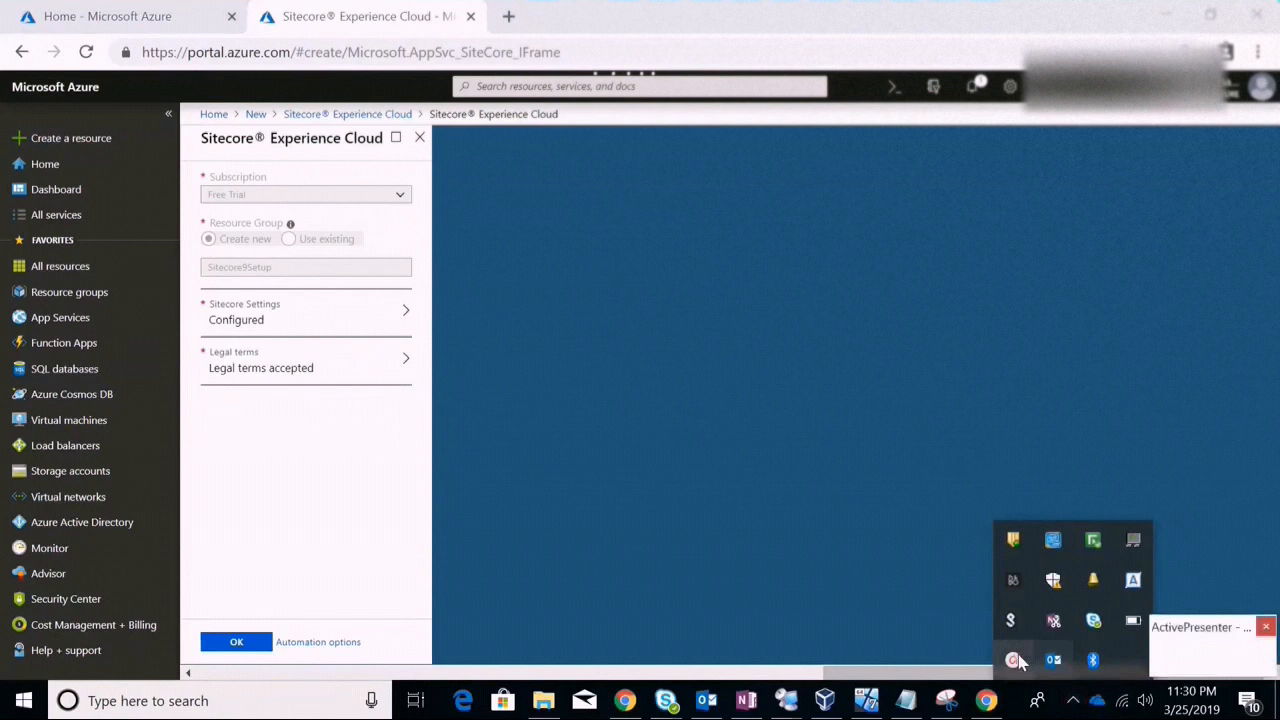
click(1013, 660)
click(1172, 662)
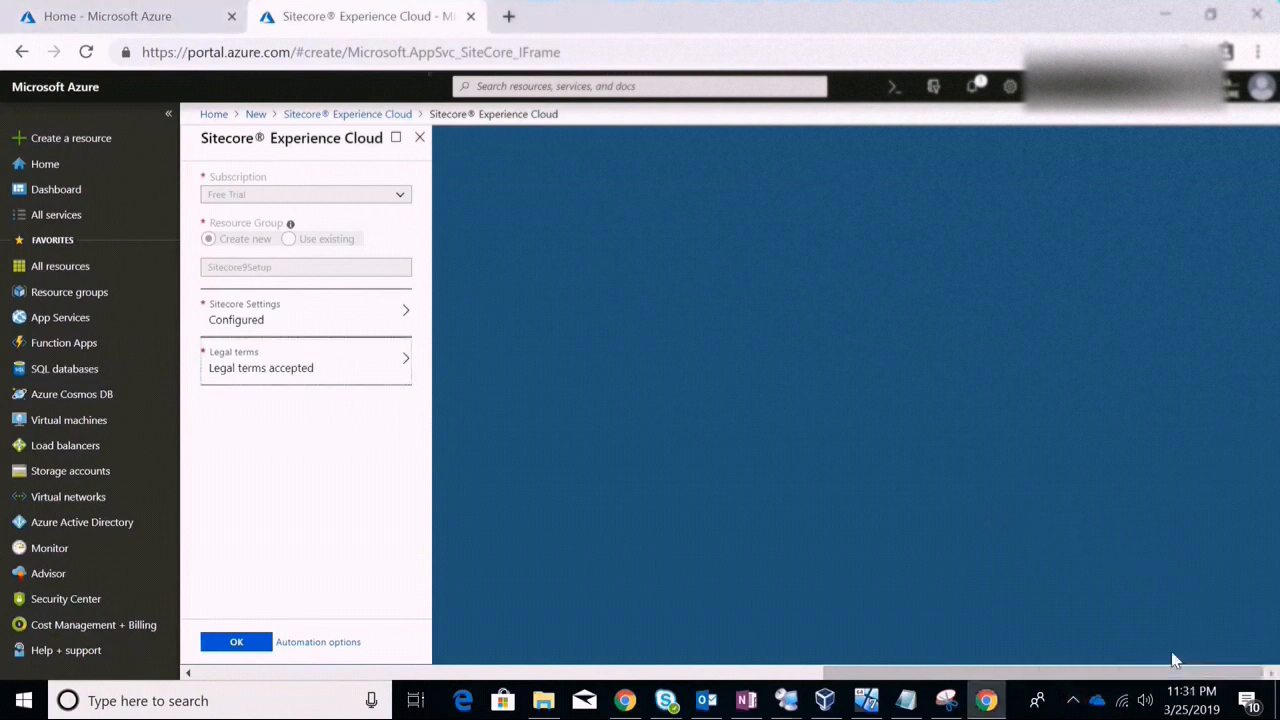
click(236, 643)
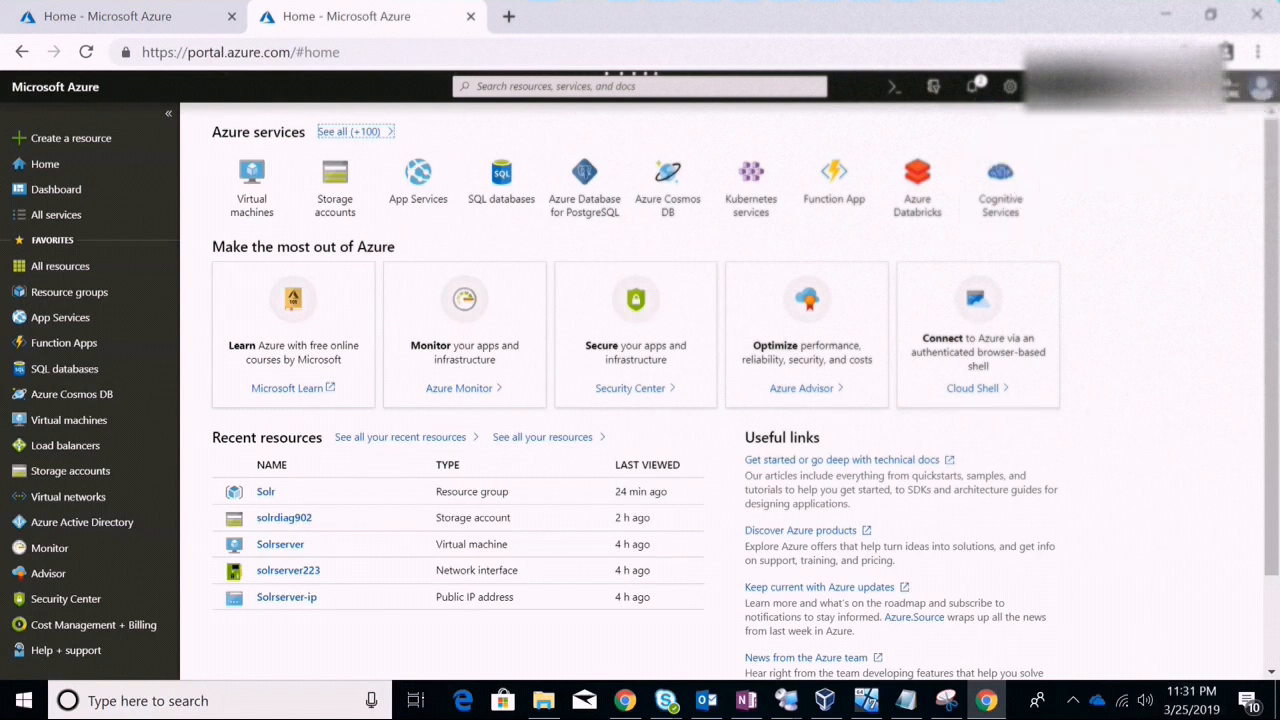
Open the 'Deployment in progress...' notification from the notifications list
click(978, 84)
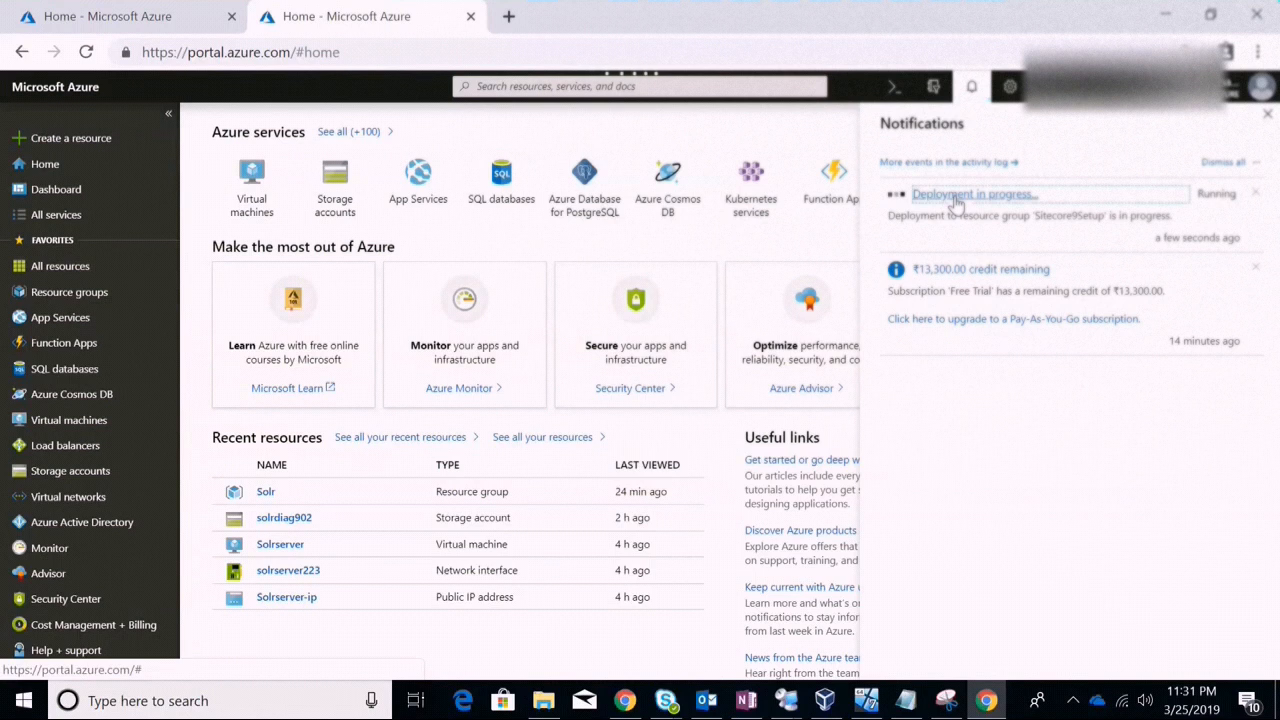
click(955, 198)
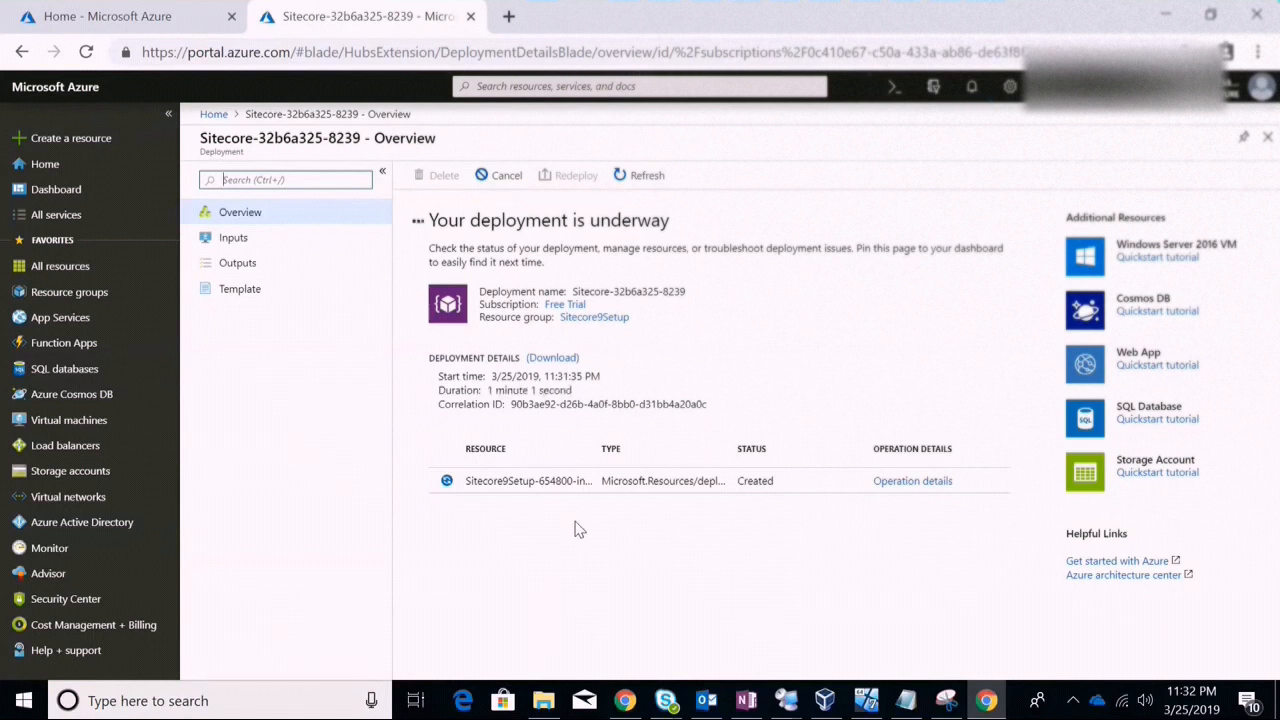
Refresh the Sitecore-32b6a325-8239 deployment overview until it completes with five resources OK
click(643, 188)
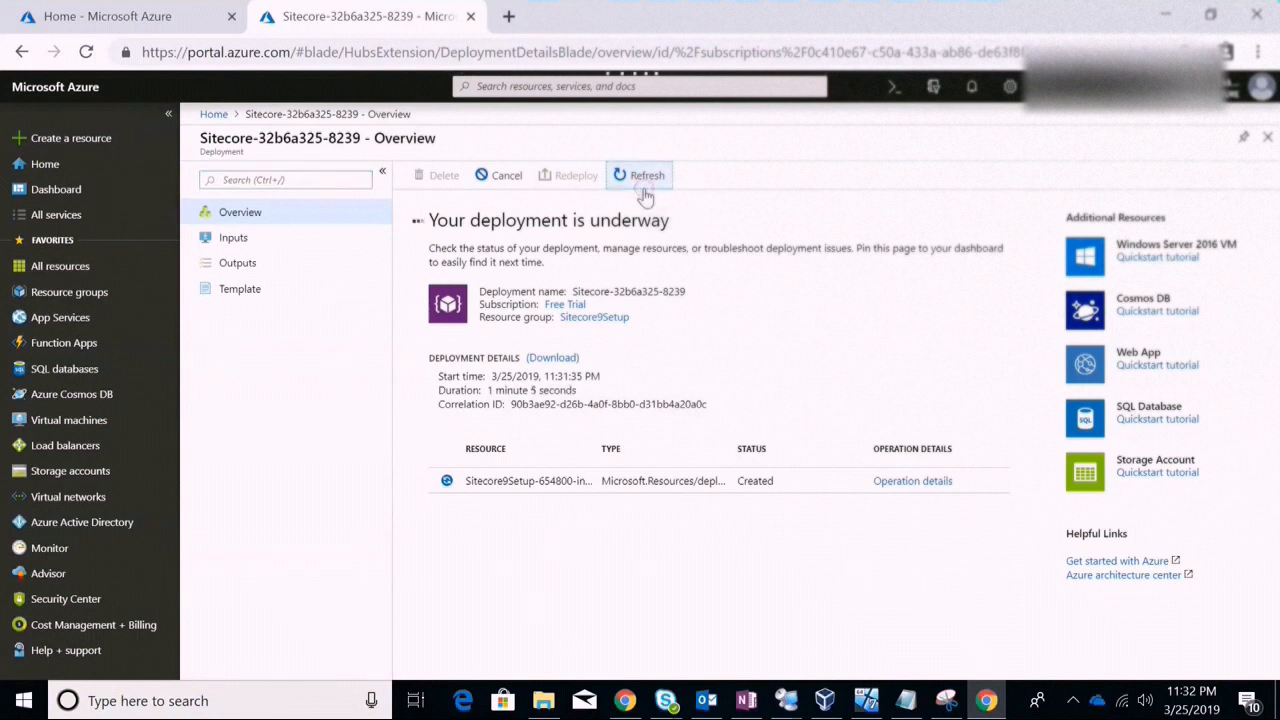
click(638, 180)
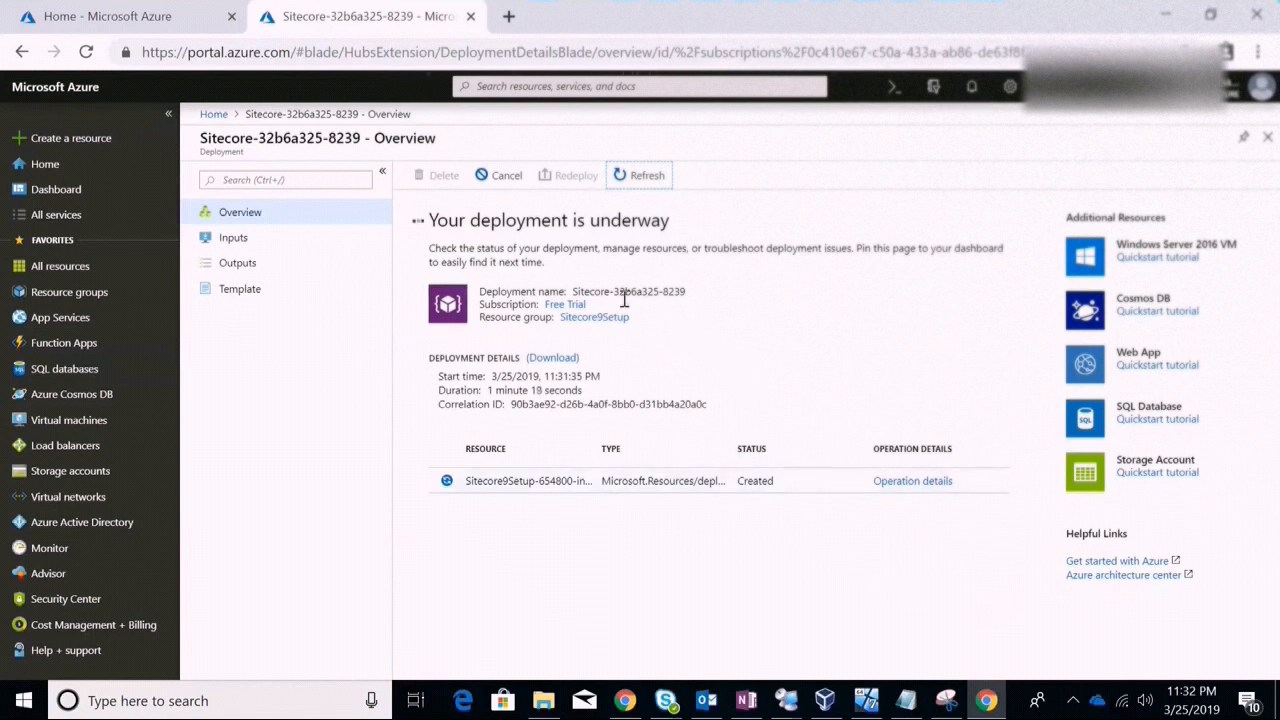
click(626, 175)
click(634, 186)
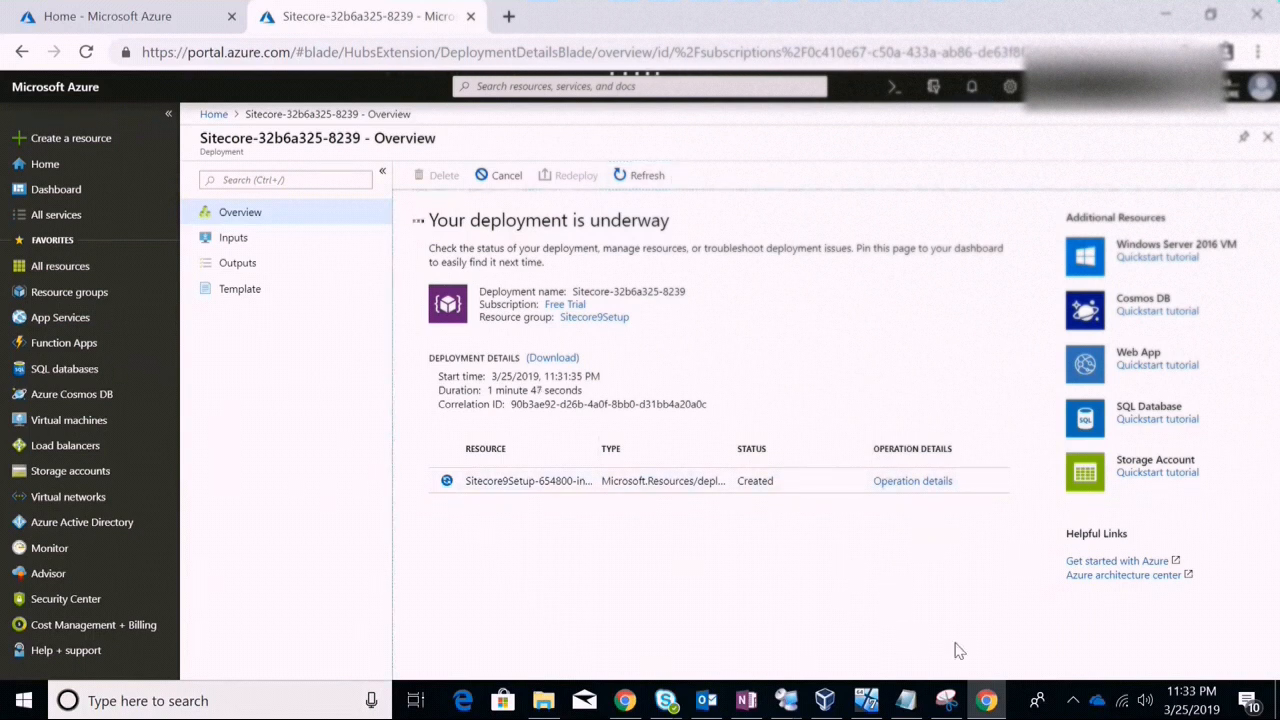
click(1076, 702)
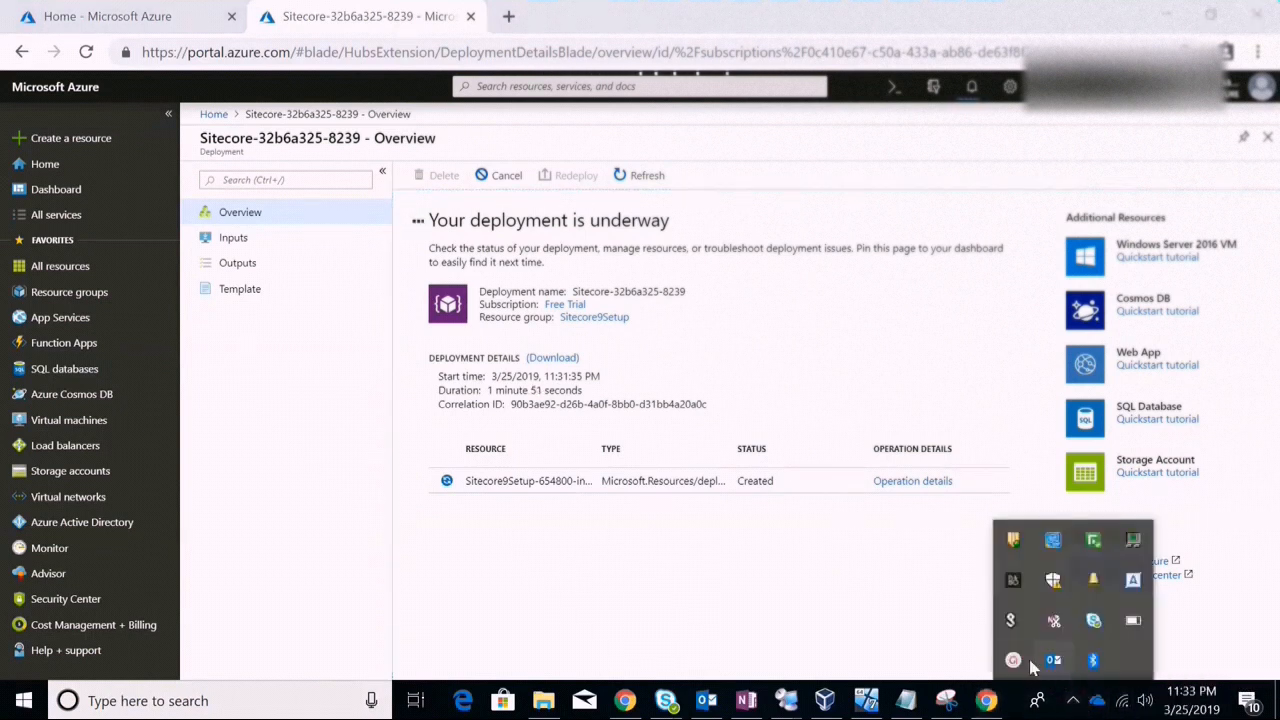
mouse_move(1013, 658)
click(1180, 666)
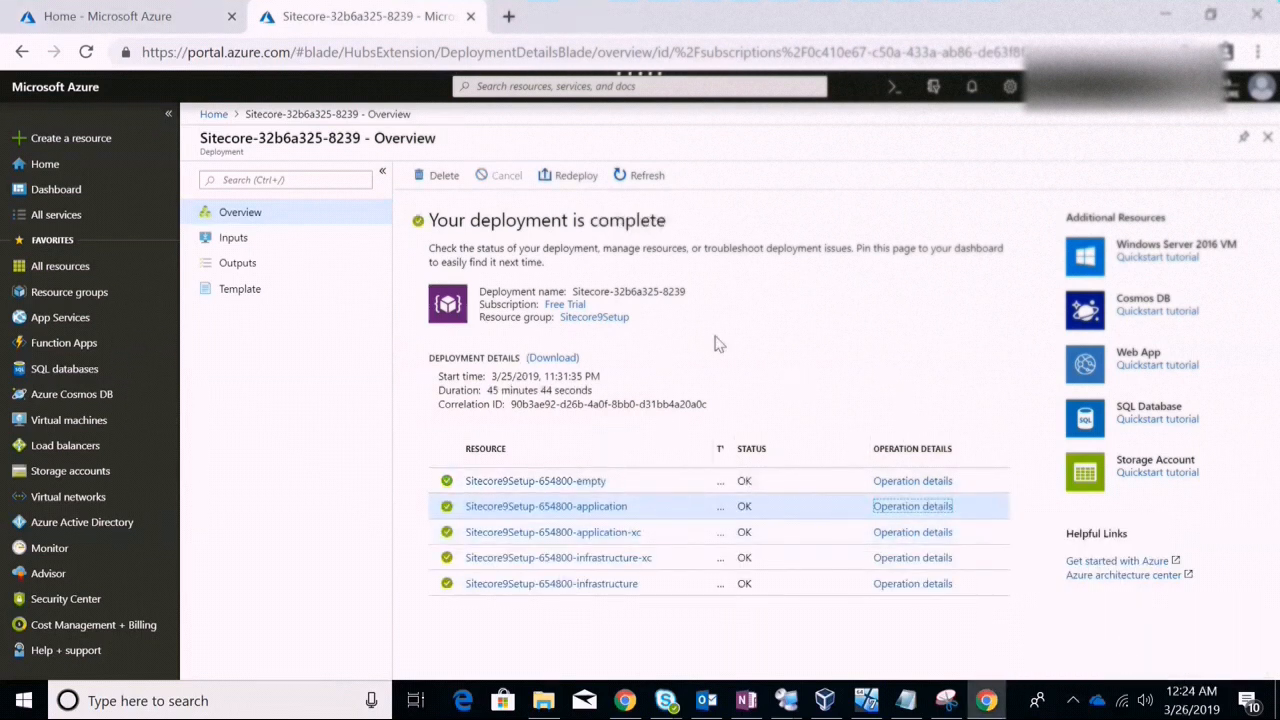
drag(489, 392, 591, 390)
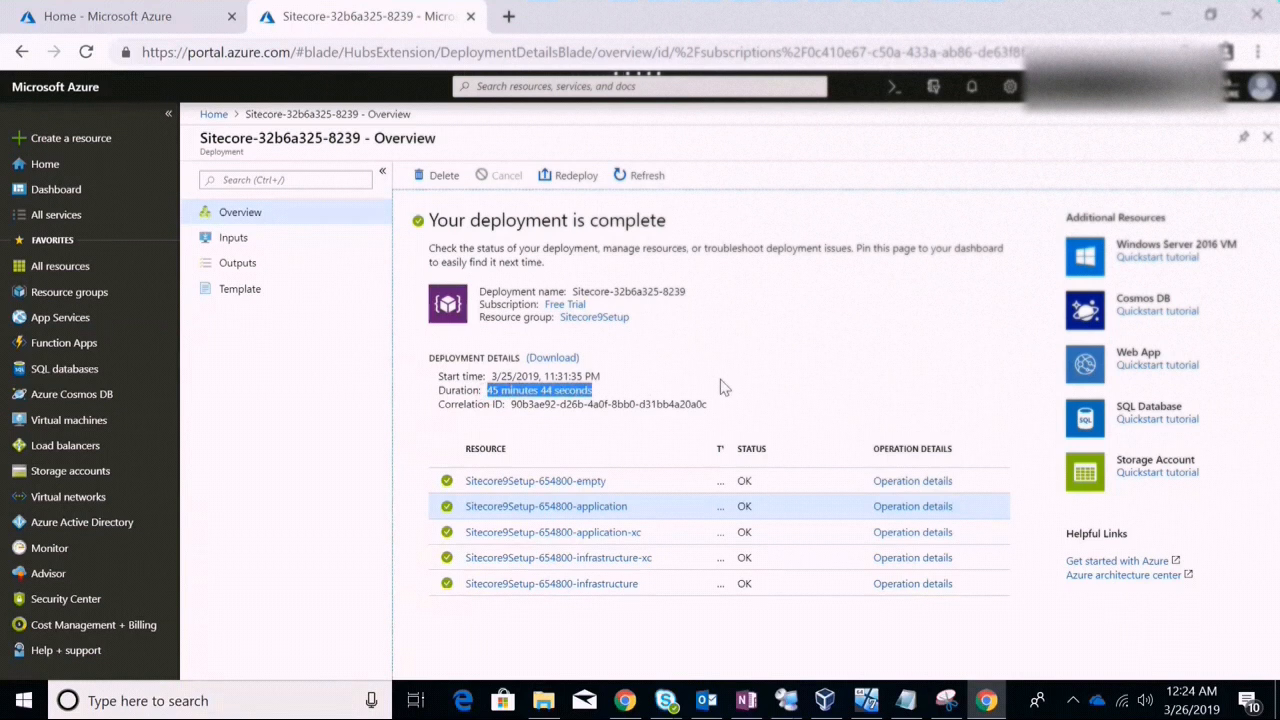
drag(430, 222, 672, 232)
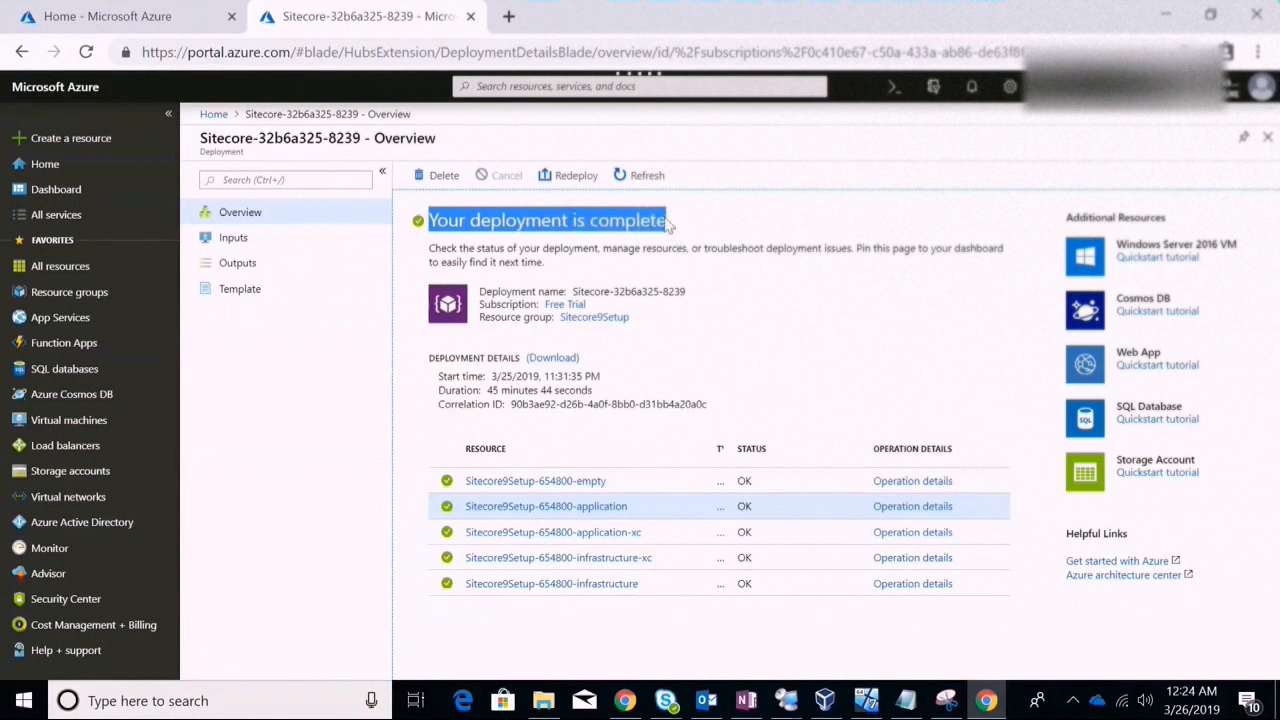
click(638, 175)
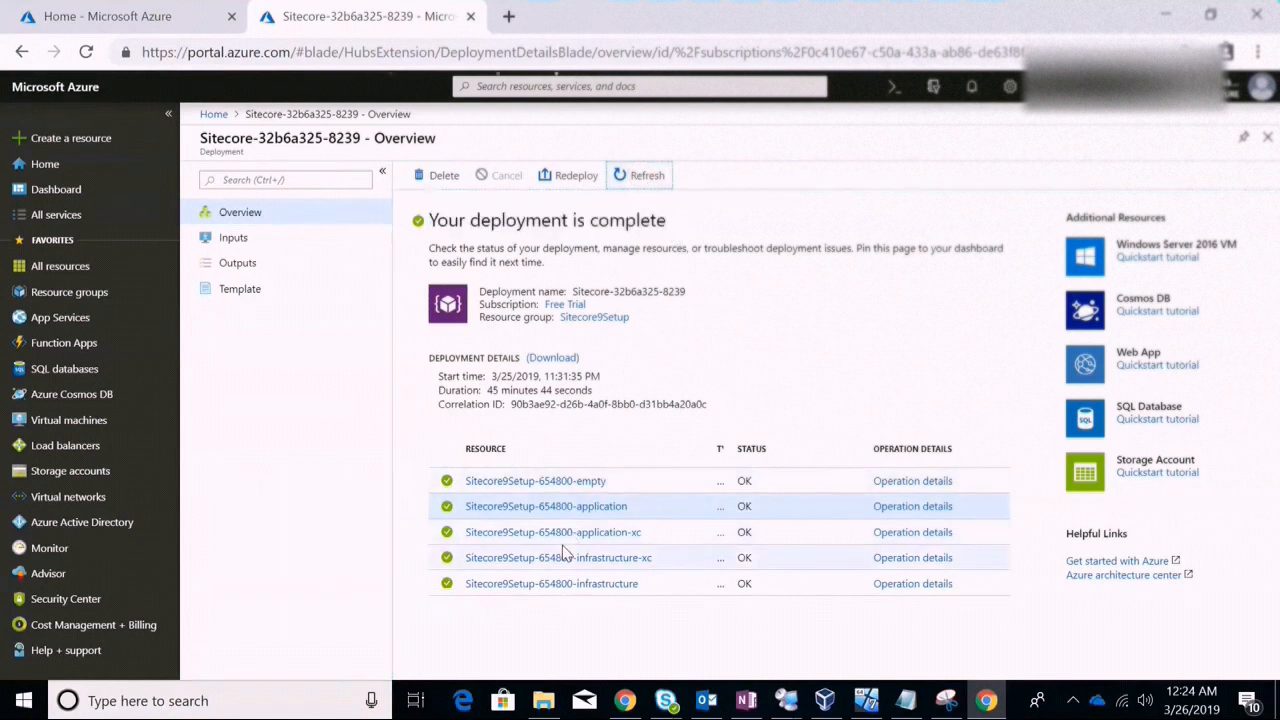
drag(711, 449, 714, 448)
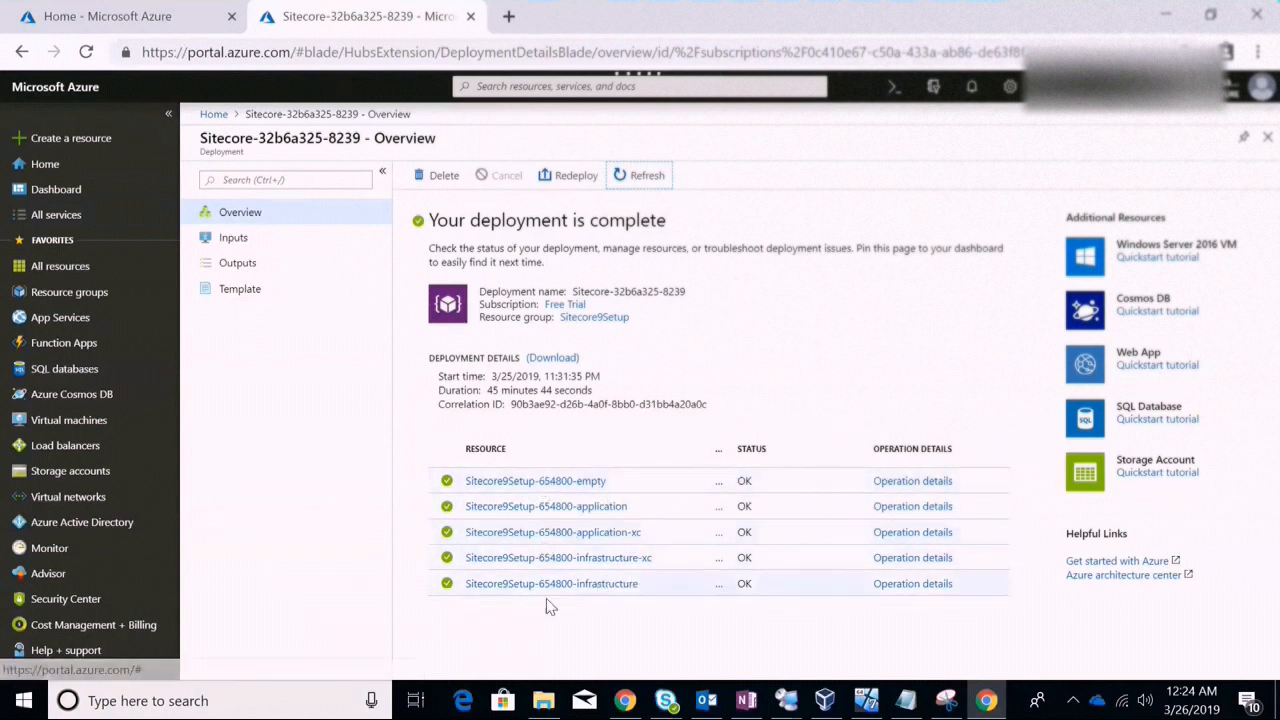
Go through Resource groups to the Sitecore9Setup group's overview of 24 items
click(60, 322)
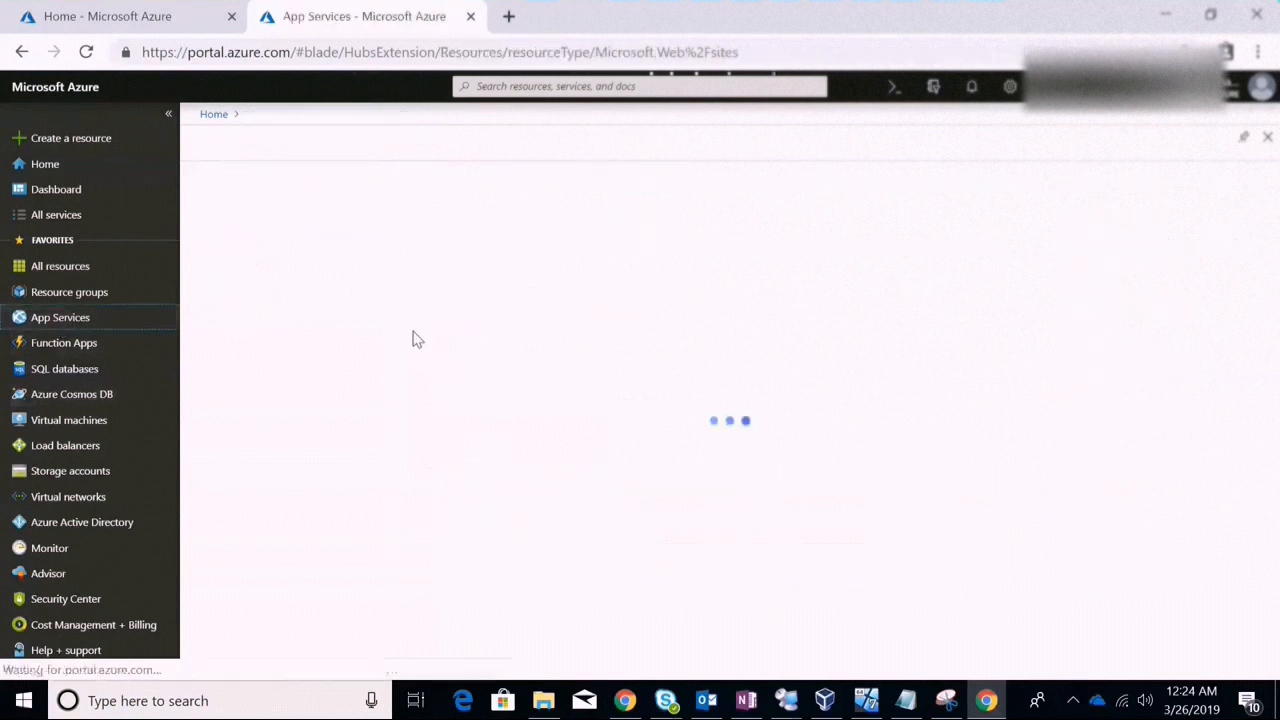
click(79, 298)
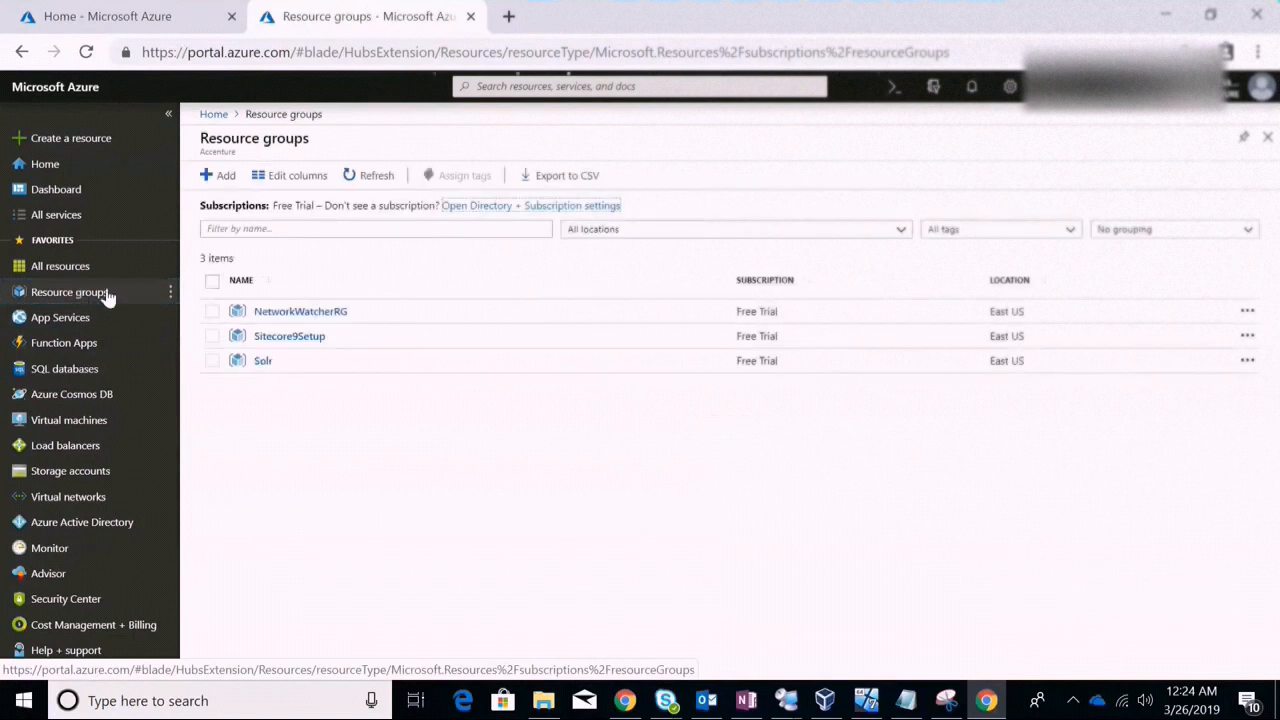
click(288, 338)
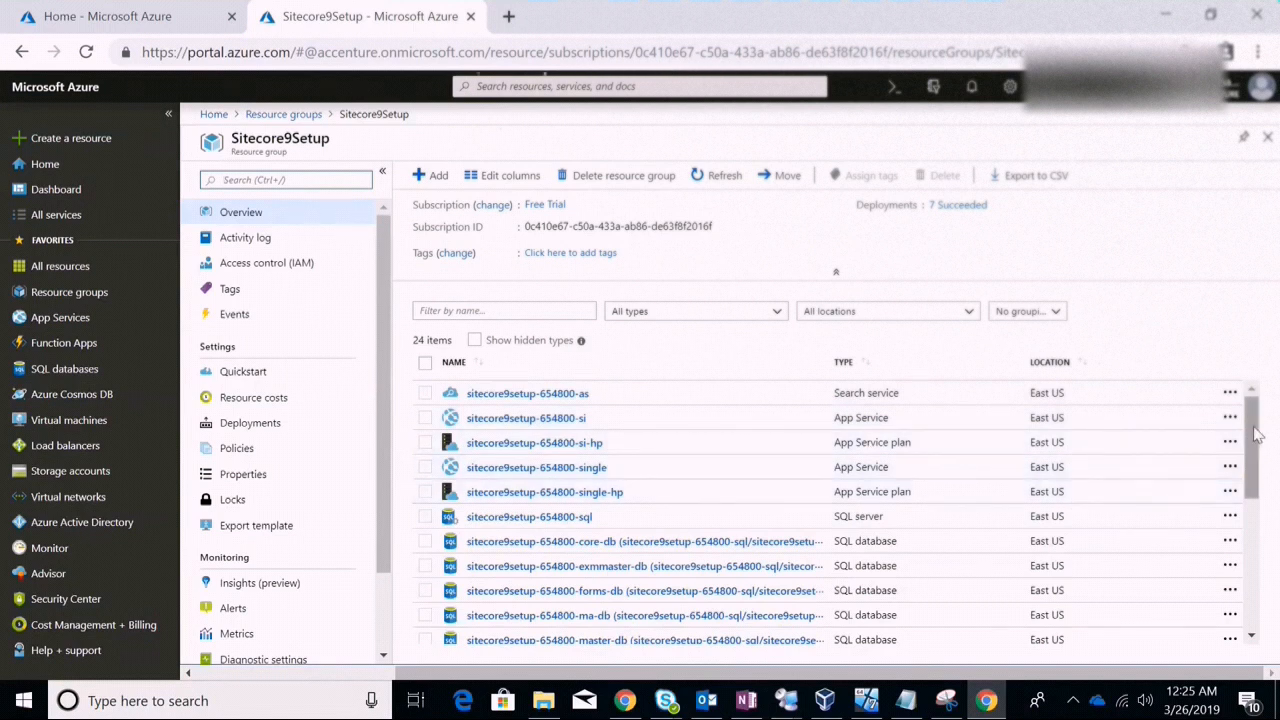
Widen the NAME column, scroll the resource list, and open sitecore9setup-654800-xc-single
drag(1257, 435, 1222, 457)
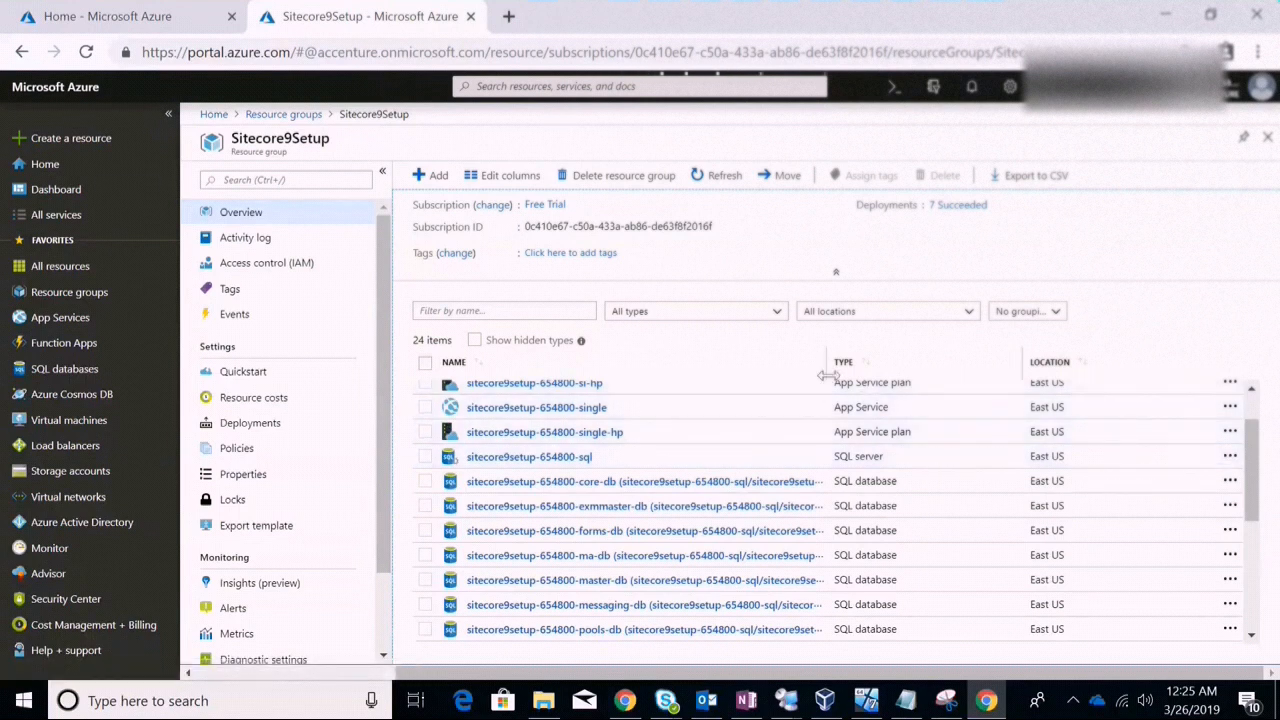
drag(826, 374, 891, 378)
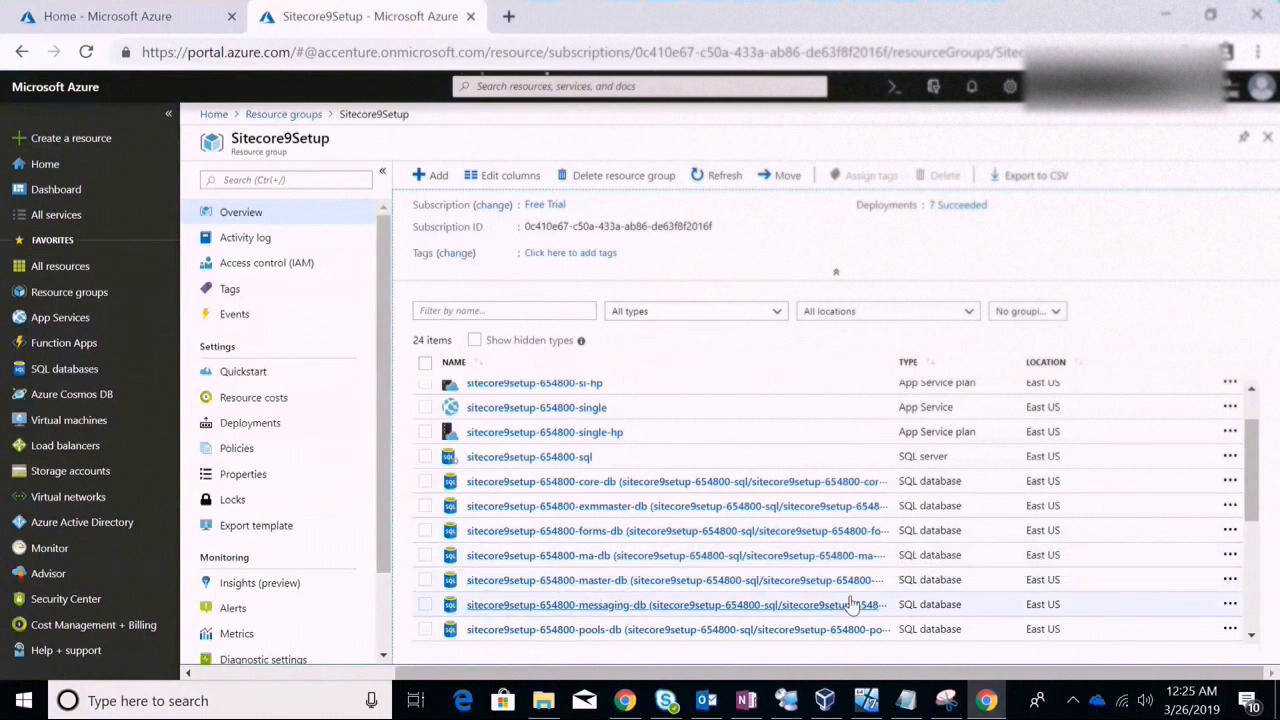
drag(1248, 484, 1253, 575)
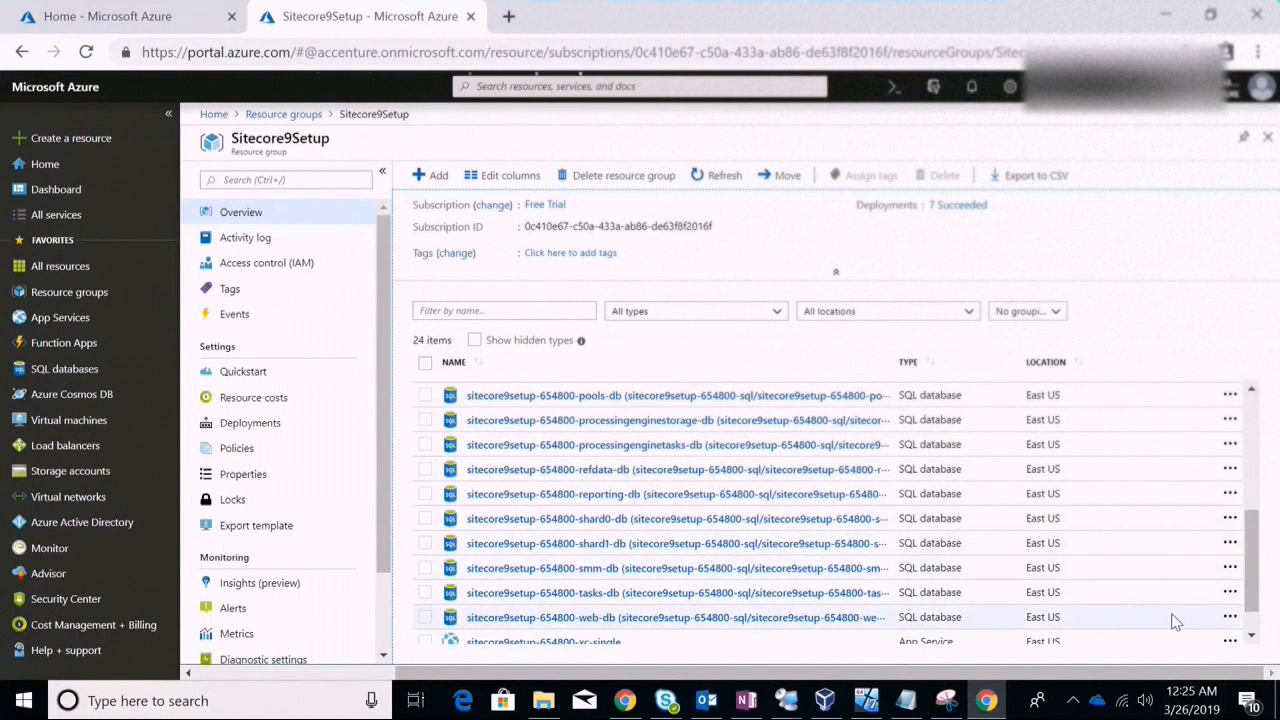
scroll(1256, 533, down, 1)
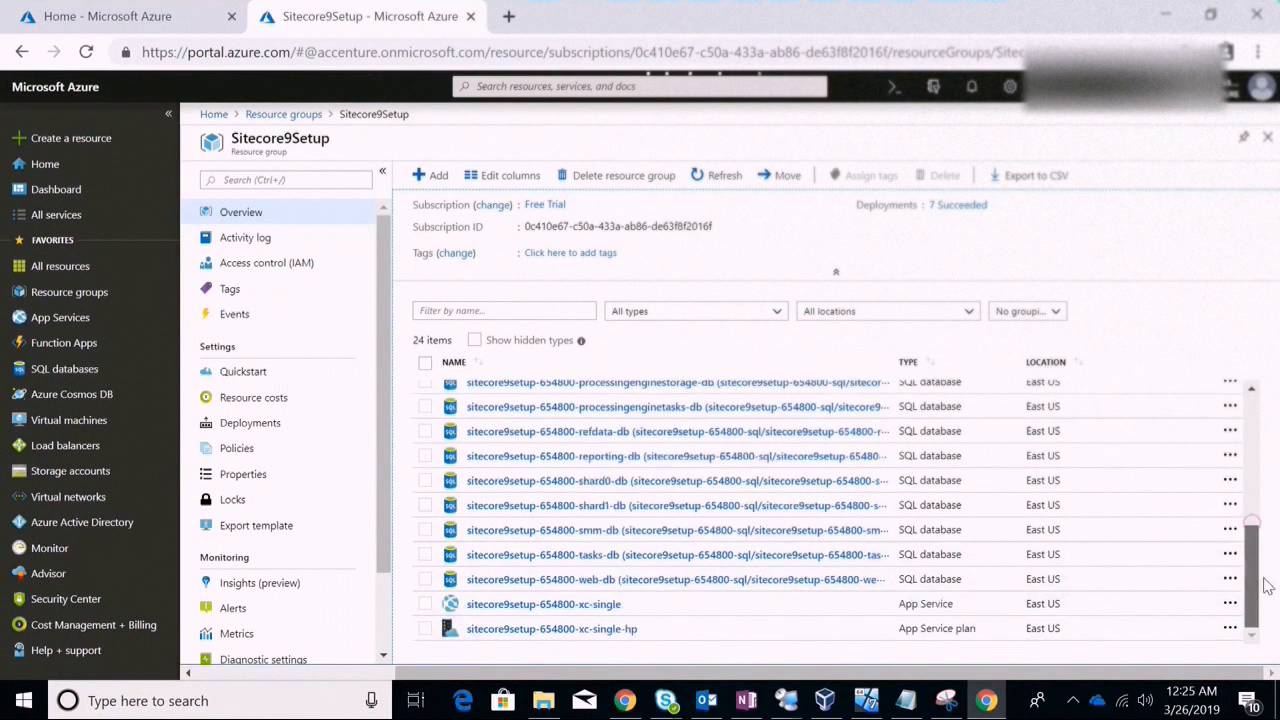
click(611, 606)
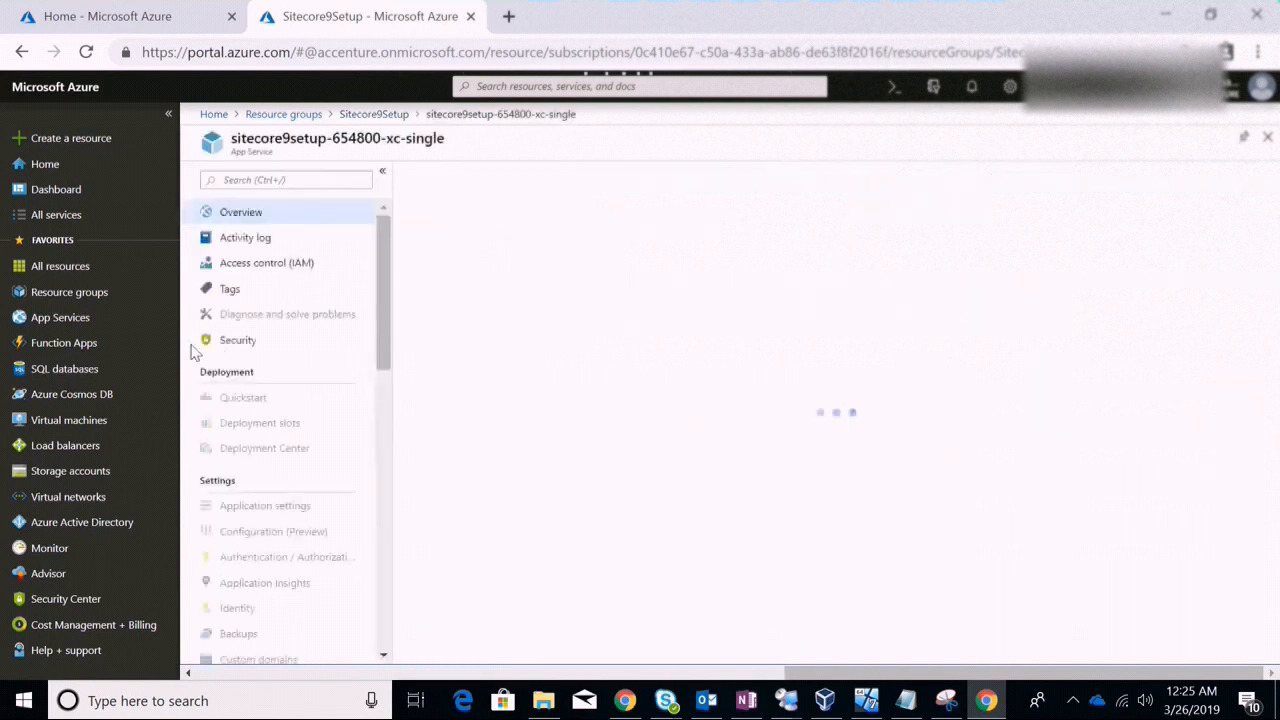
Check that all 16 Sitecore SQL databases are Online, then list the si, single and xc-single App Services
click(55, 369)
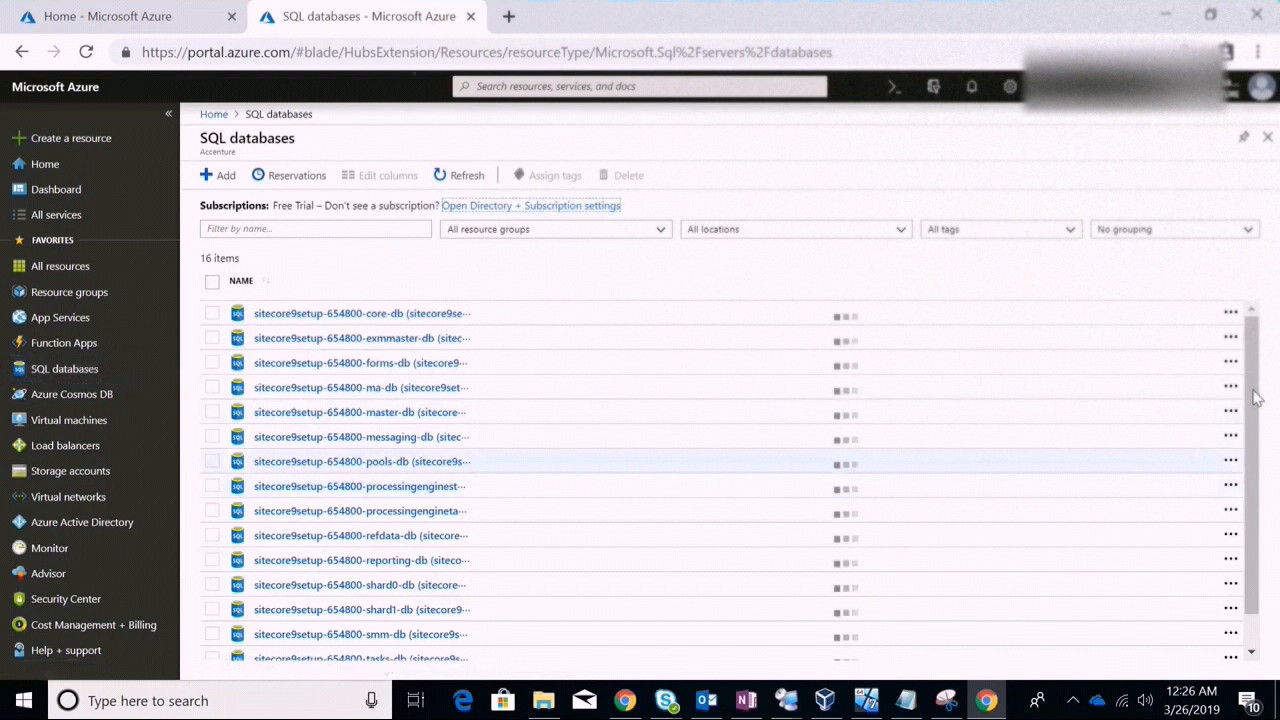
drag(1256, 395, 1256, 455)
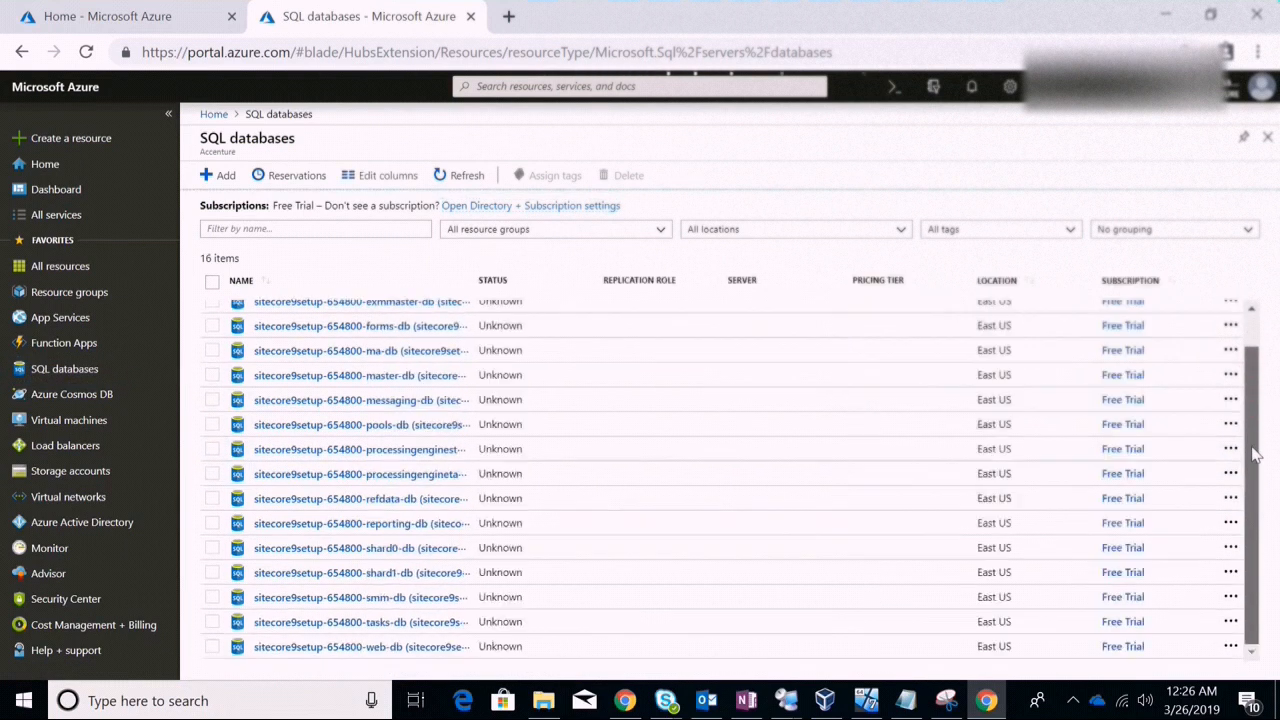
drag(1253, 398, 1247, 350)
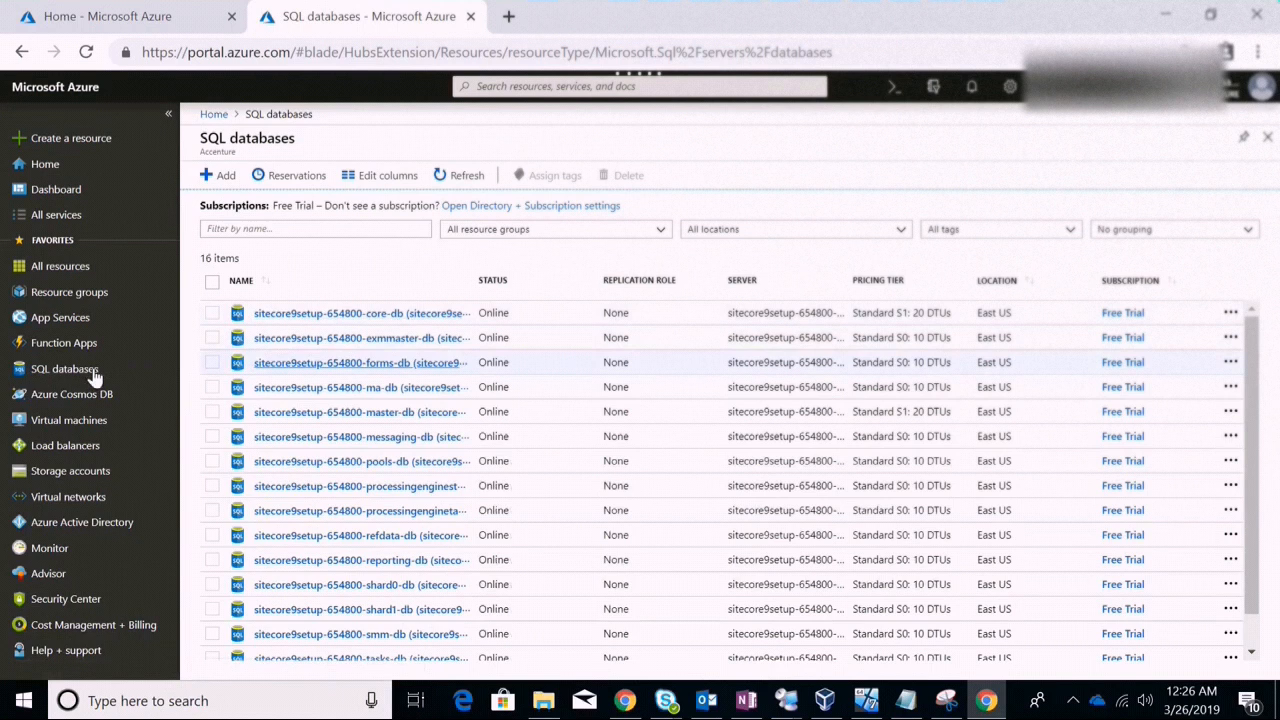
click(56, 330)
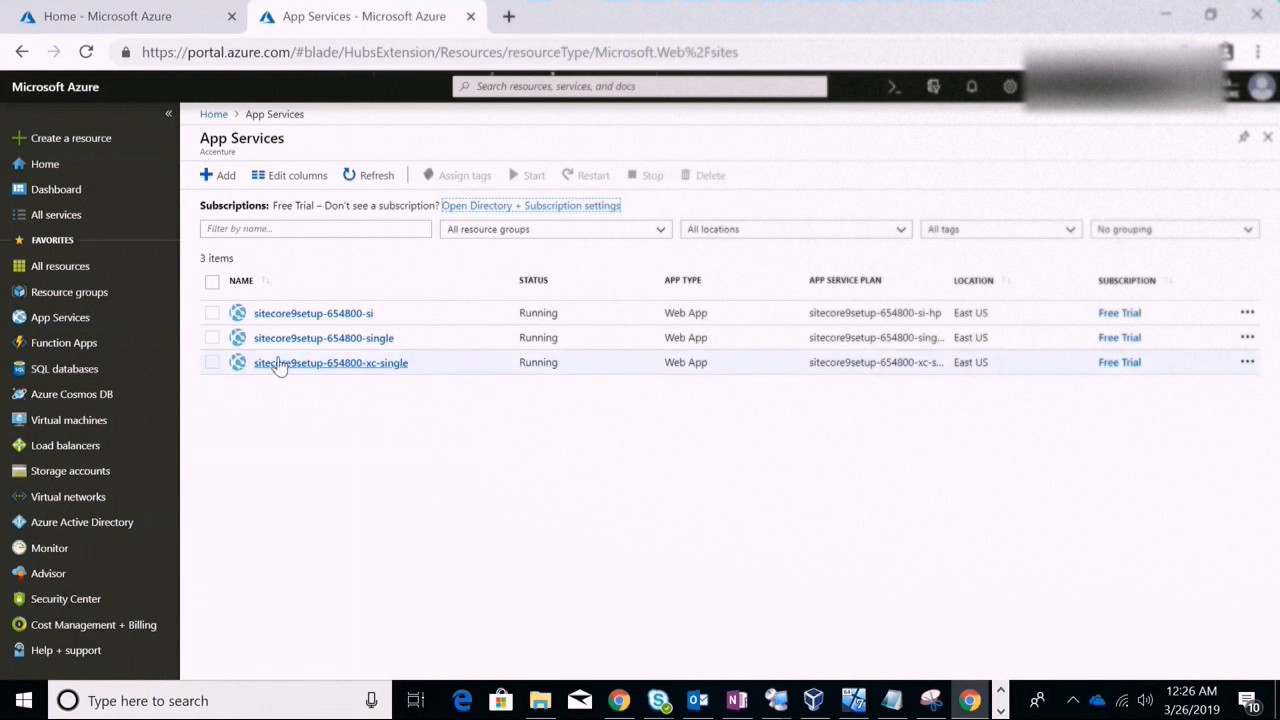
Copy the site URL from the sitecore9setup-654800-single App Service overview
click(370, 342)
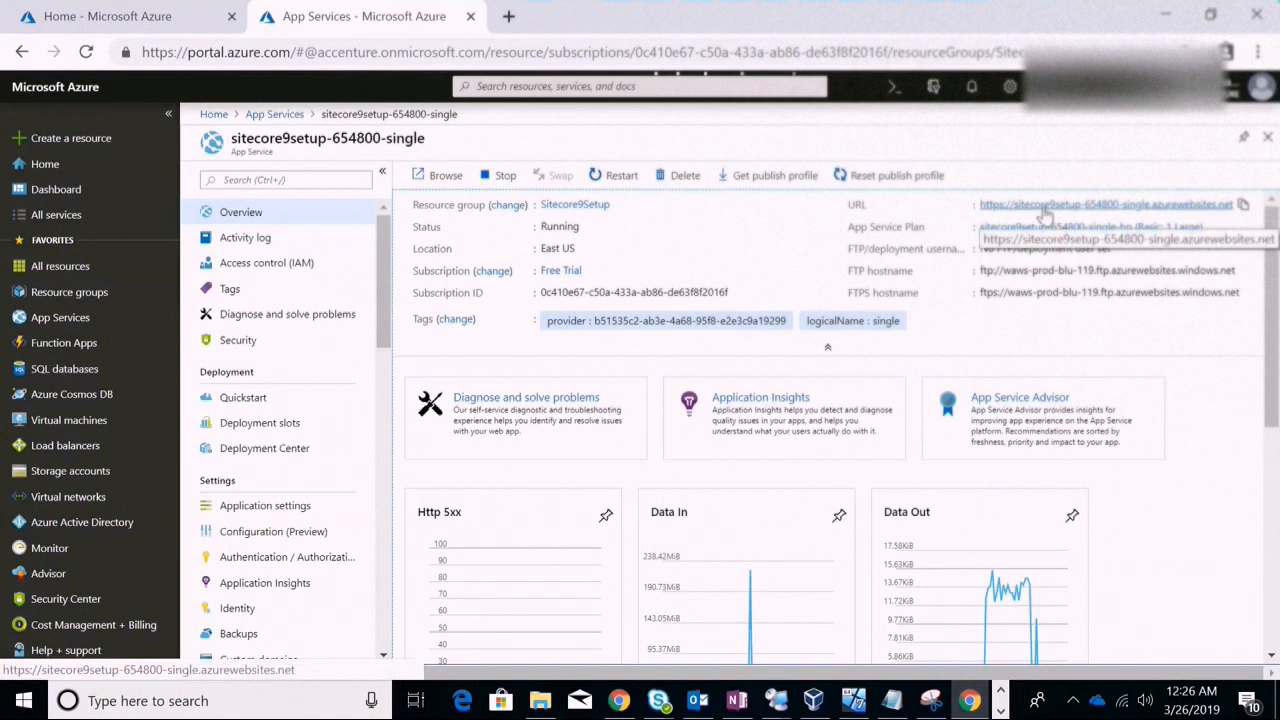
click(1244, 206)
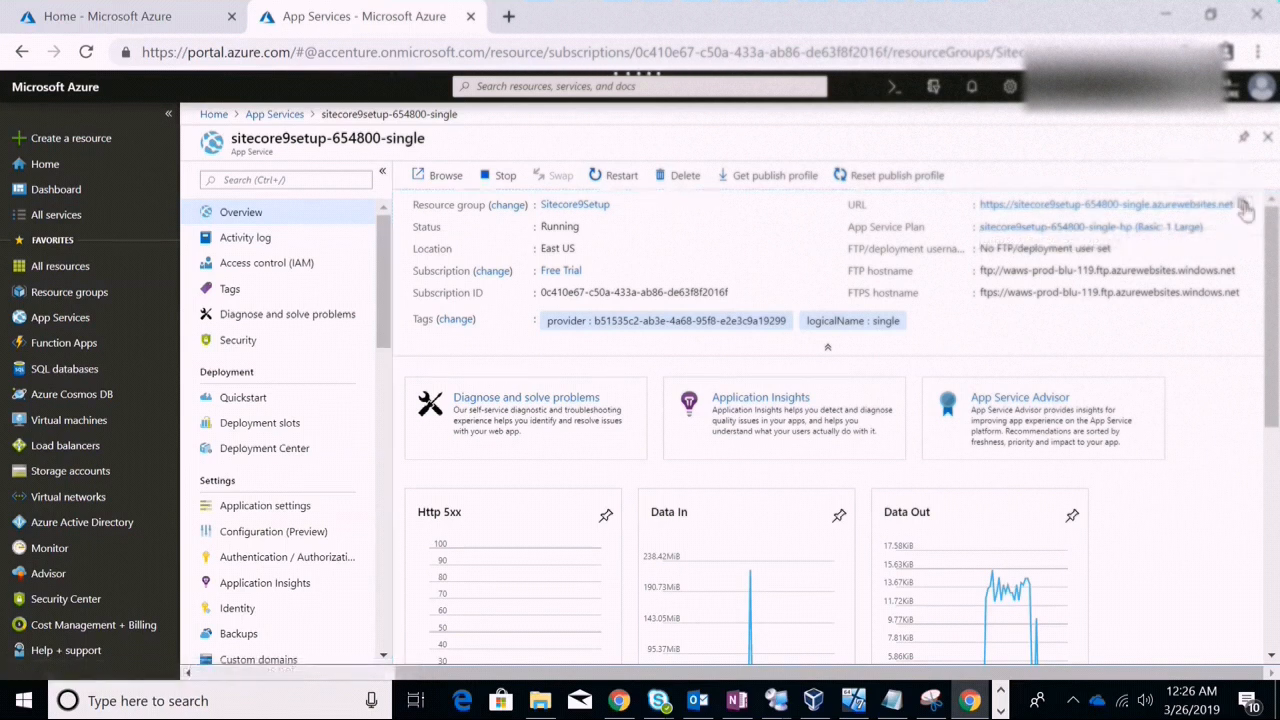
Load the copied site URL with /sitecore/login appended in a new Chrome tab
click(508, 16)
key(ctrl+v)
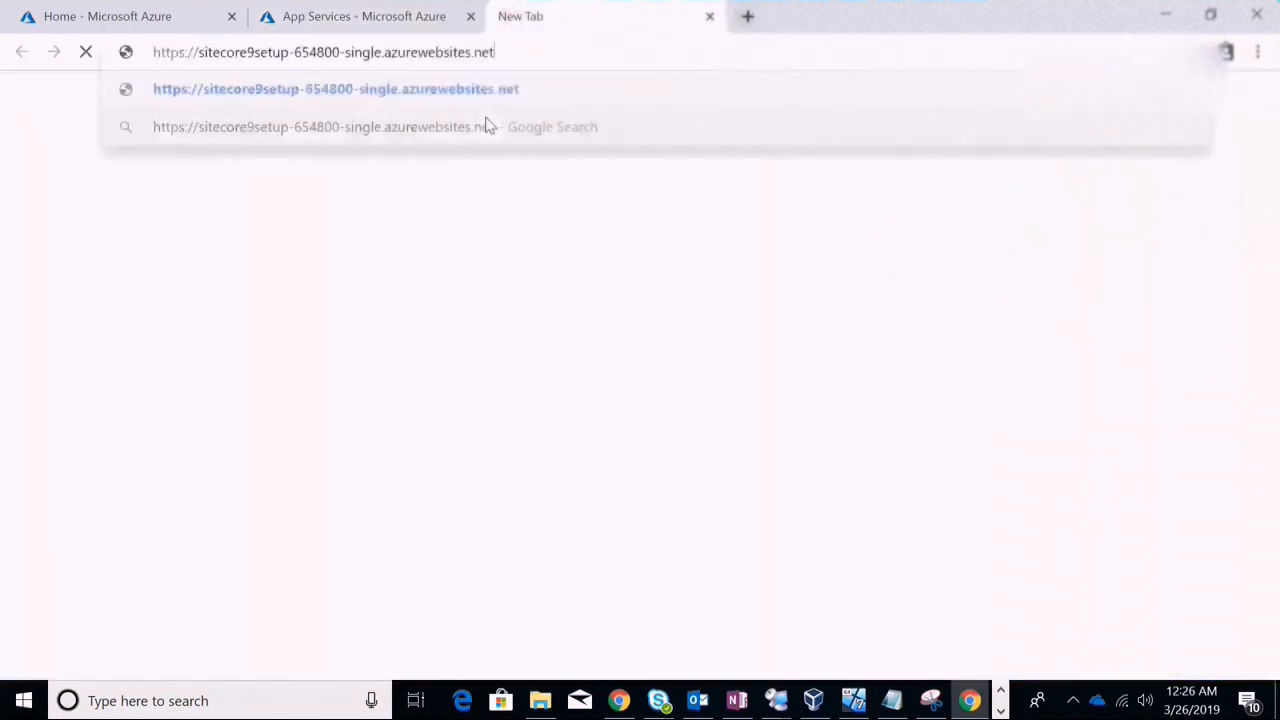
text(/siteco)
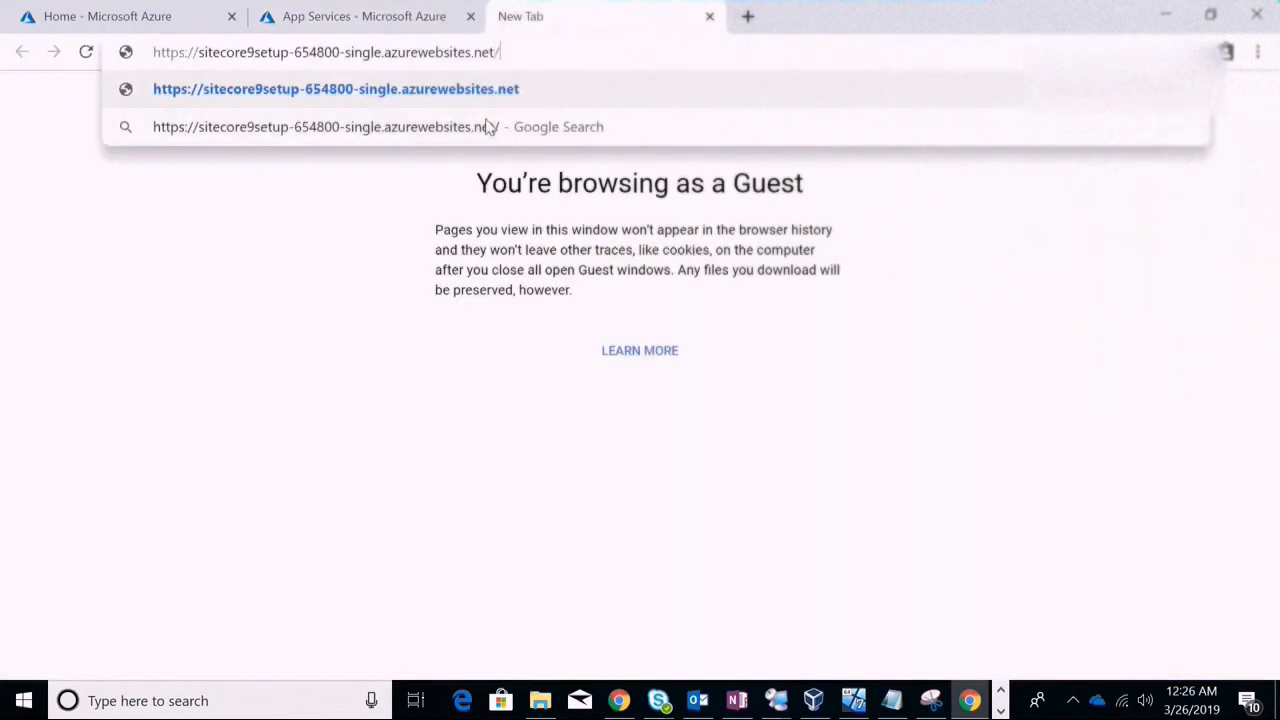
text(re)
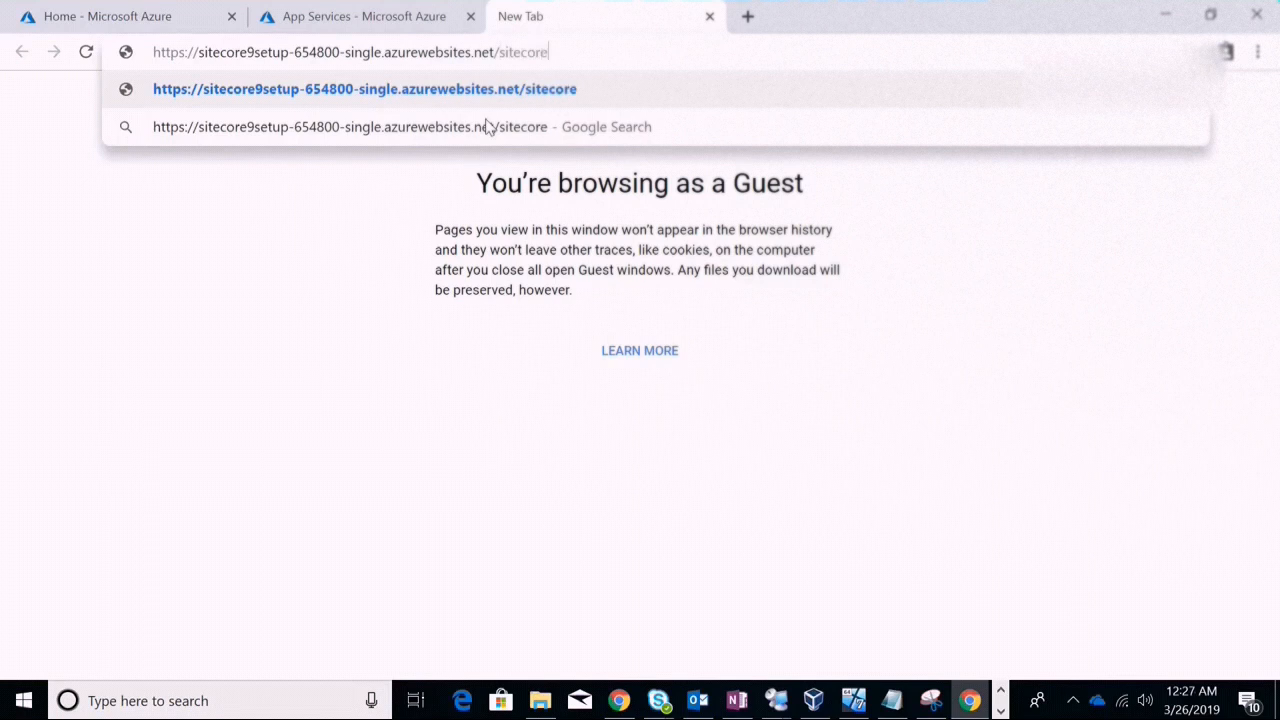
text(/login)
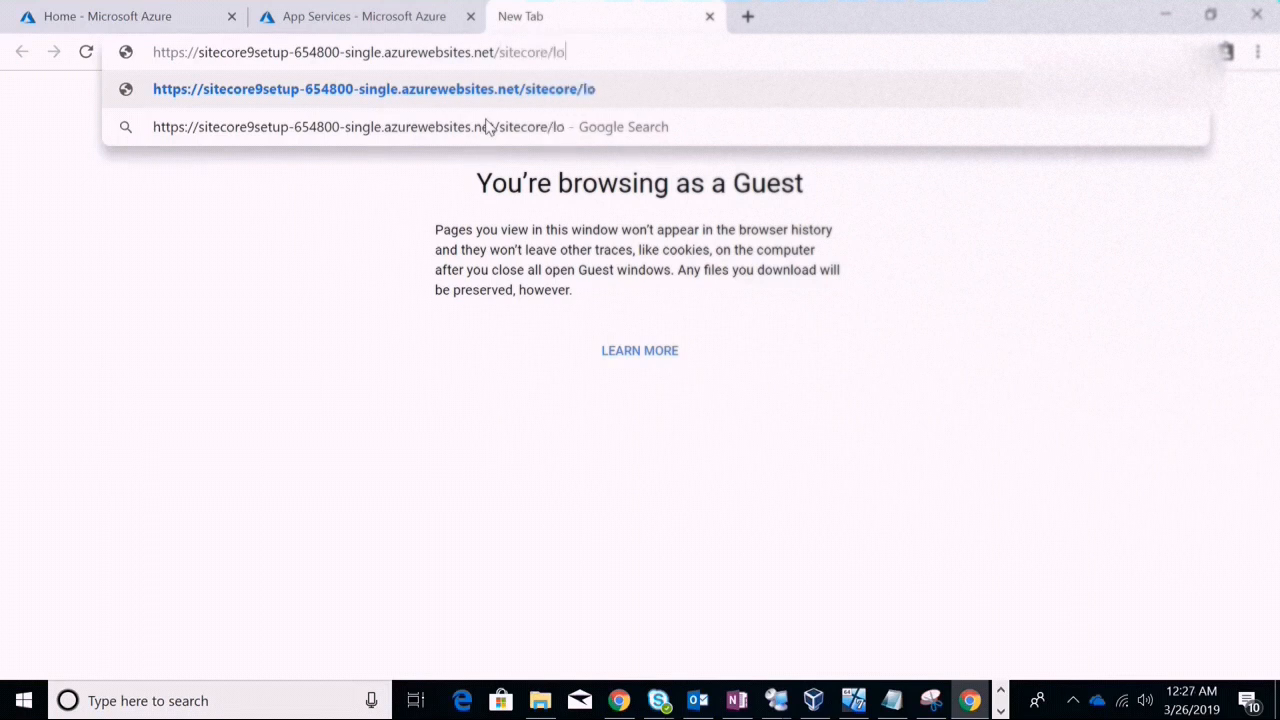
key(Return)
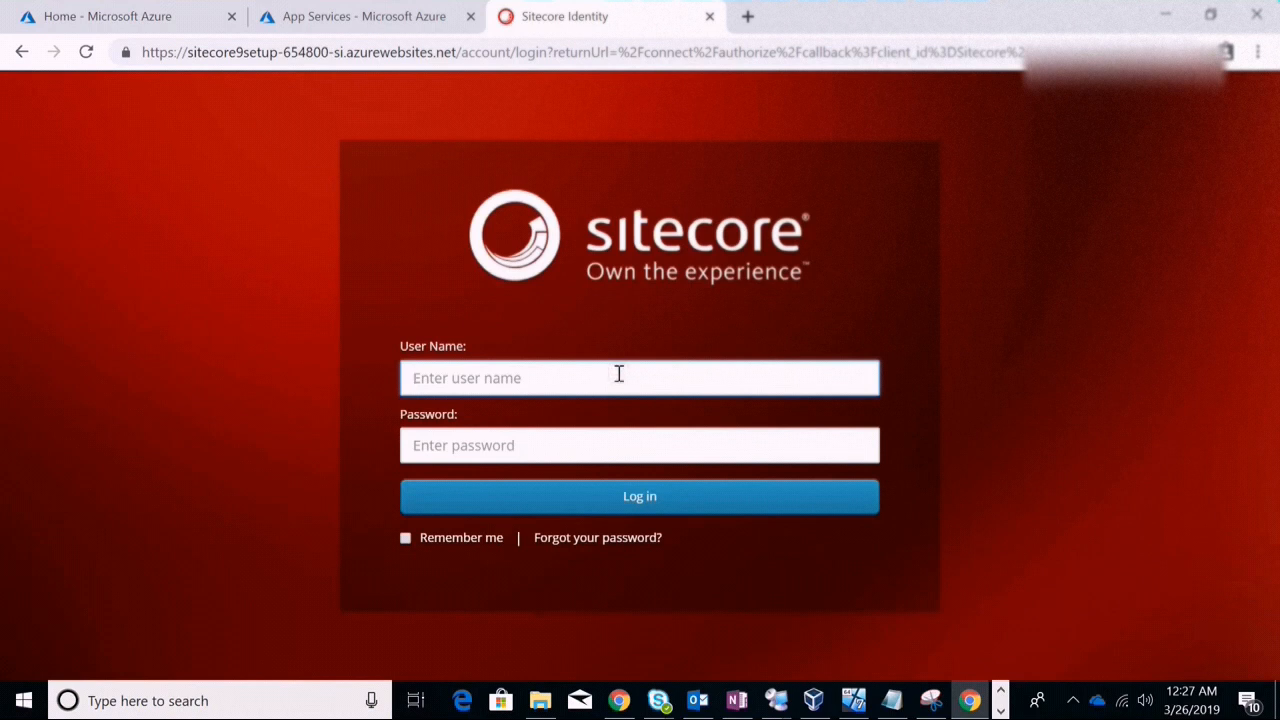
Enter the administrator user name and password and submit the Sitecore login form
text(admin)
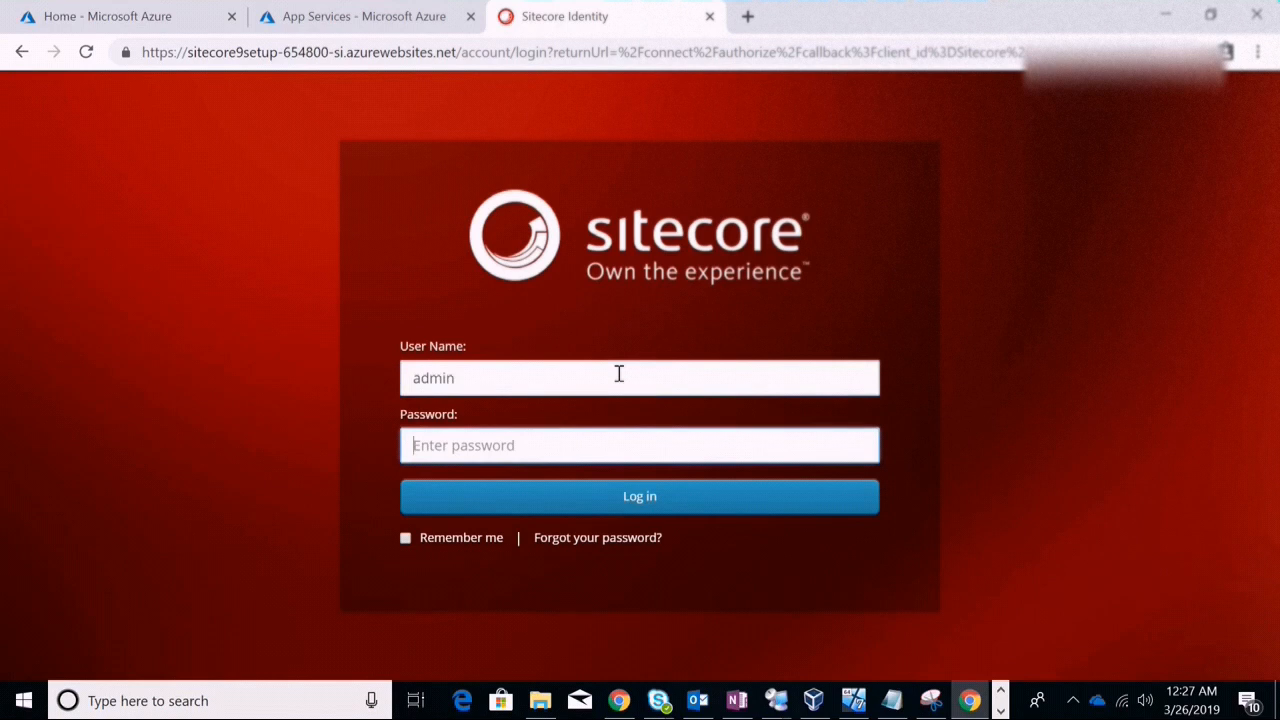
text(b)
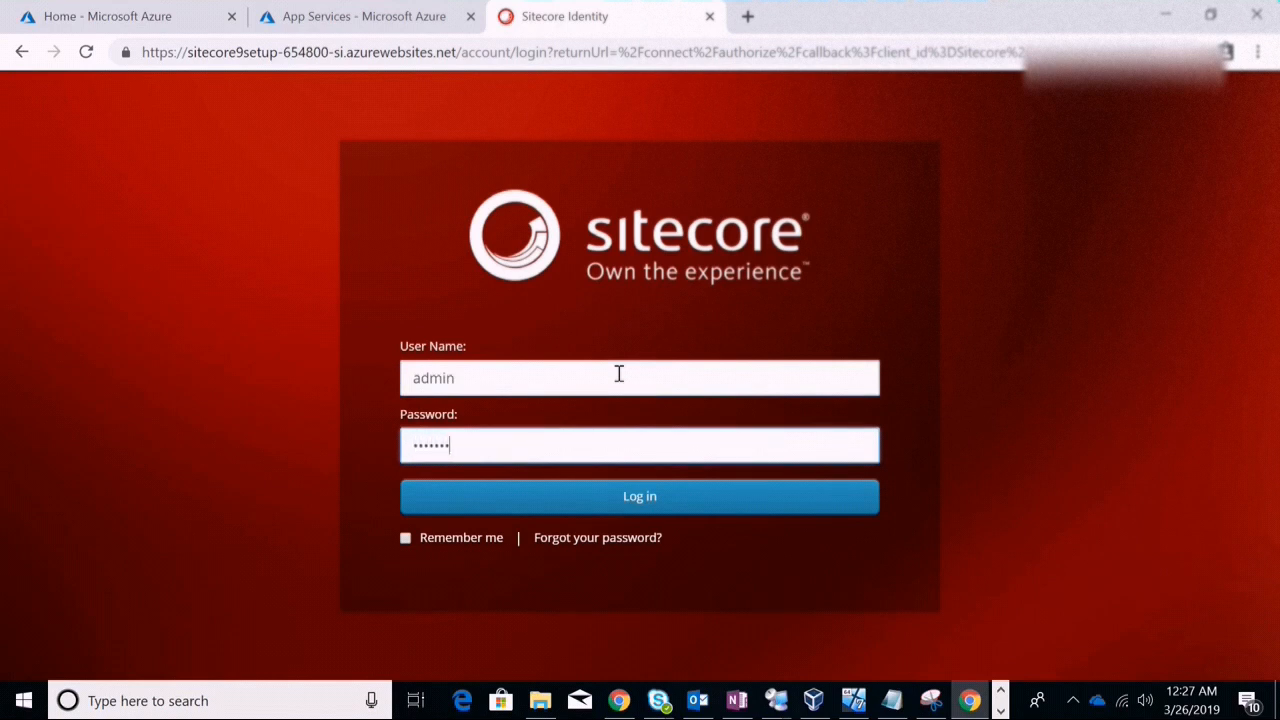
key(Return)
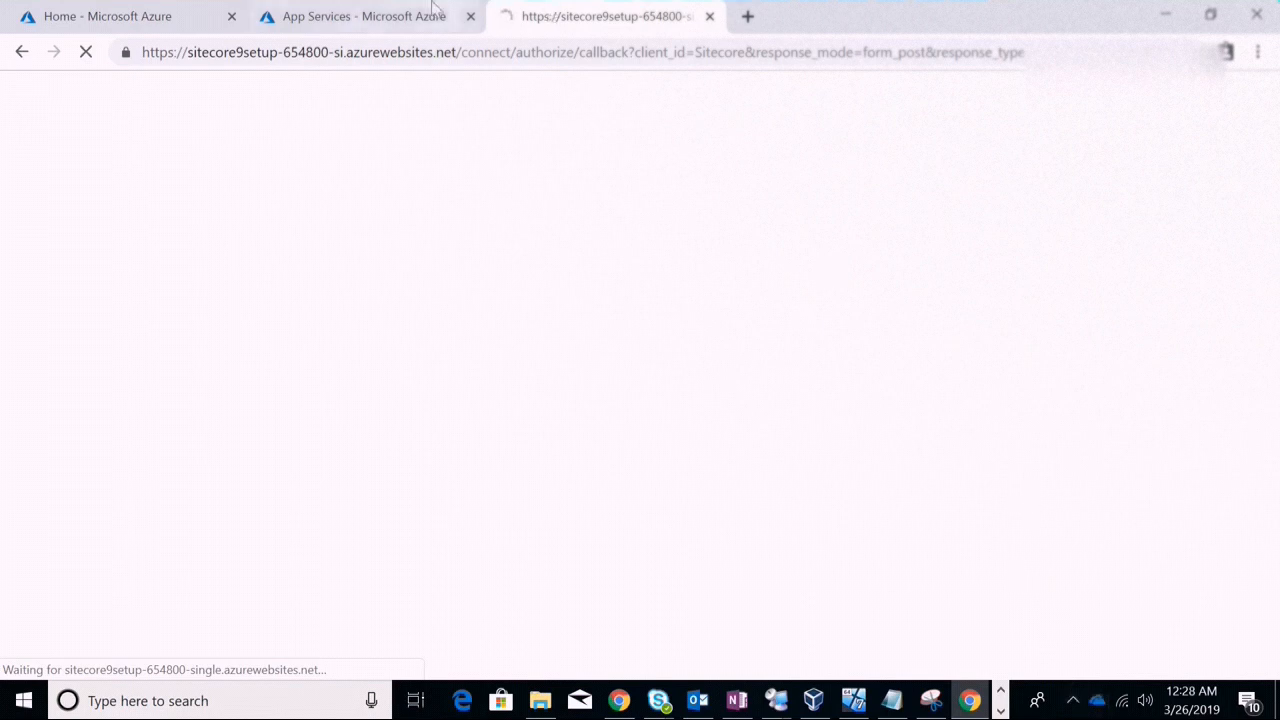
Switch between the Azure portal tab and the still-loading Sitecore tab to check its progress
click(395, 12)
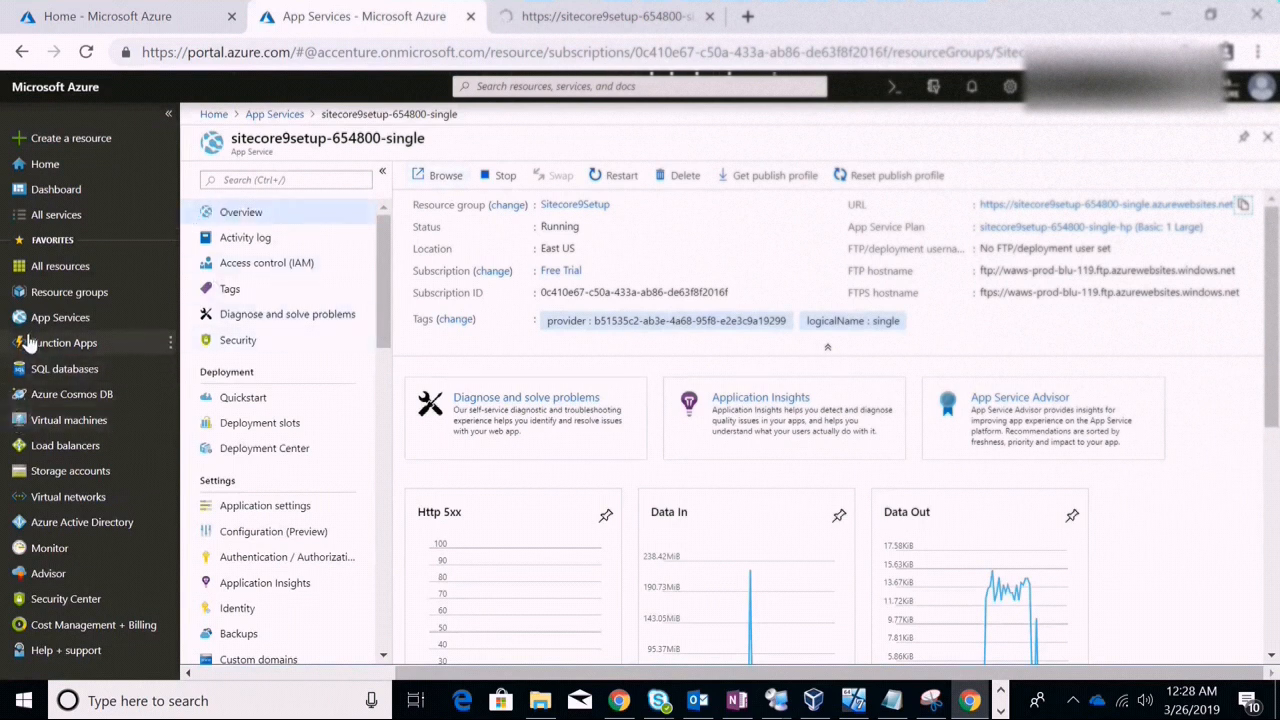
click(600, 14)
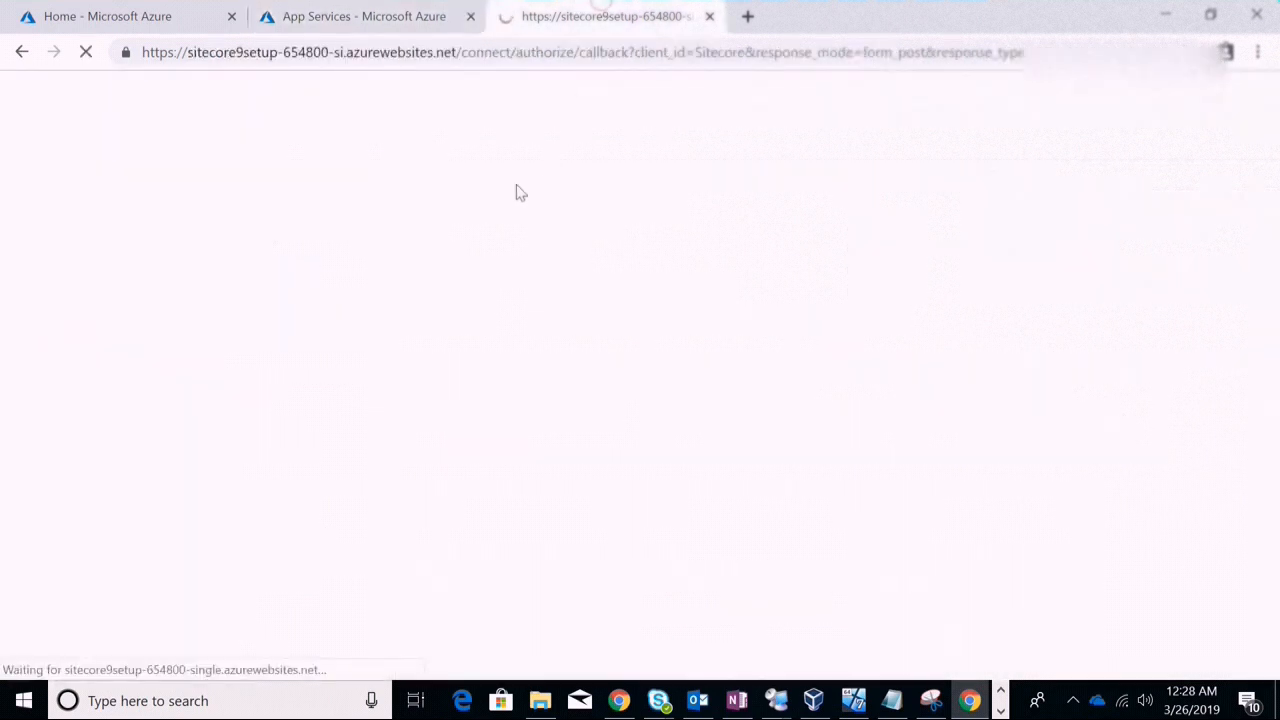
click(366, 22)
click(600, 16)
click(366, 16)
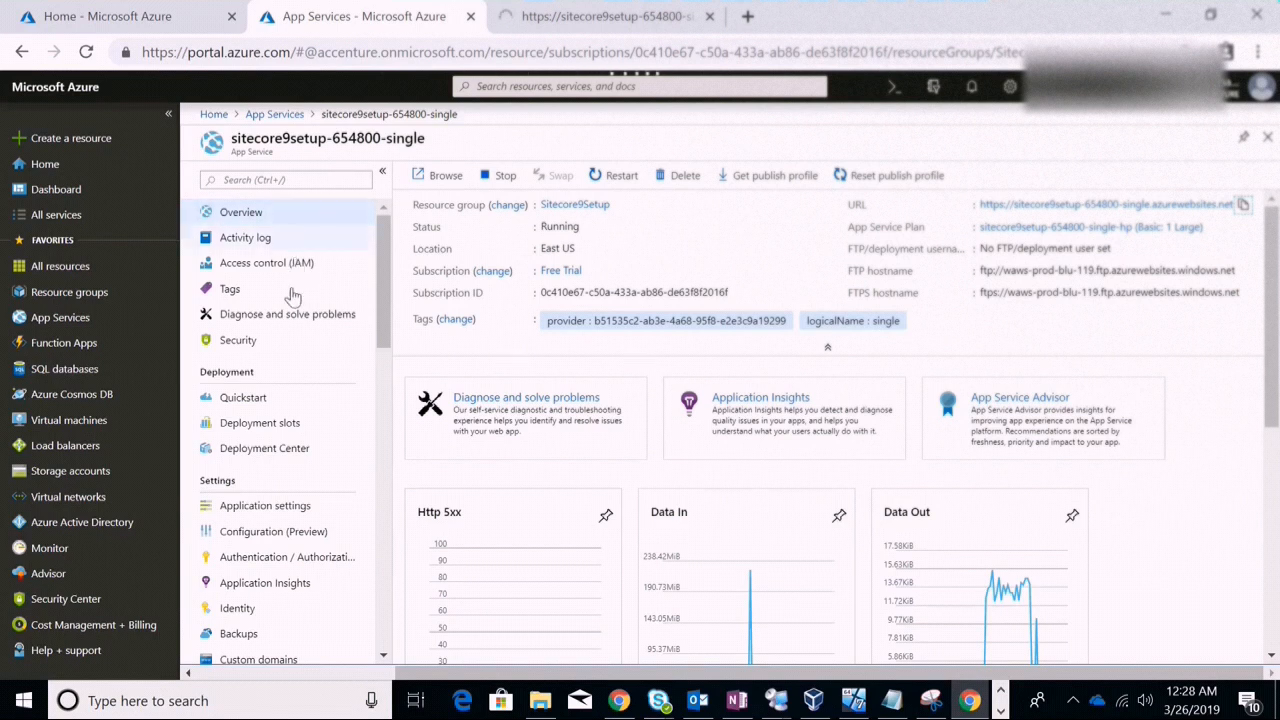
Open the sitecore9setup-654800-xc-single App Service overview, then return to the loaded Sitecore Launchpad
click(58, 320)
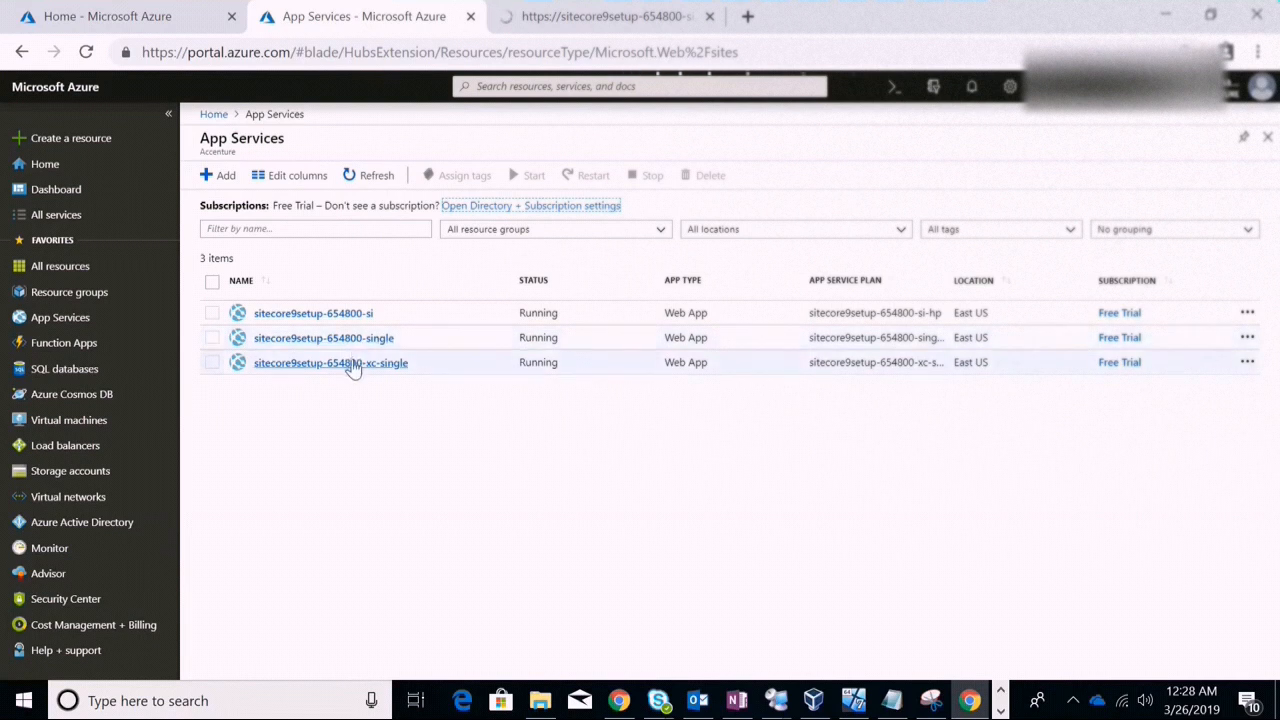
click(350, 366)
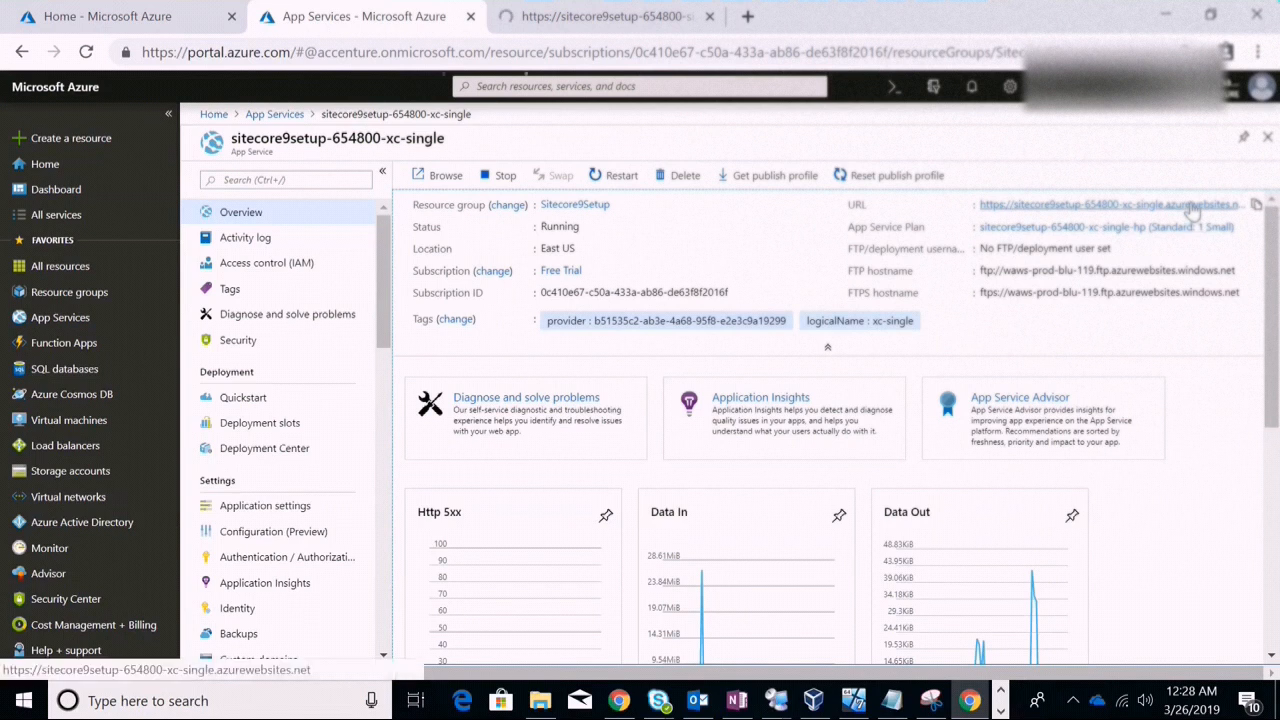
click(616, 14)
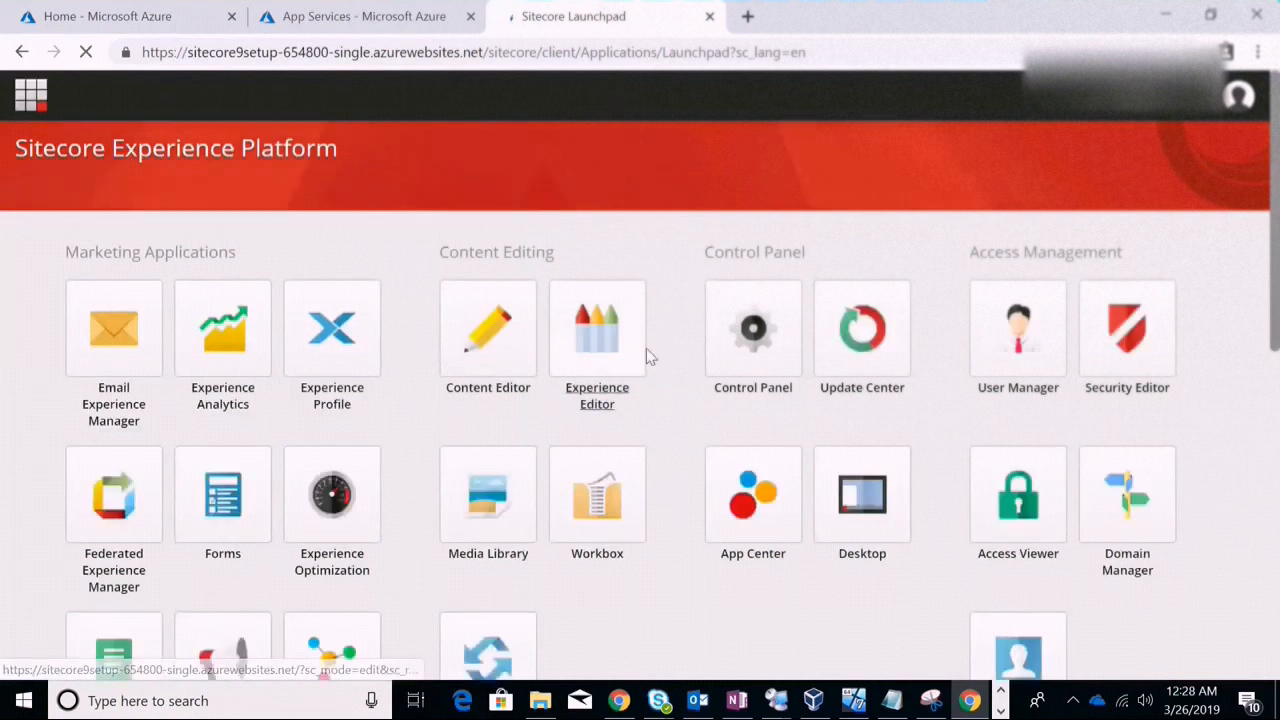
Start loading the Content Editor from the Launchpad and zoom the page out to 80%
click(495, 364)
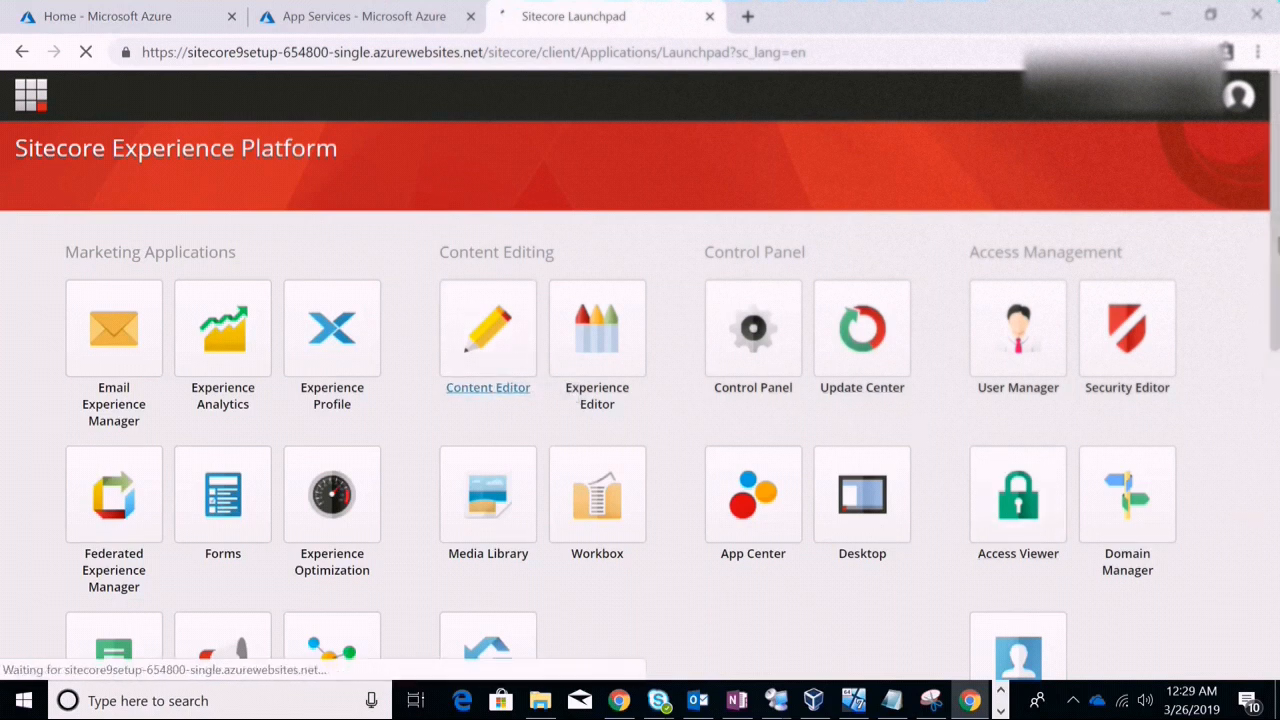
scroll(1272, 314, down, 3)
drag(1272, 316, 1248, 225)
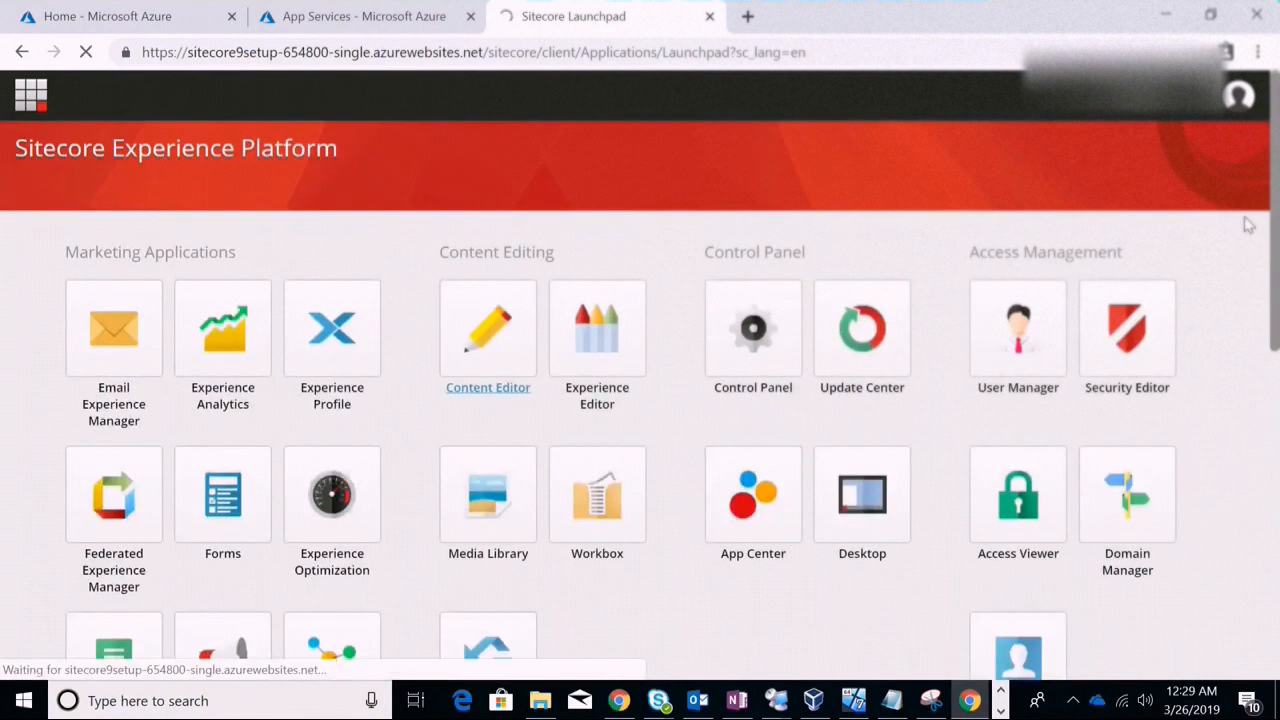
key(ctrl+minus)
key(ctrl+minus)
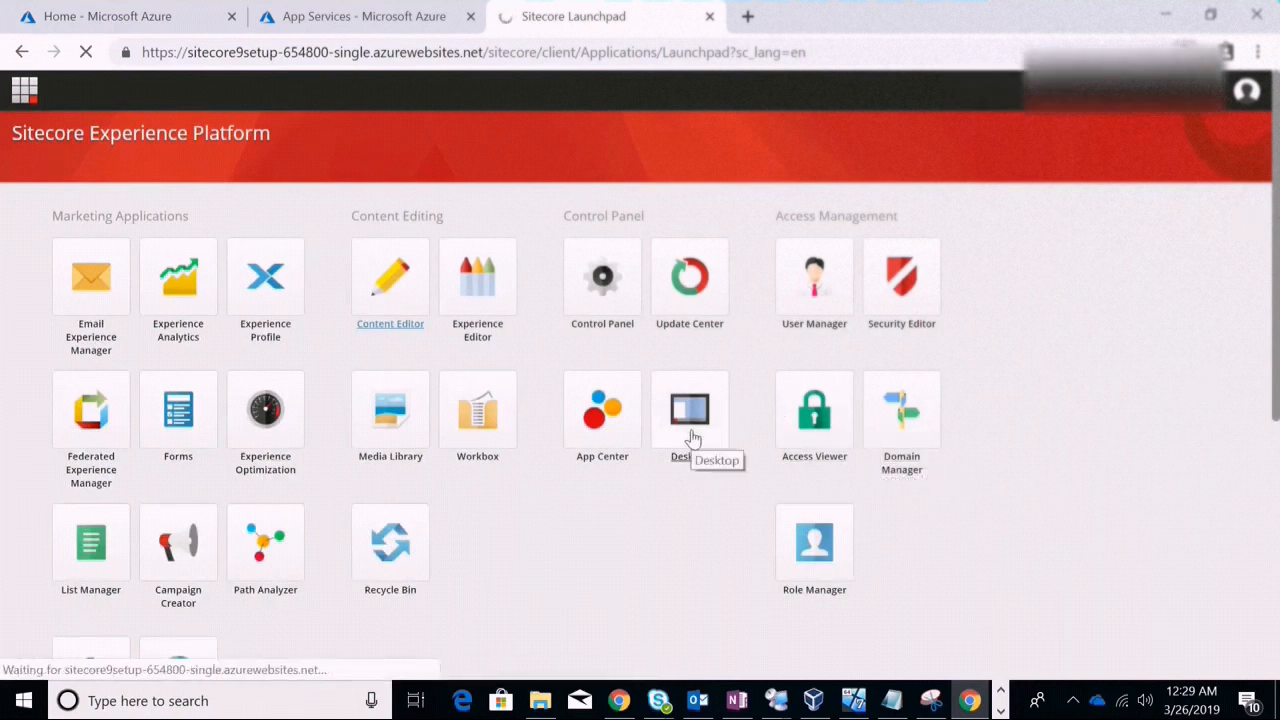
Duplicate the Launchpad tab and start the Sitecore Desktop from the duplicate
right_click(638, 24)
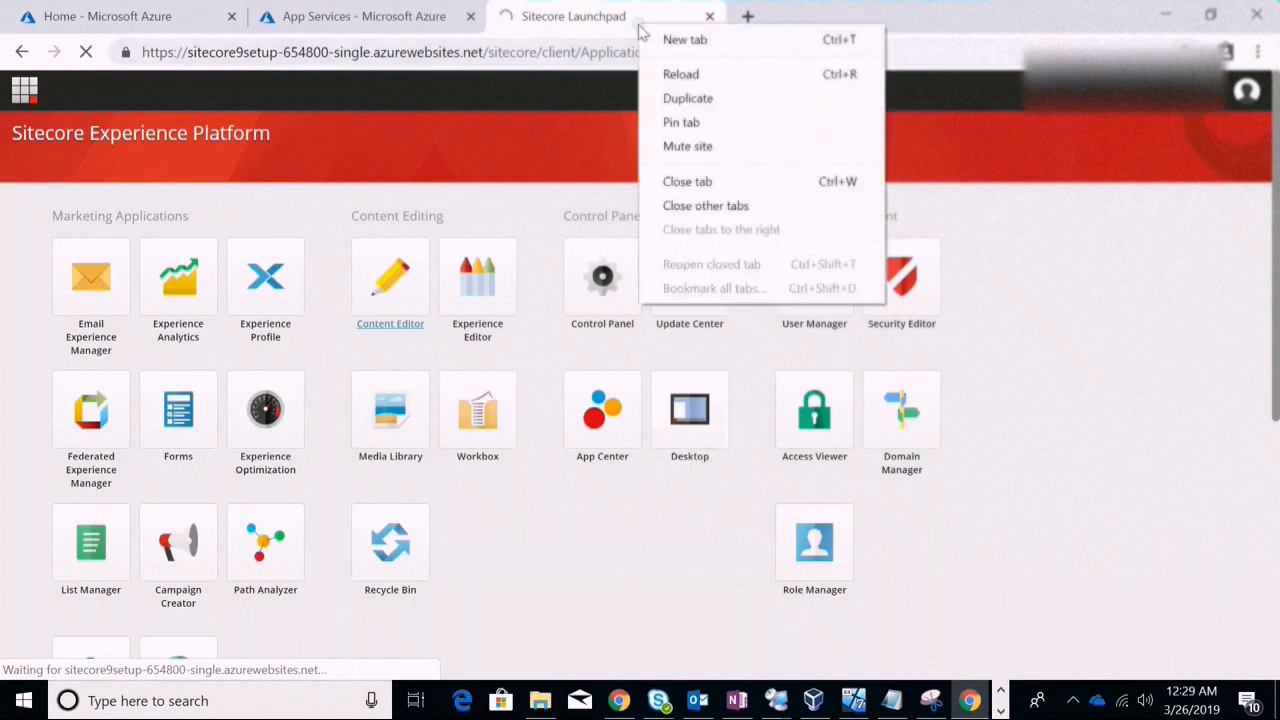
click(686, 100)
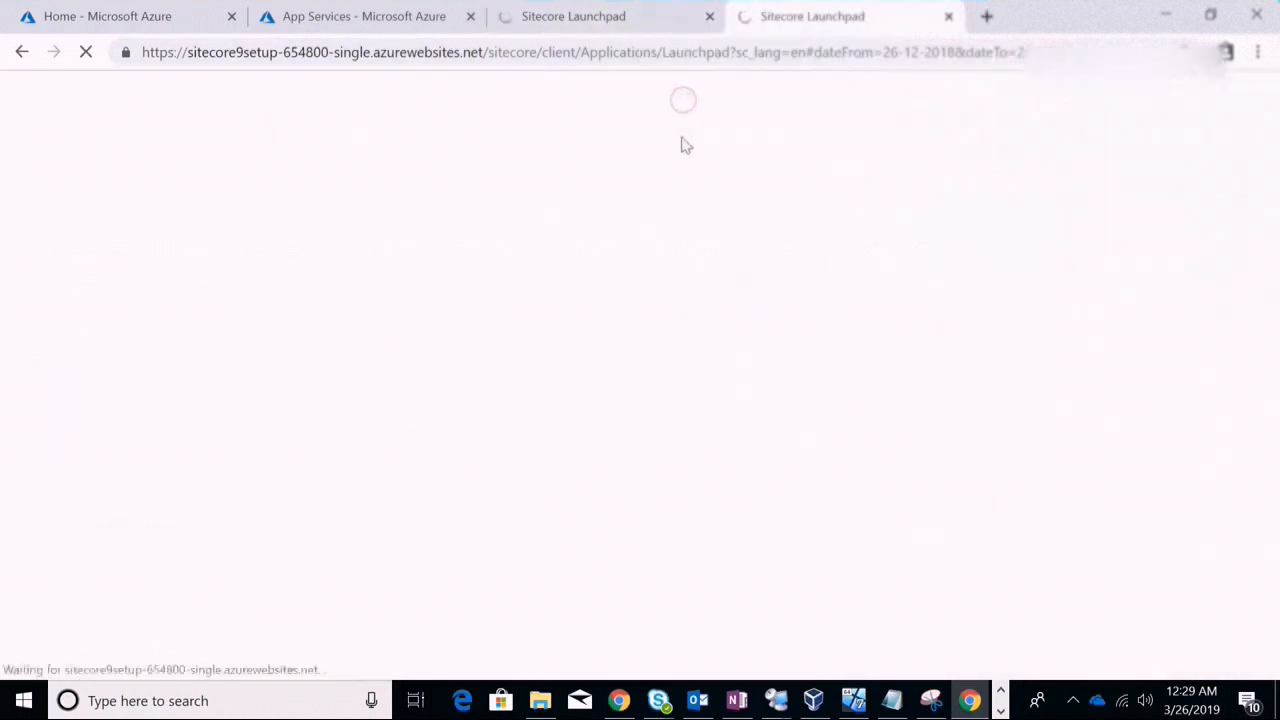
click(578, 12)
click(811, 12)
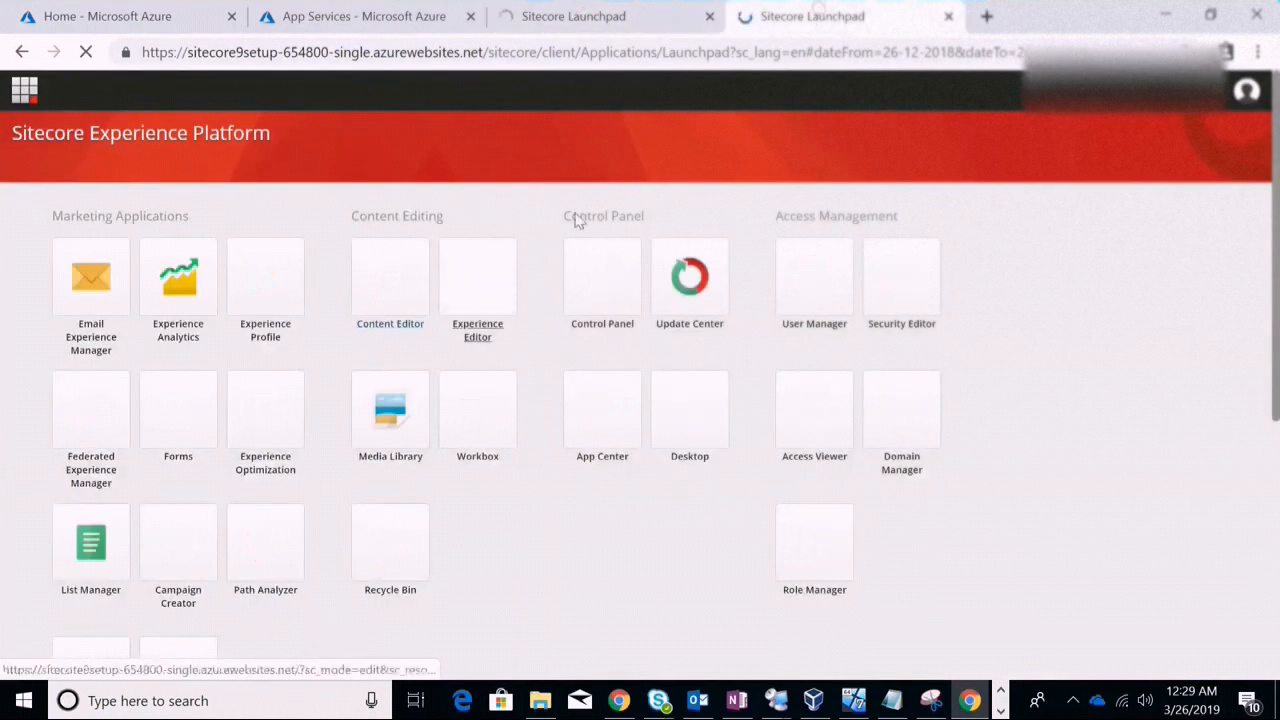
click(693, 460)
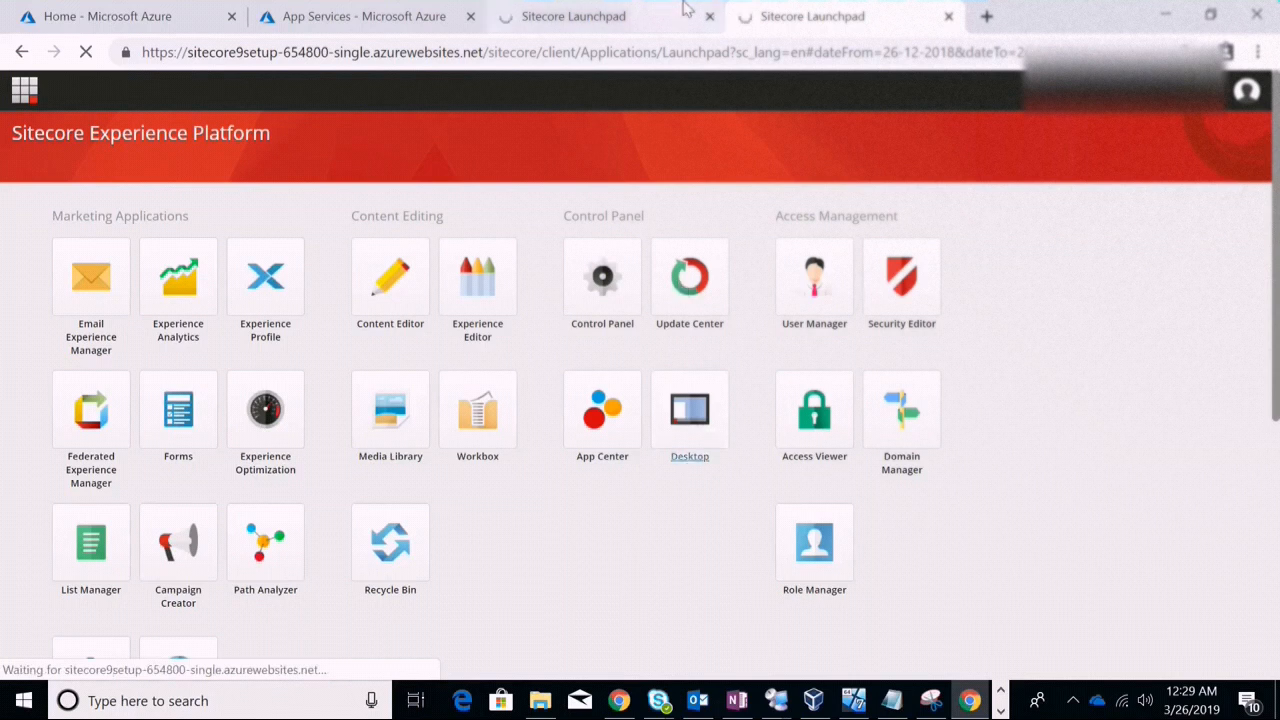
Switch between the Content Editor and Desktop tabs, then select the Content Editor page address
click(598, 12)
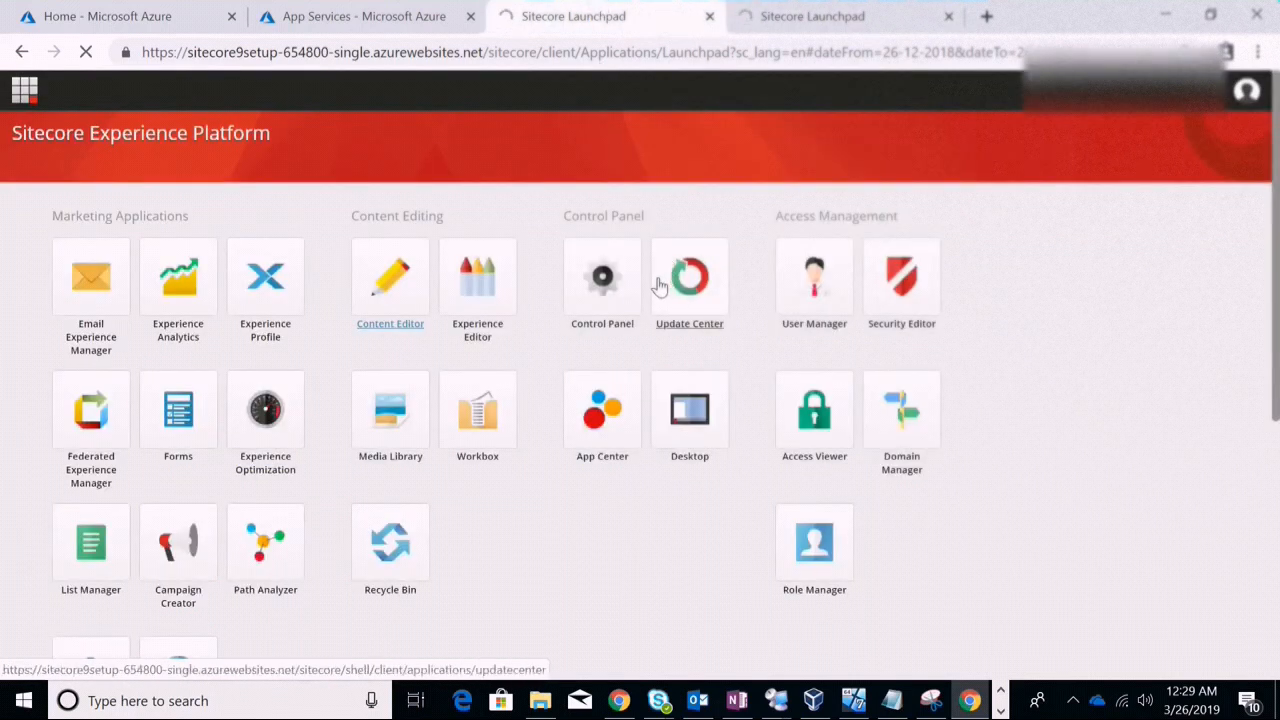
click(821, 10)
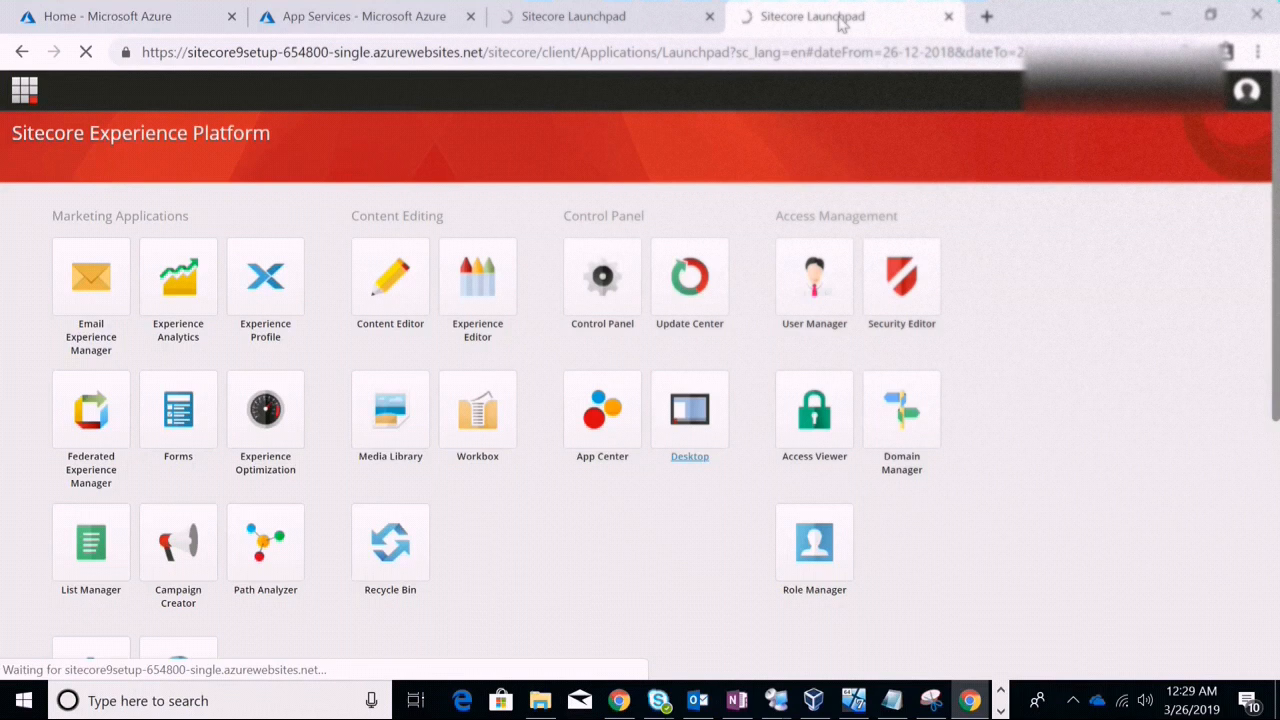
click(630, 16)
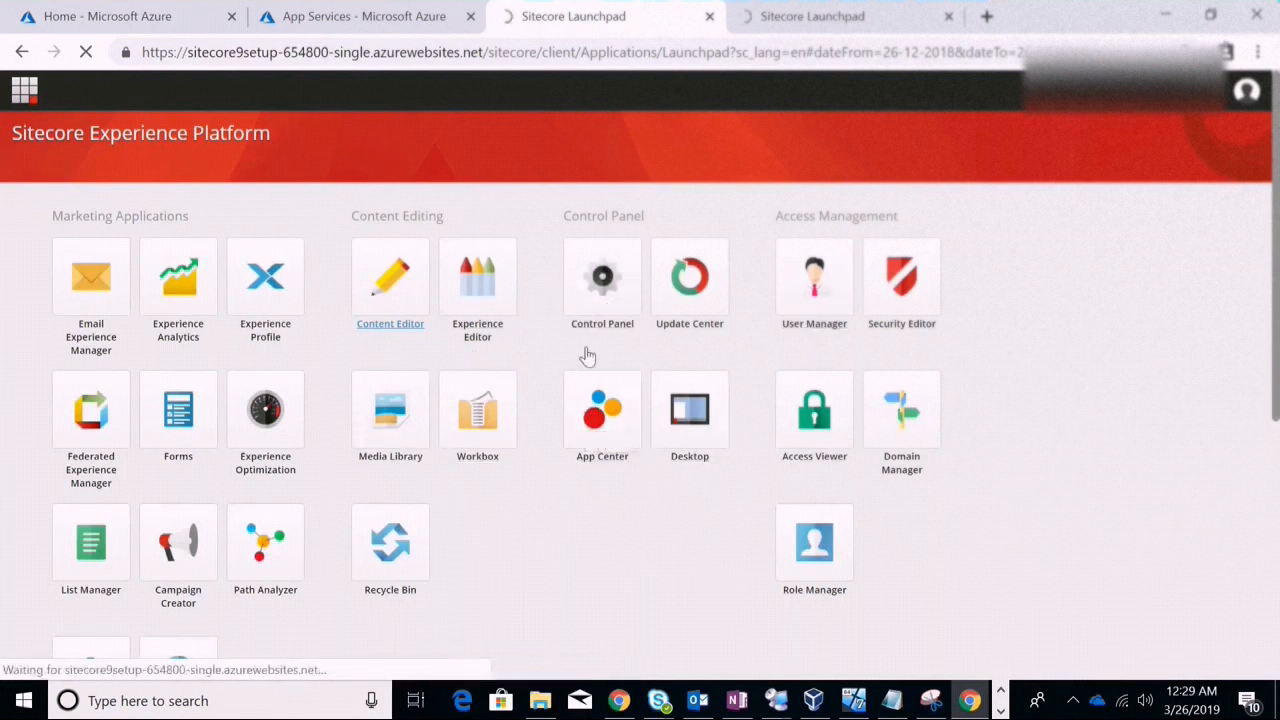
click(176, 52)
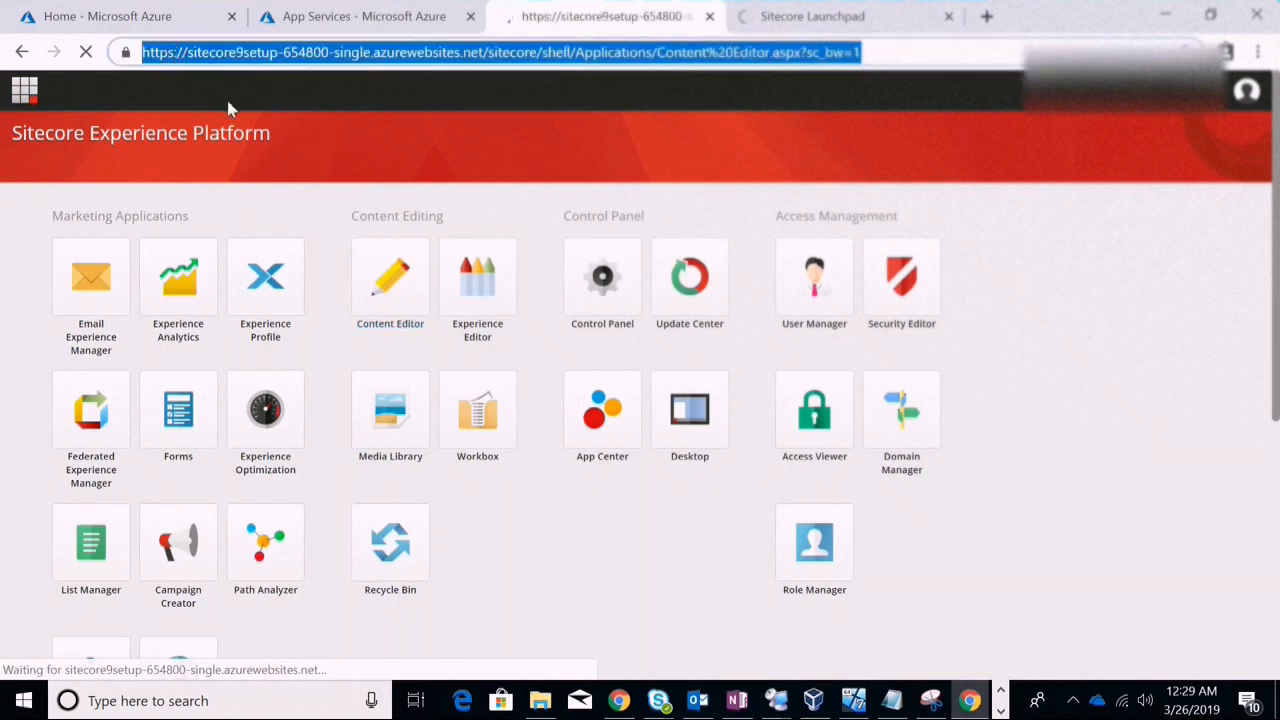
Highlight the https part of the site address, then expand the System node in the content tree
click(173, 54)
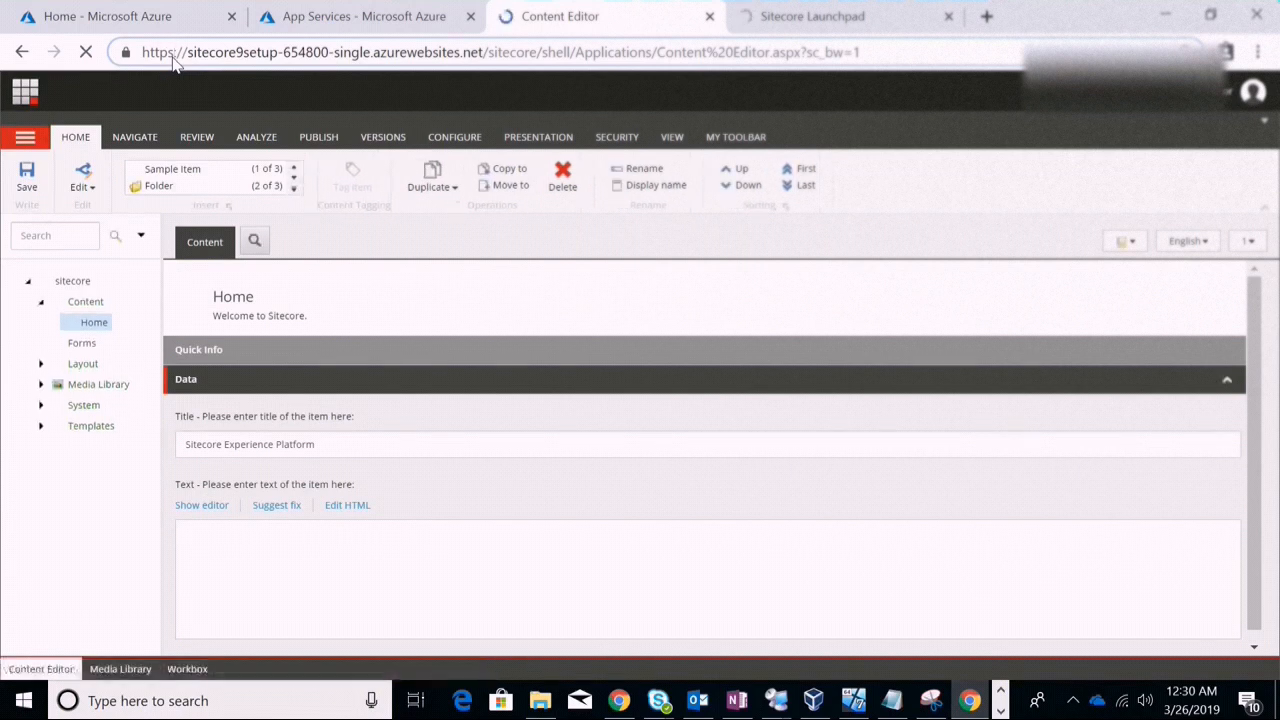
drag(173, 52, 140, 56)
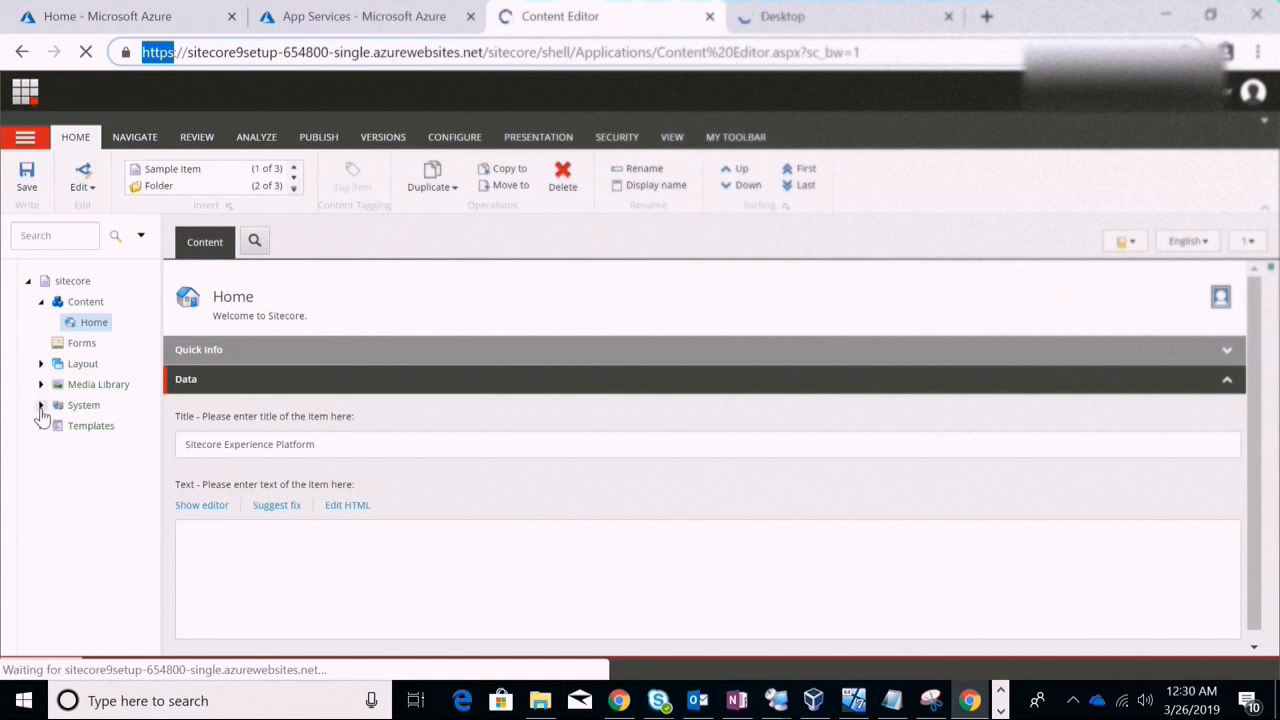
click(41, 405)
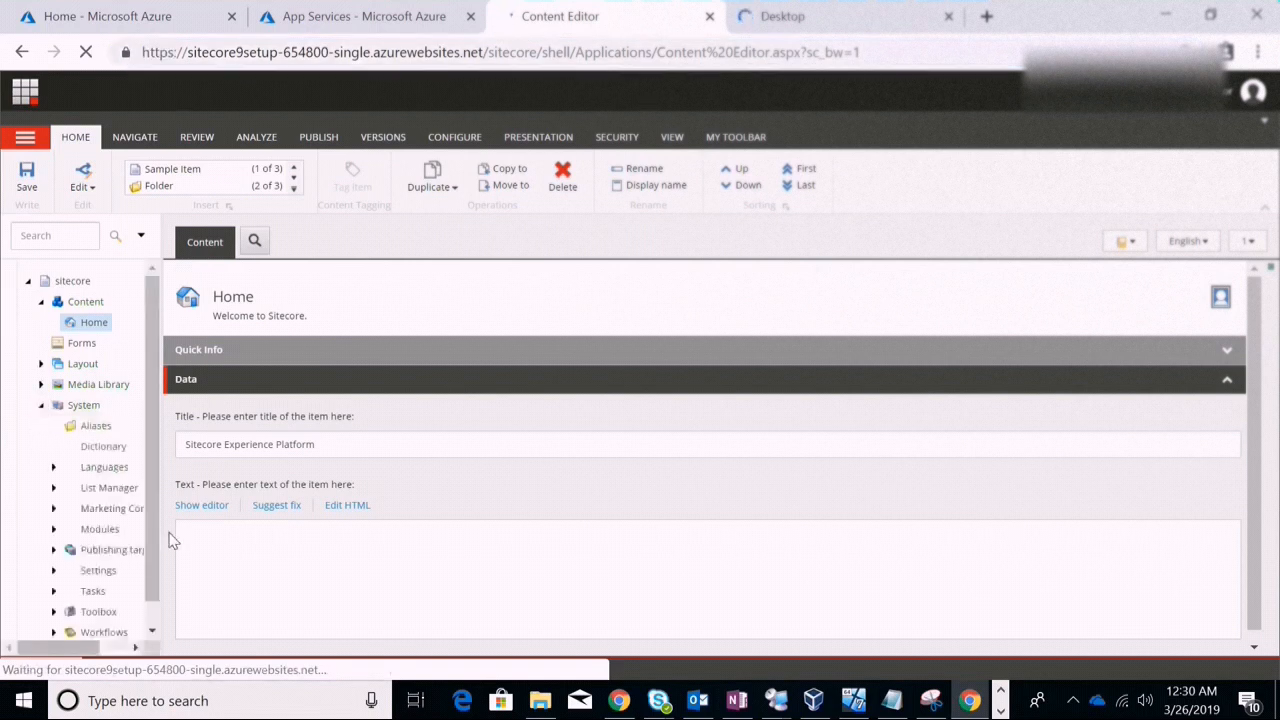
drag(155, 439, 147, 498)
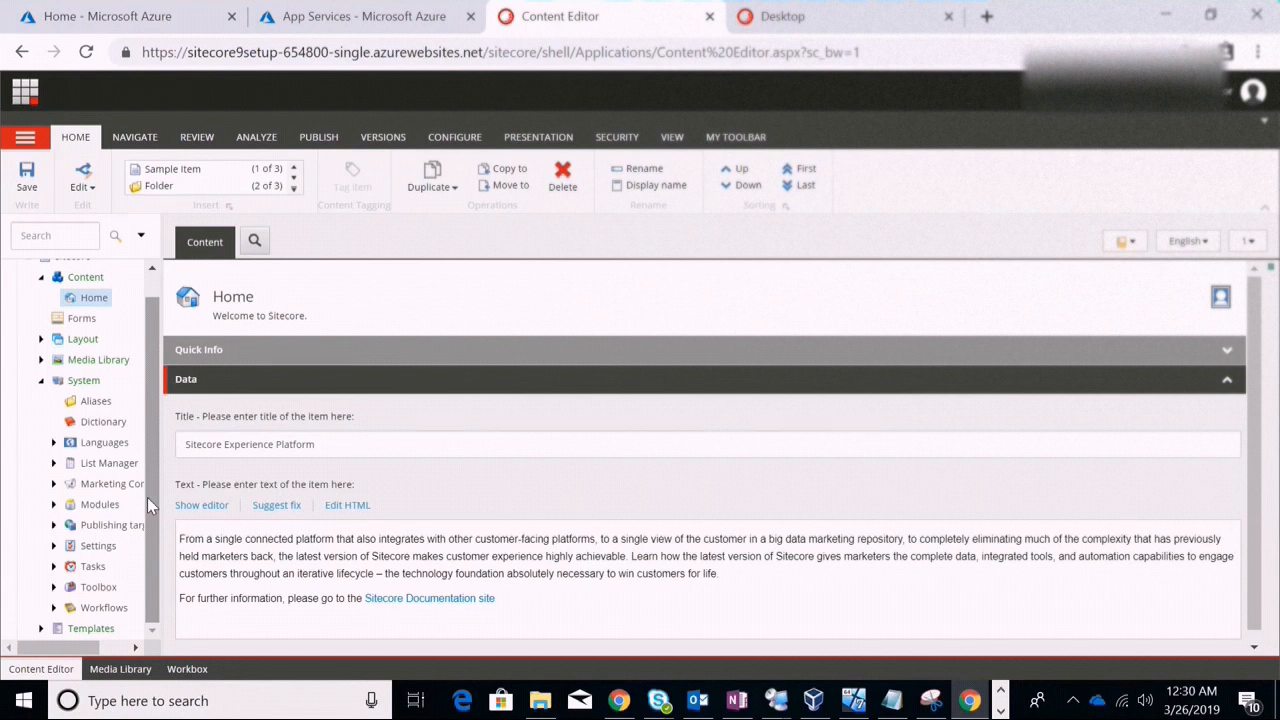
Switch the Sitecore Desktop database from master to core, then to web
click(776, 20)
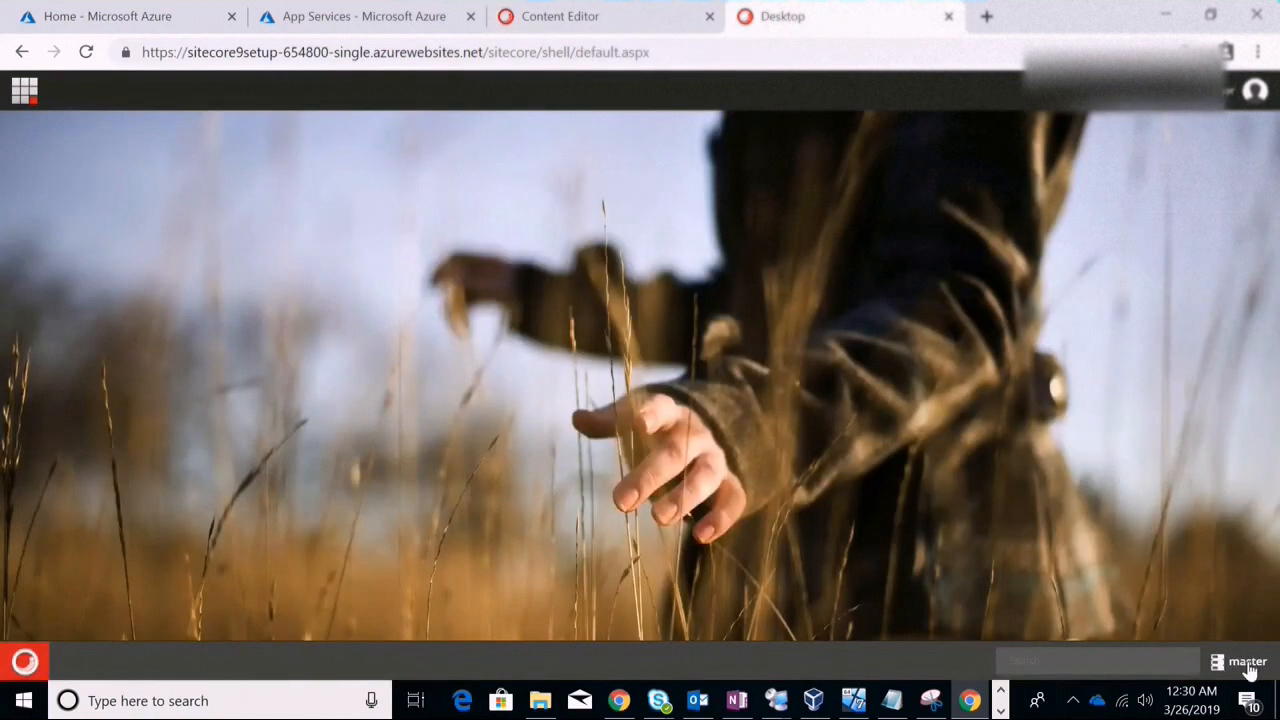
click(1248, 665)
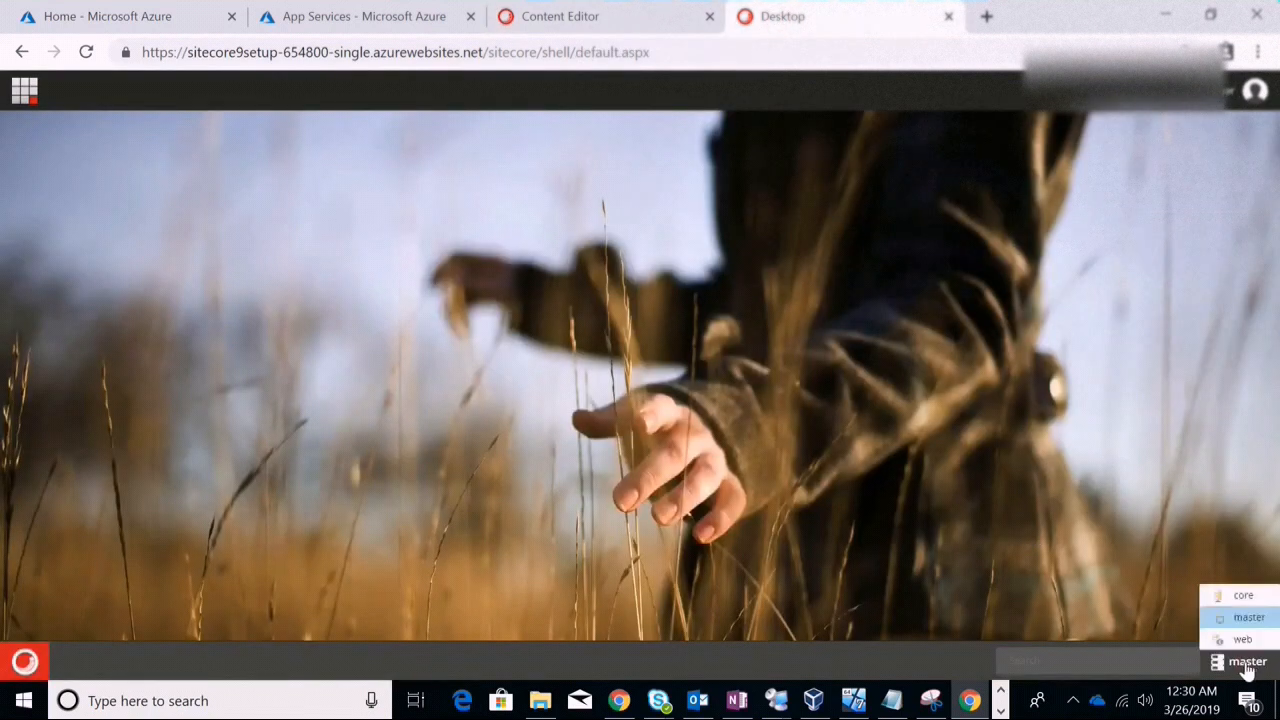
click(1241, 598)
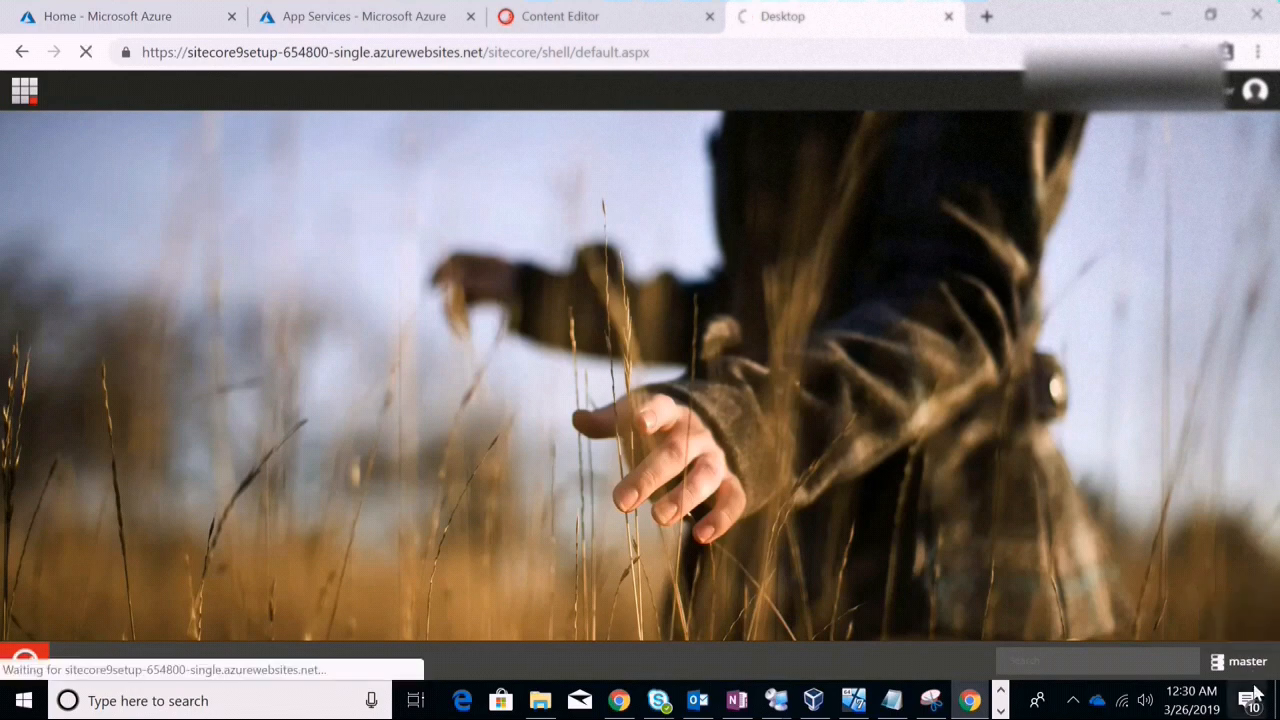
click(1248, 665)
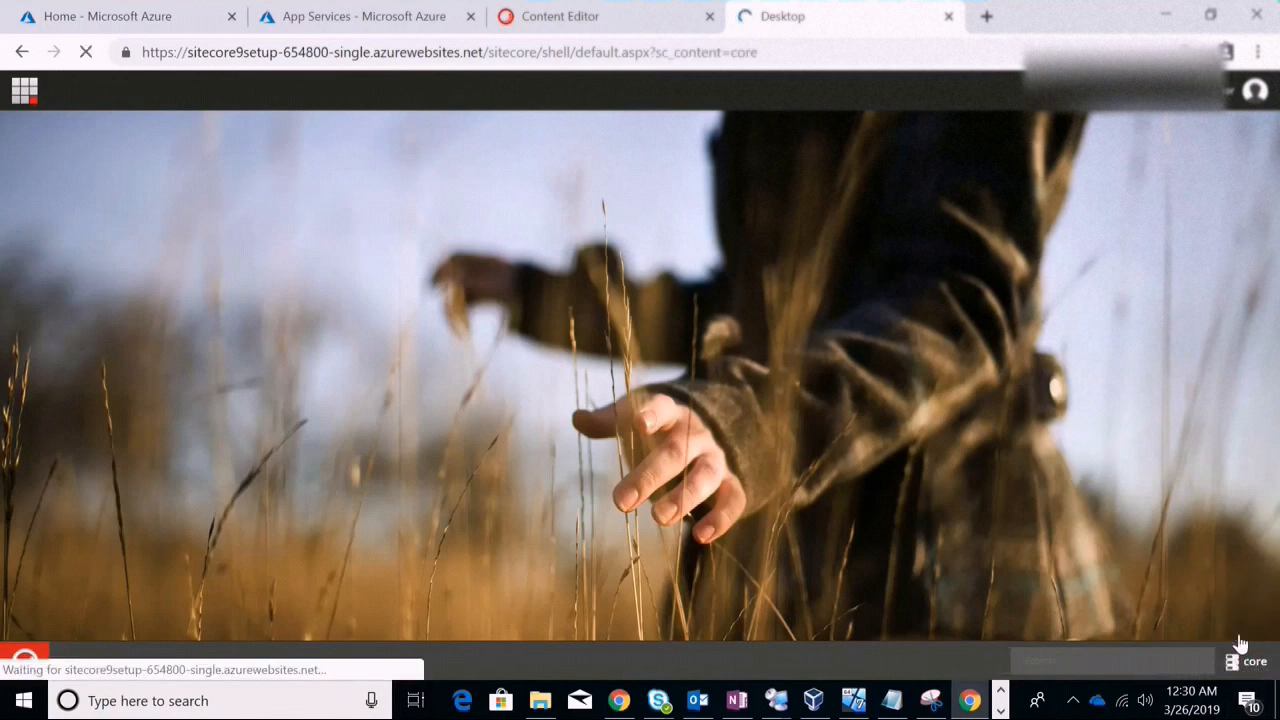
click(648, 463)
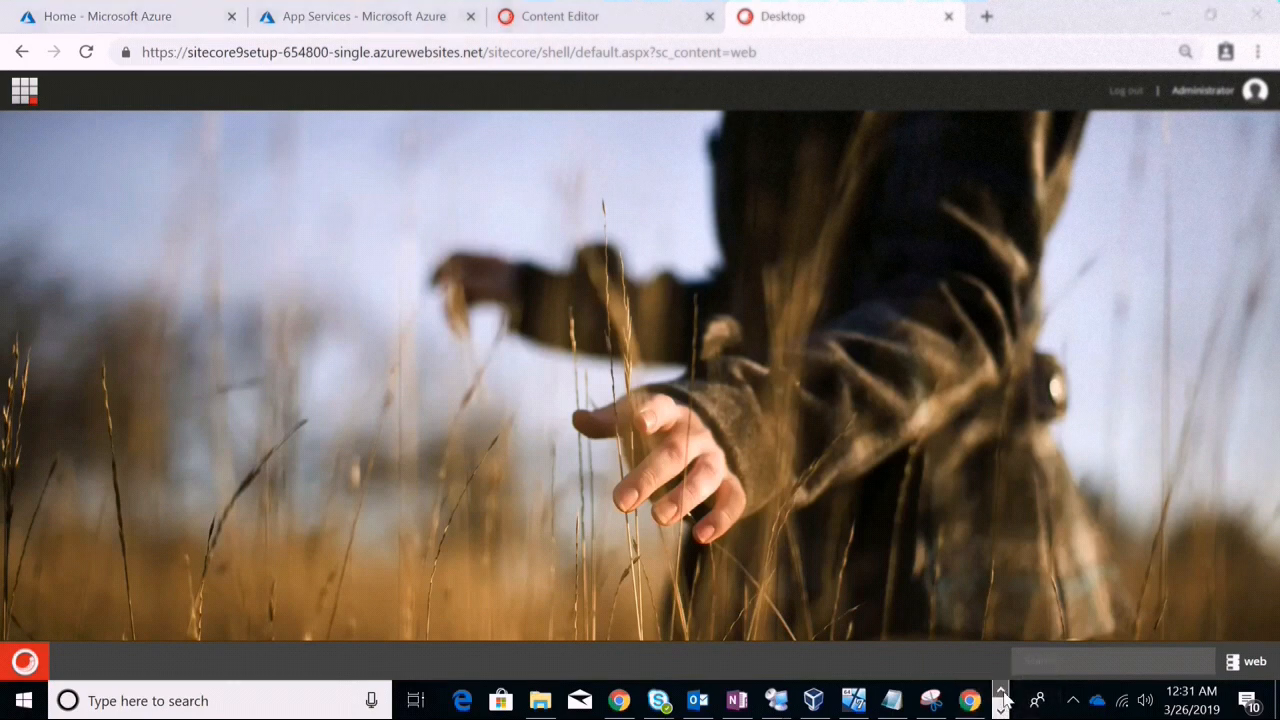
Expand the hidden system tray icons on the Windows taskbar and choose an item from them
click(1000, 711)
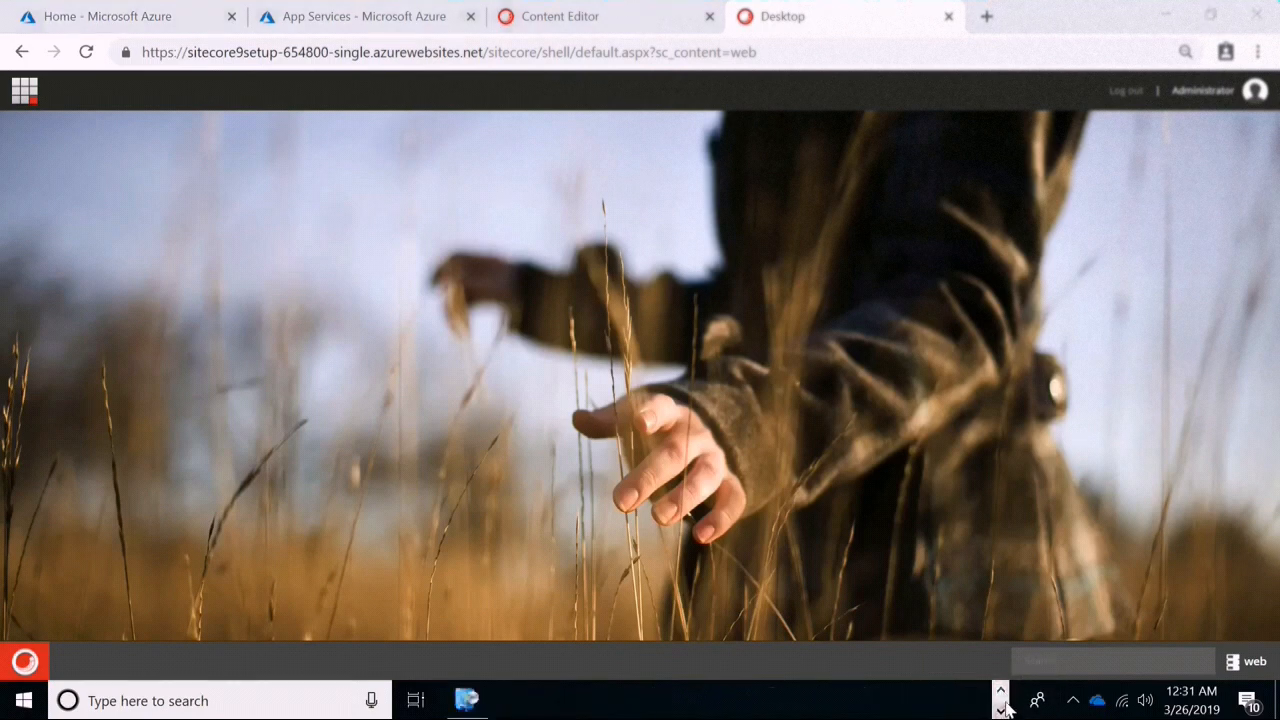
click(1072, 702)
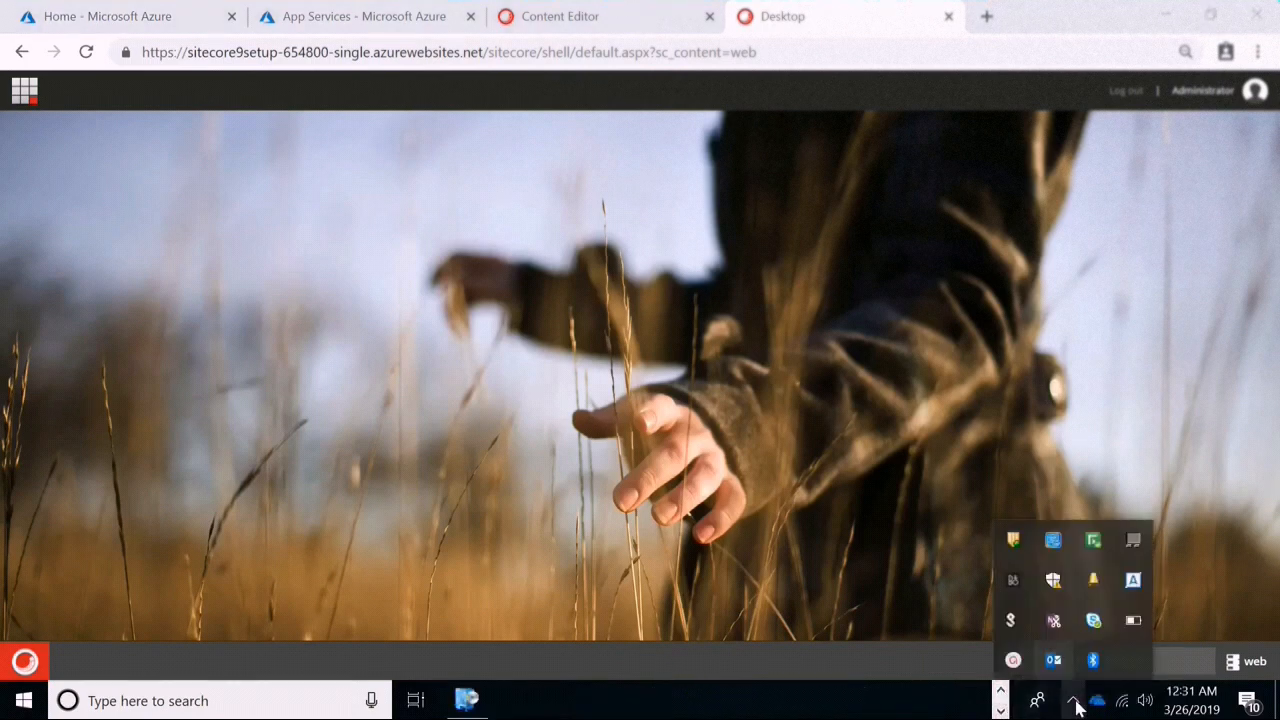
click(1012, 660)
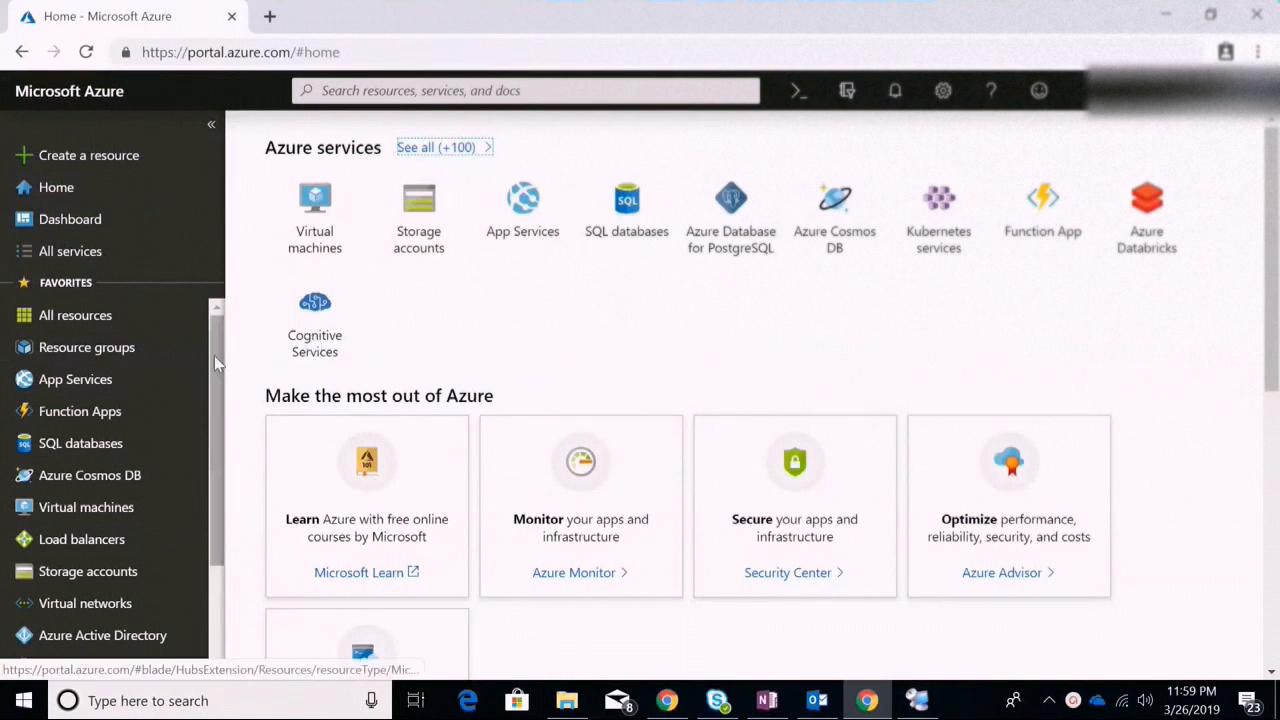
Show the App Services list with si, single and xc-single, all Running in East US
click(104, 391)
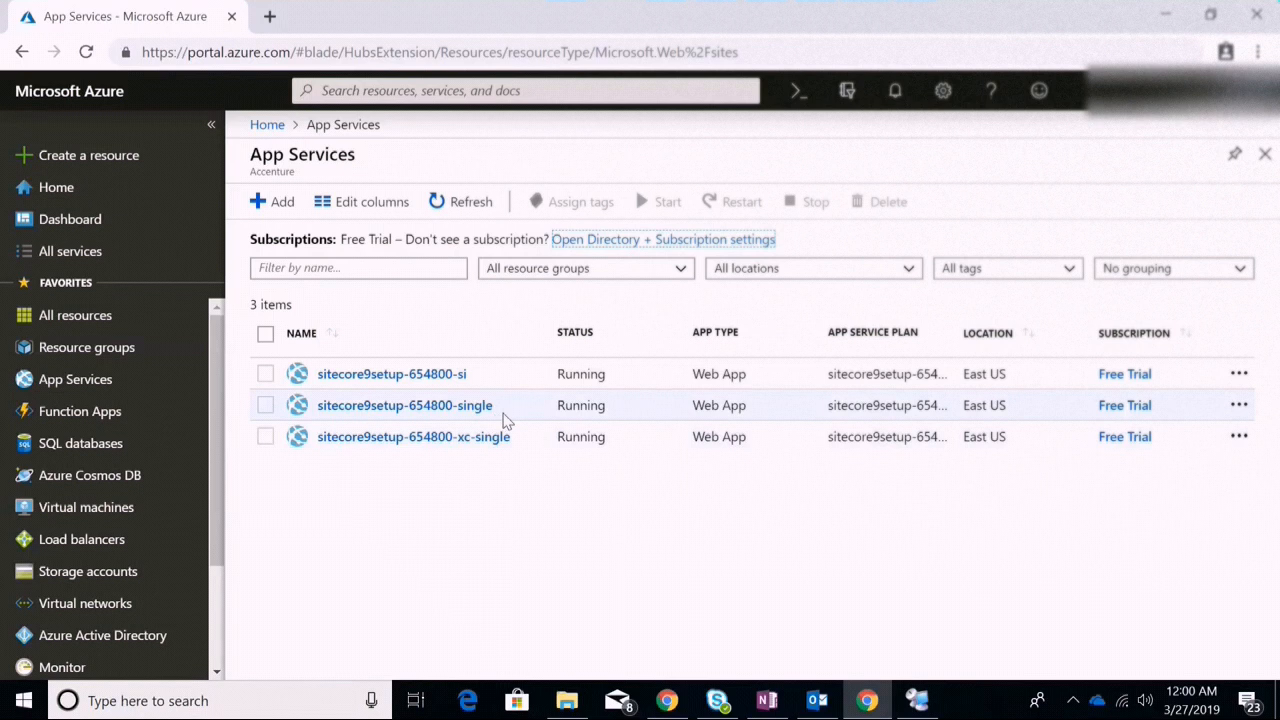
Open the sitecore9setup-654800-single App Service page from the list
click(418, 406)
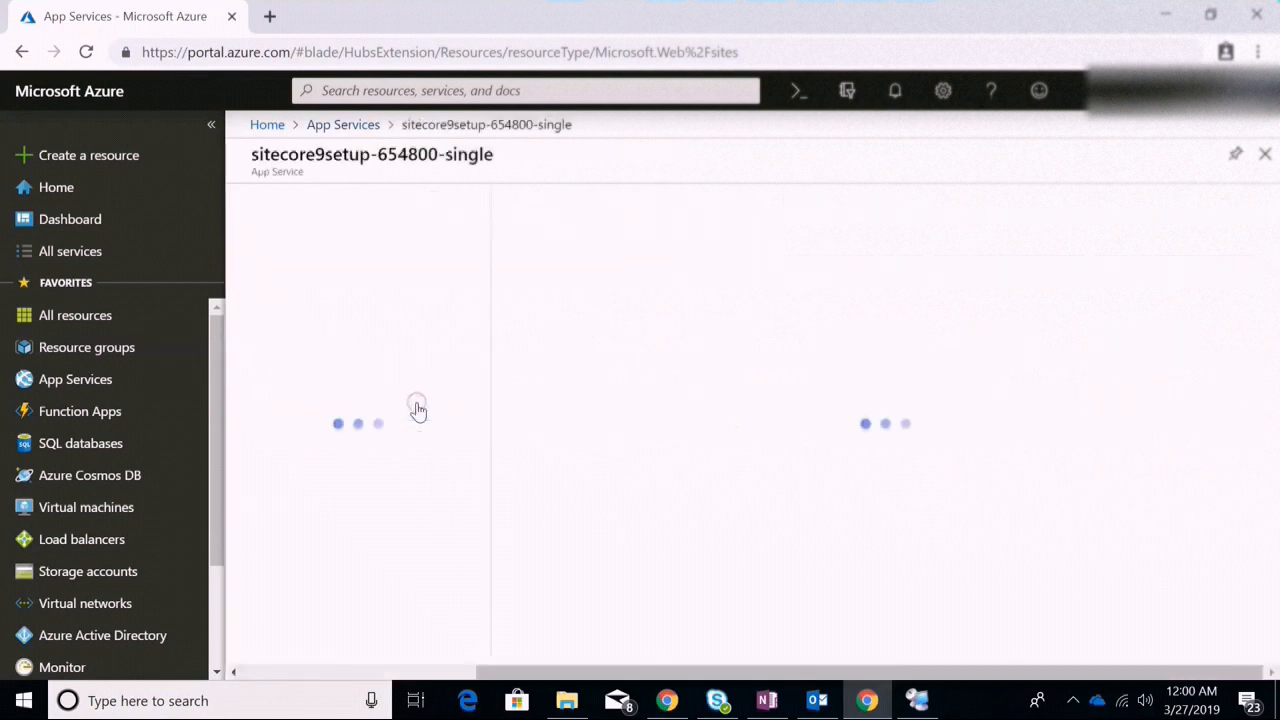
Check the app's FTP and FTPS hostnames on its Overview, then go to its Deployment Center
click(1076, 698)
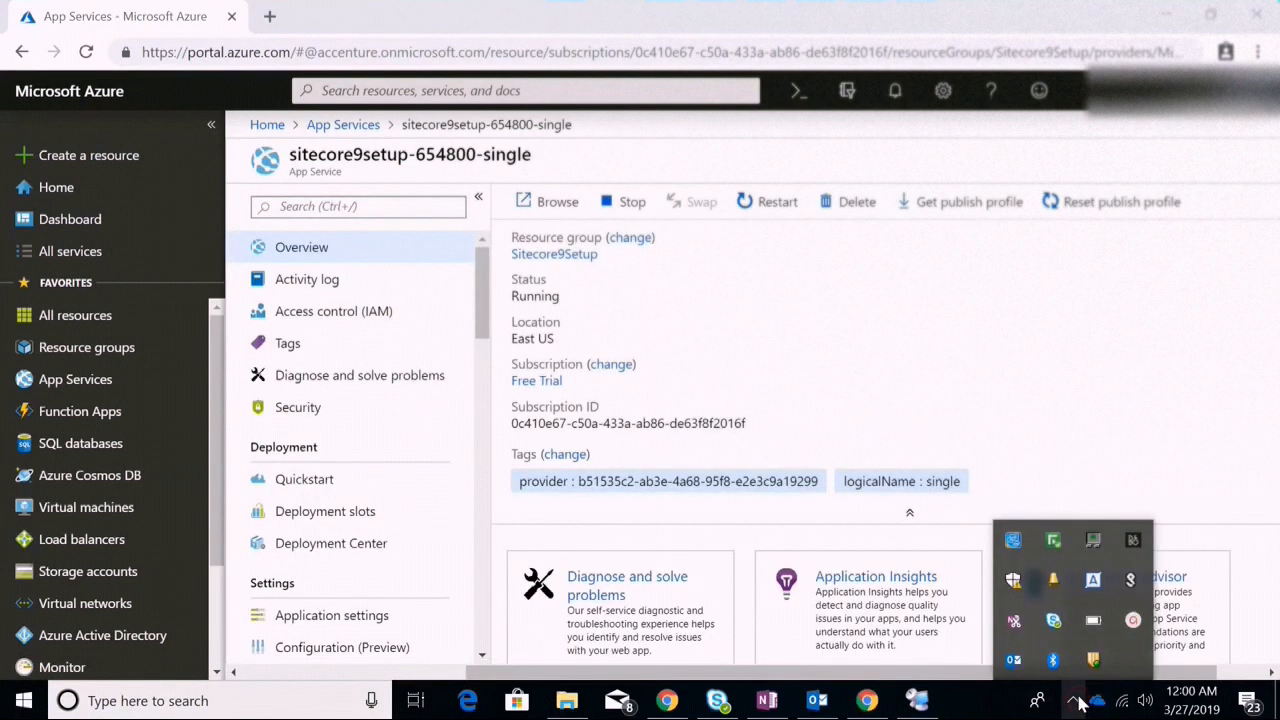
mouse_move(1128, 626)
click(1023, 376)
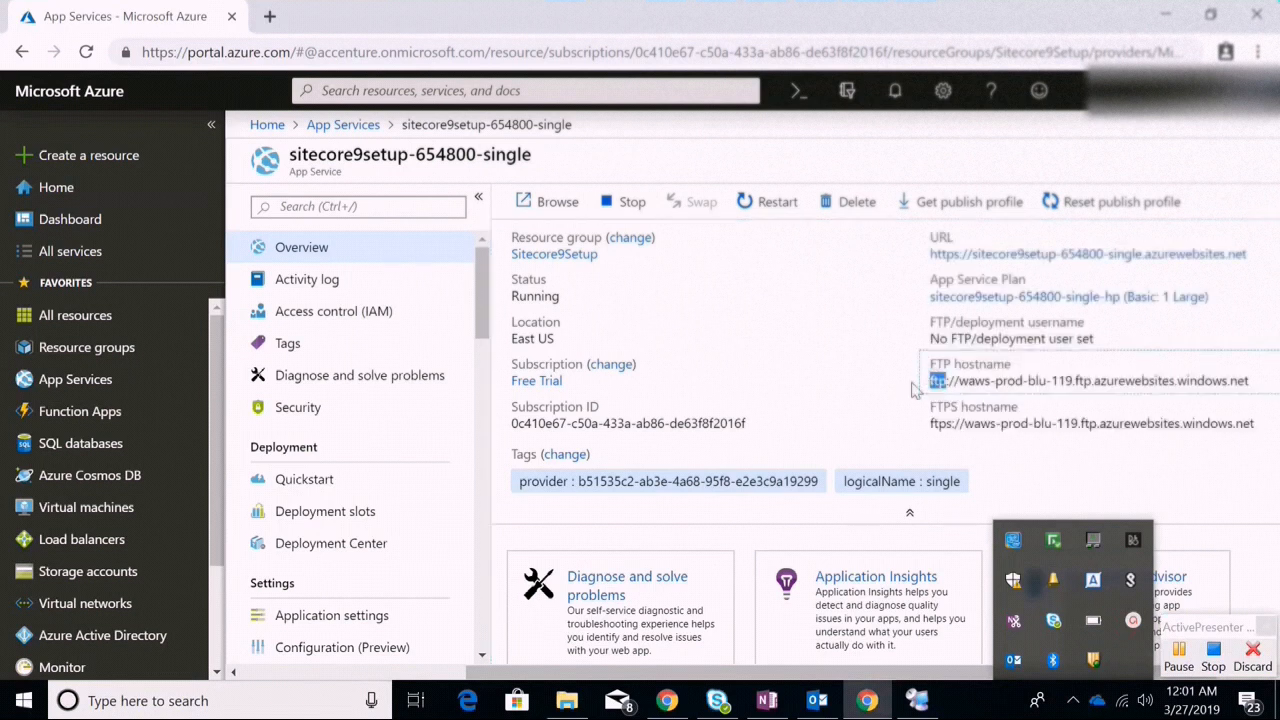
click(777, 374)
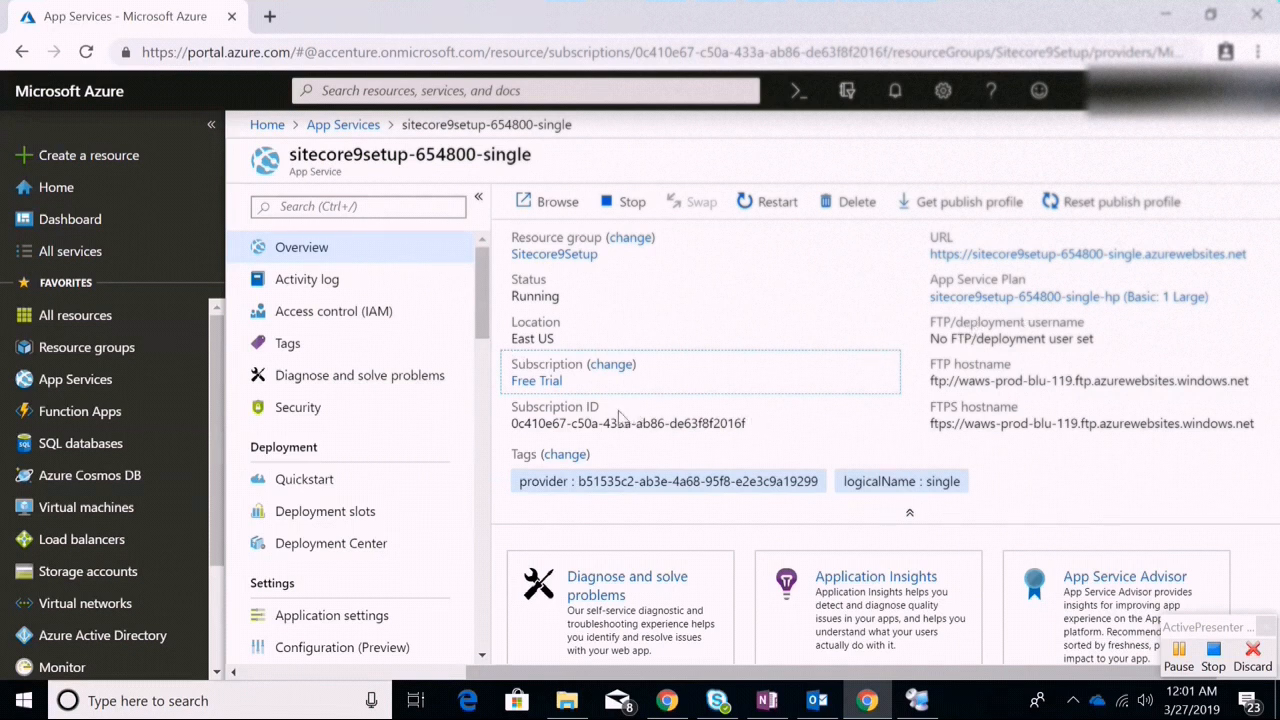
drag(477, 307, 477, 349)
click(313, 340)
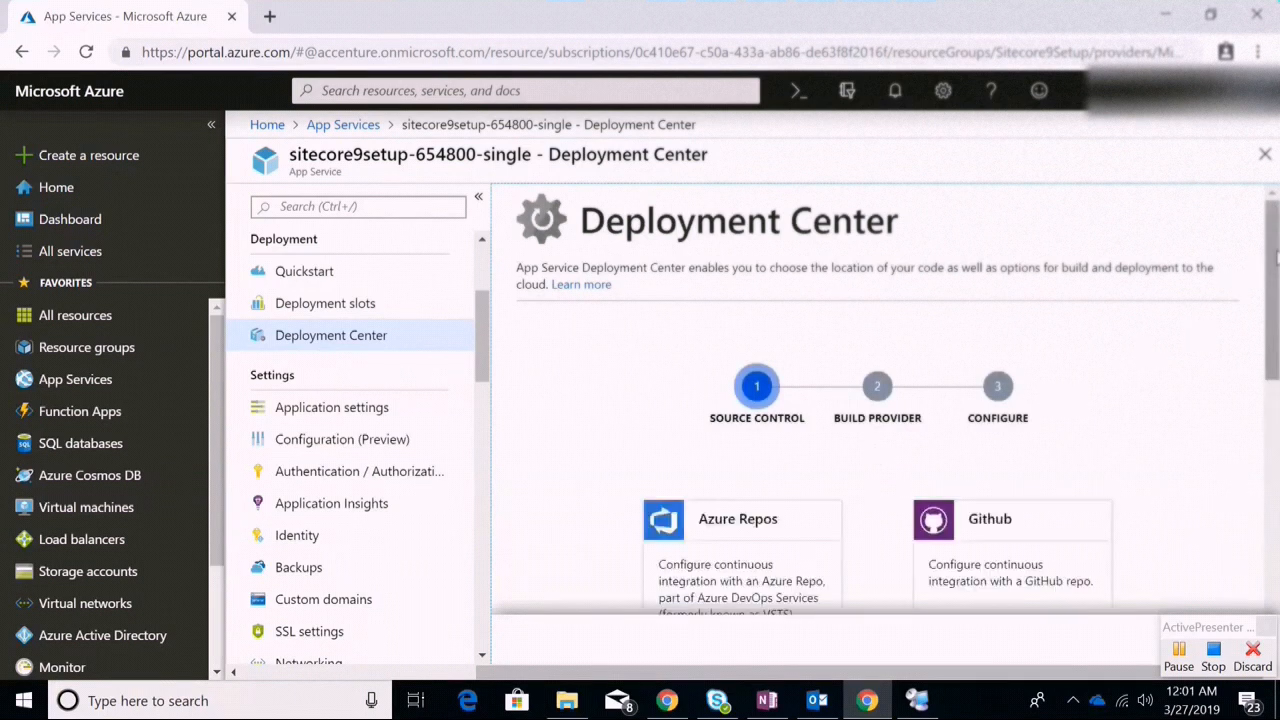
Pick the FTP card as the app's deployment source in Deployment Center
drag(1276, 258, 1203, 549)
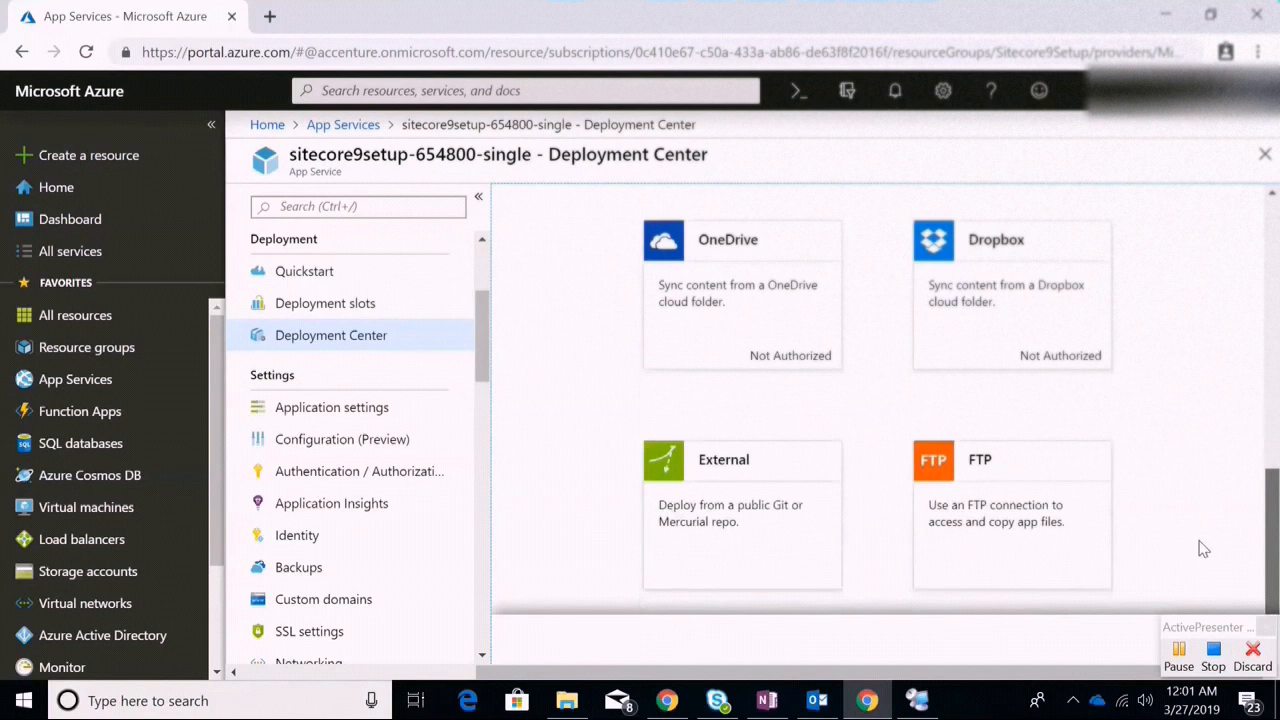
click(1029, 488)
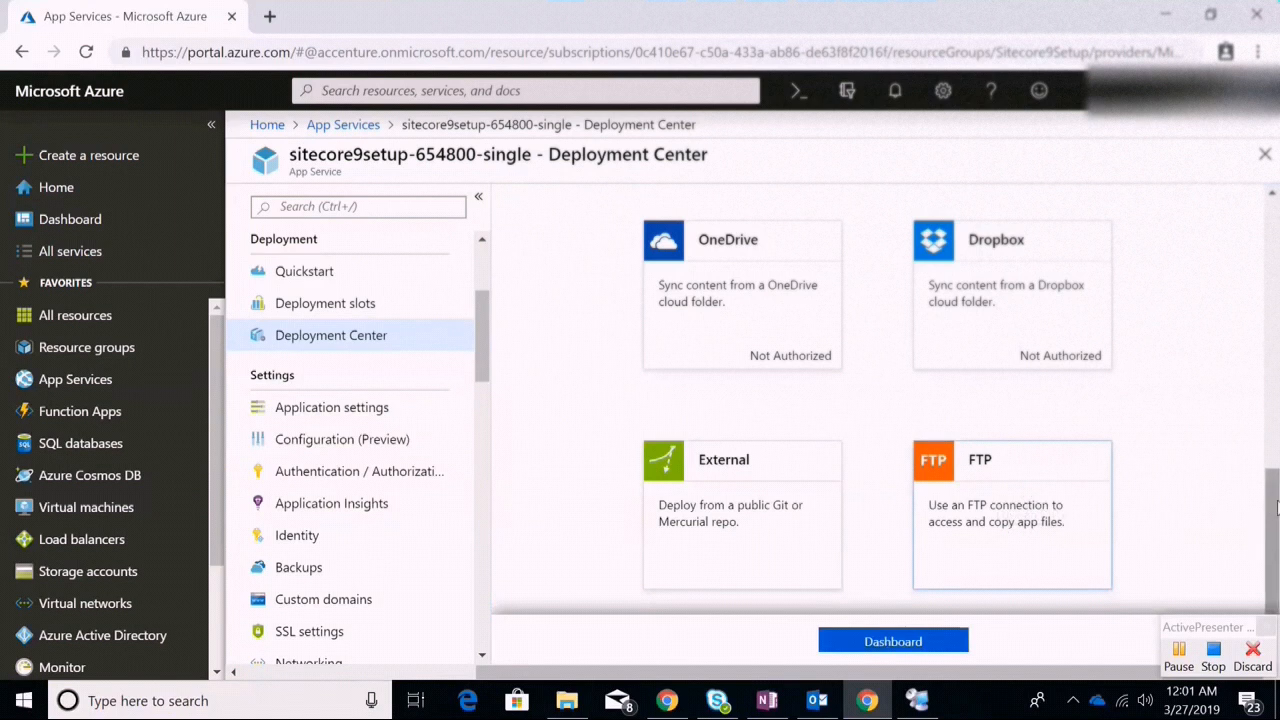
drag(1276, 507, 1235, 537)
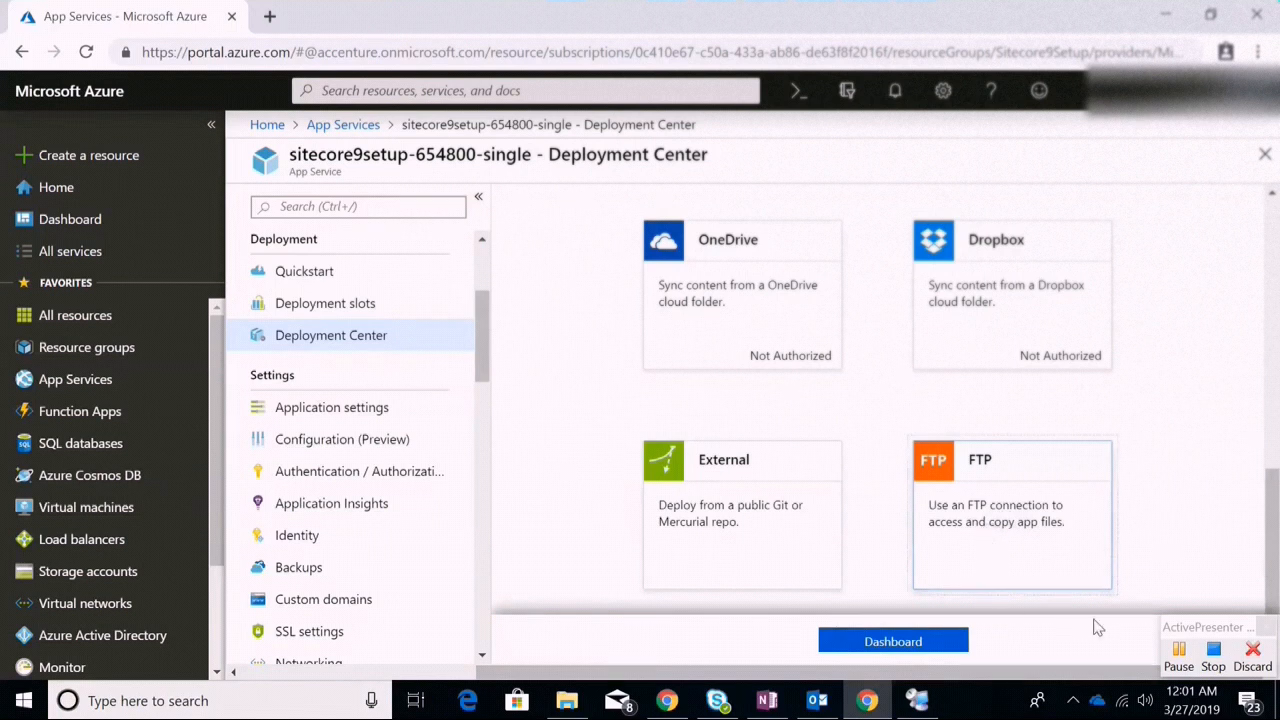
double_click(978, 505)
click(1016, 460)
right_click(1014, 458)
click(982, 497)
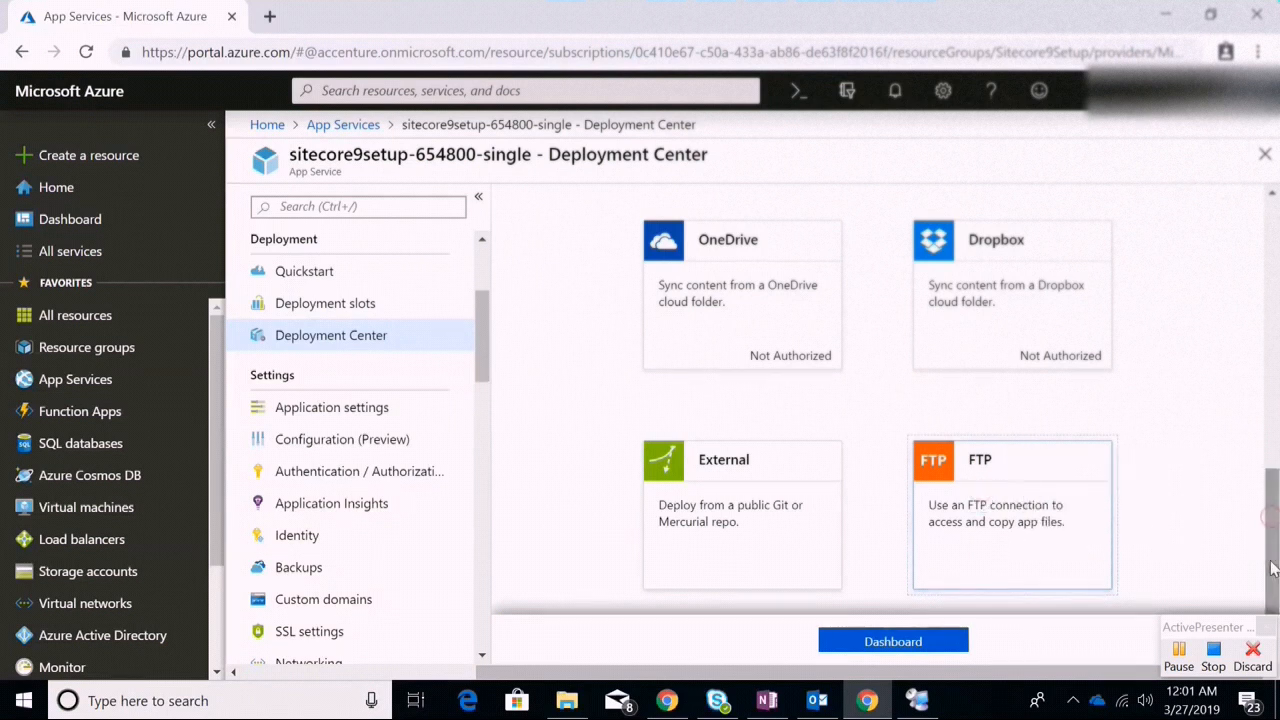
Copy the FTPS endpoint address from the FTP credentials pane and switch to the CMSDEV4 remote session
click(900, 643)
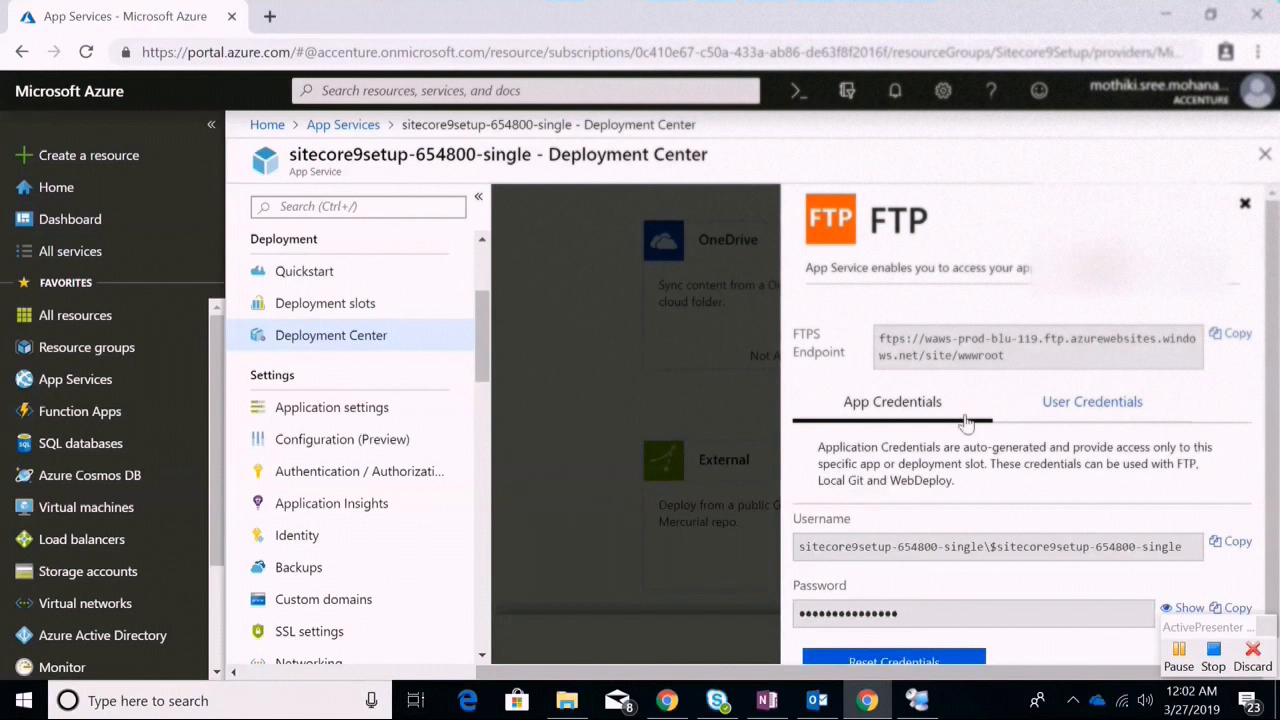
drag(1273, 251, 1272, 265)
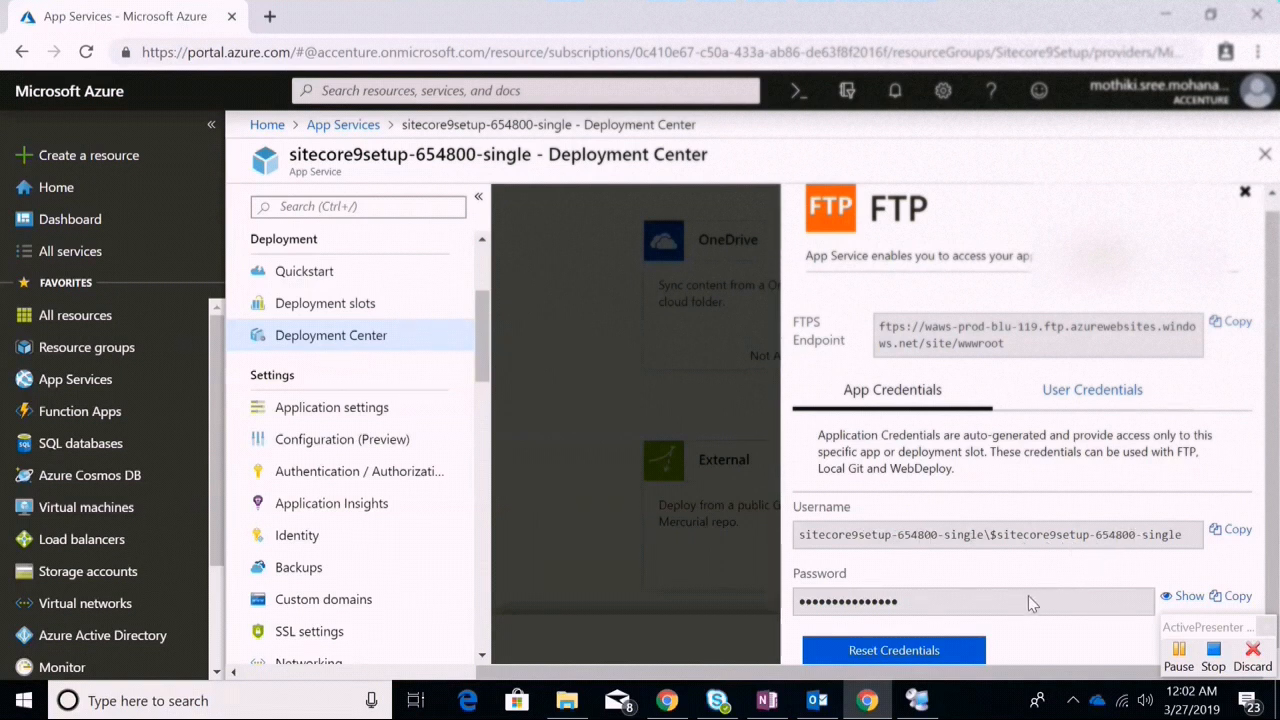
click(1239, 322)
mouse_move(935, 706)
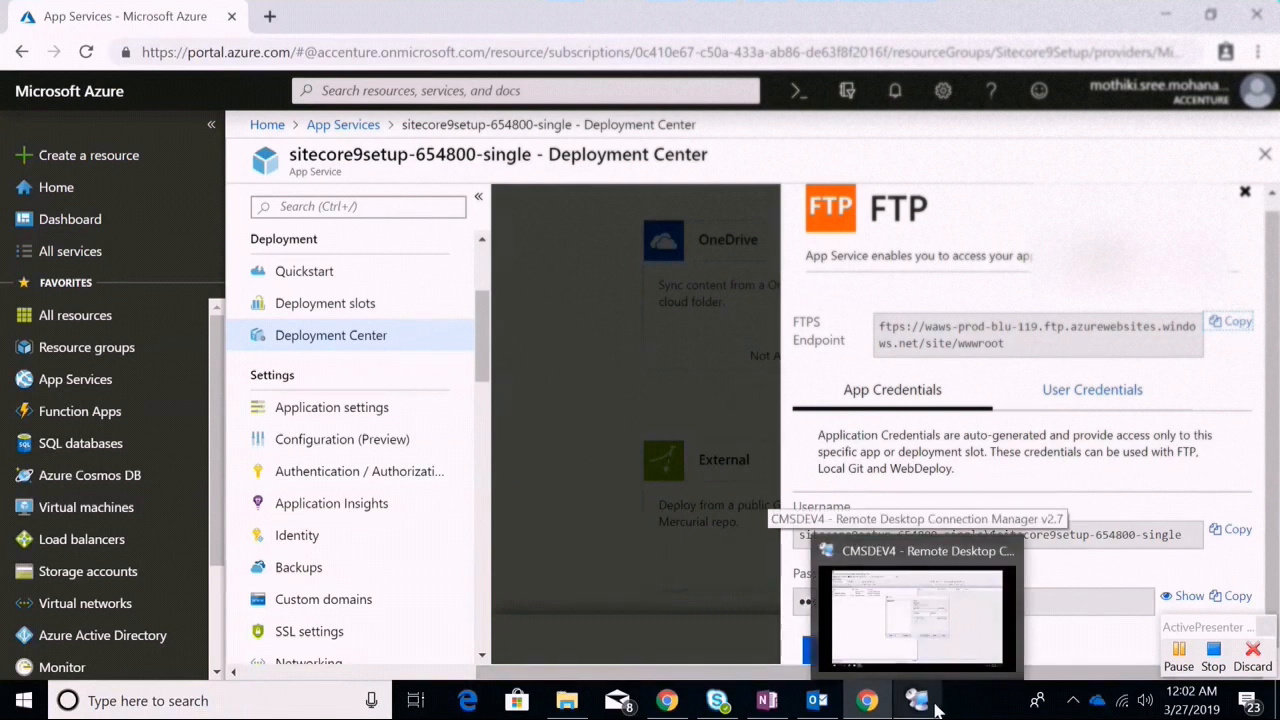
click(932, 612)
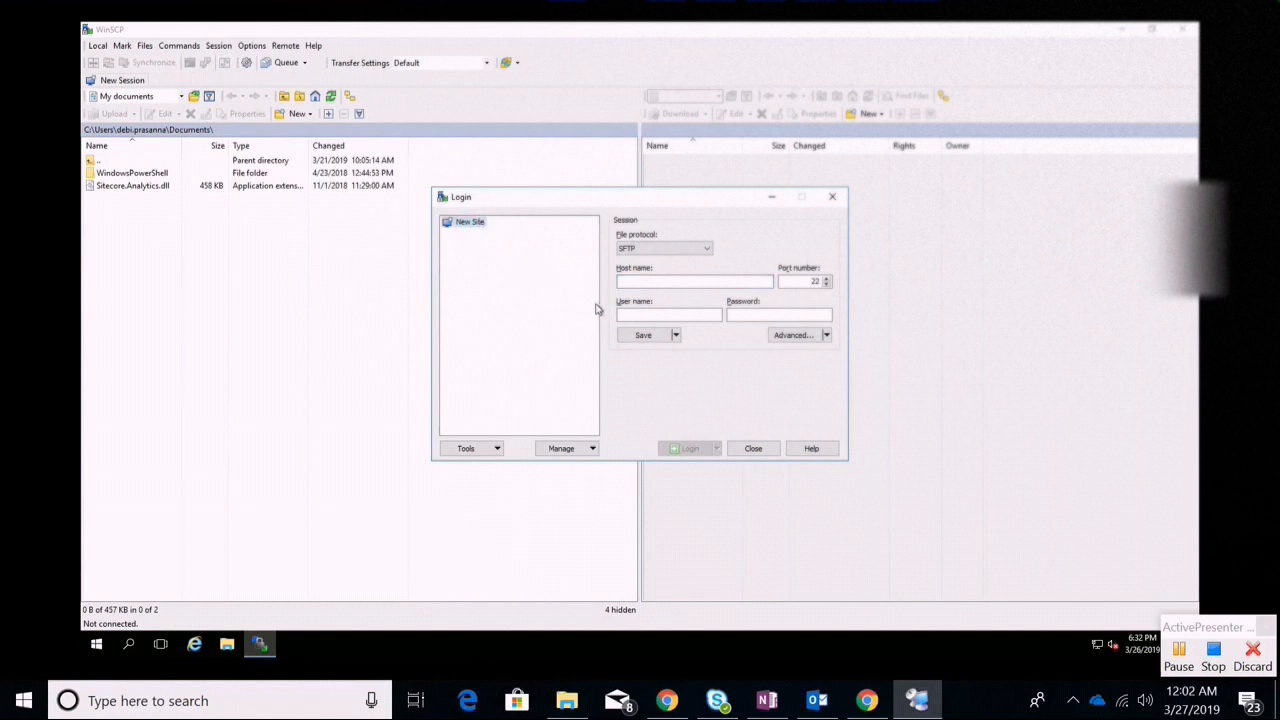
Paste the Azure FTP host name into WinSCP's Host name and change the port from 990 to 21
click(646, 282)
key(ctrl+v)
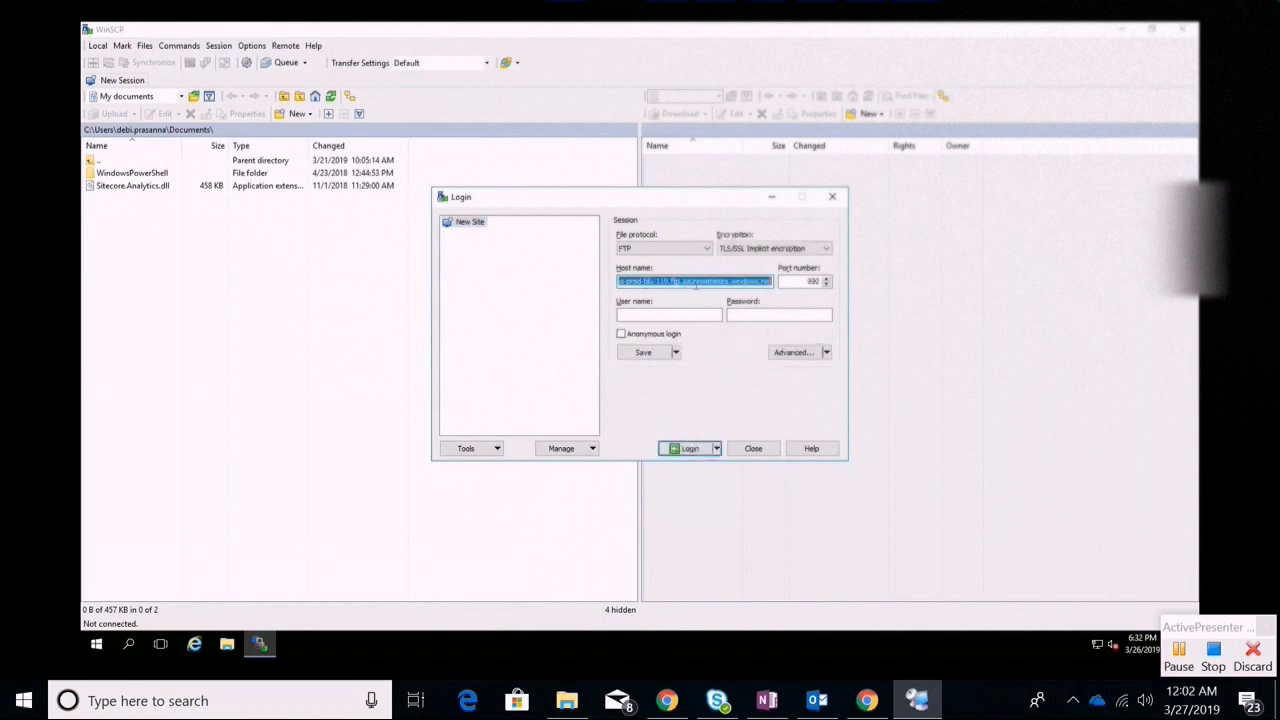
click(811, 283)
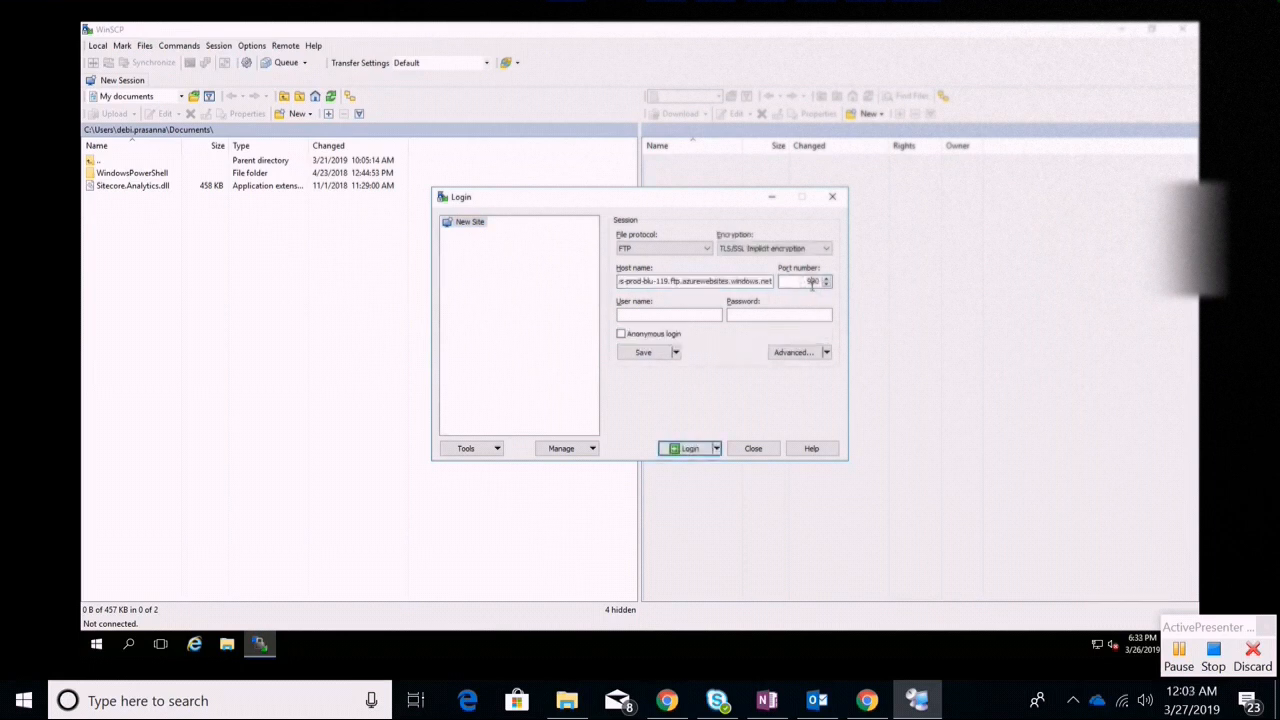
key(BackSpace)
key(BackSpace)
text(21)
click(745, 360)
Copy the app's FTP username from the Azure portal into WinSCP's User name field
click(866, 700)
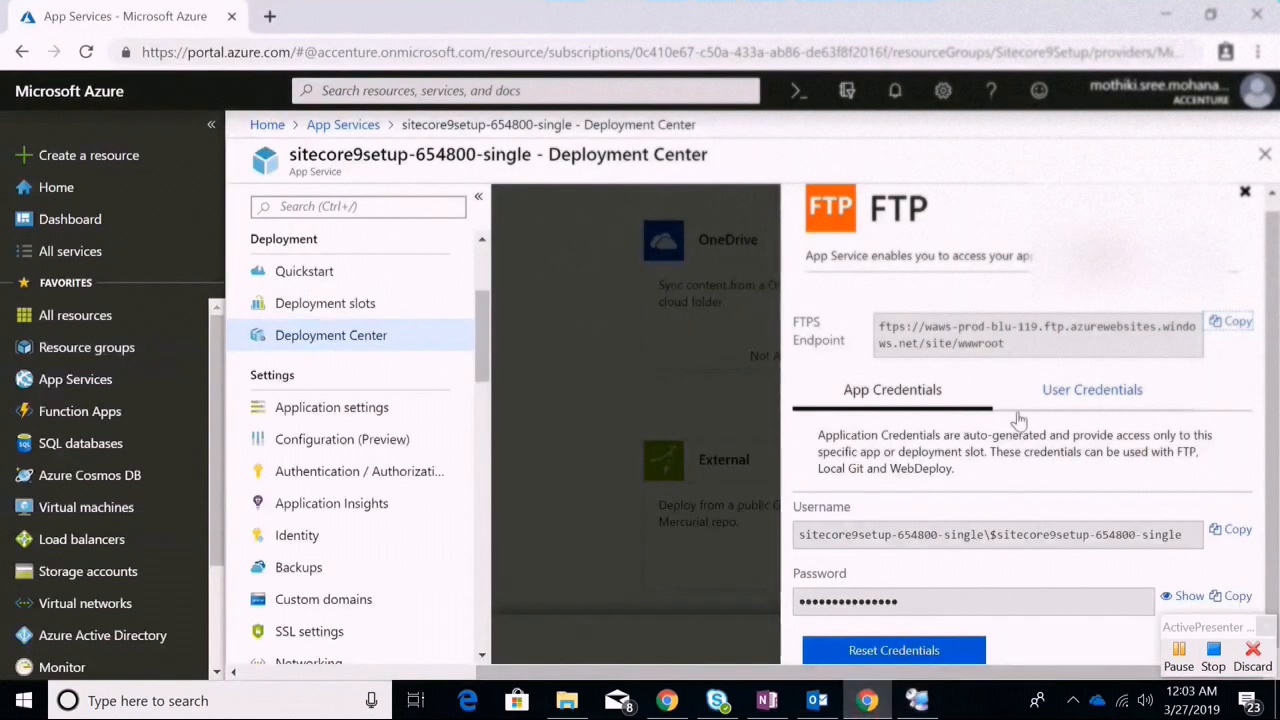
click(1238, 532)
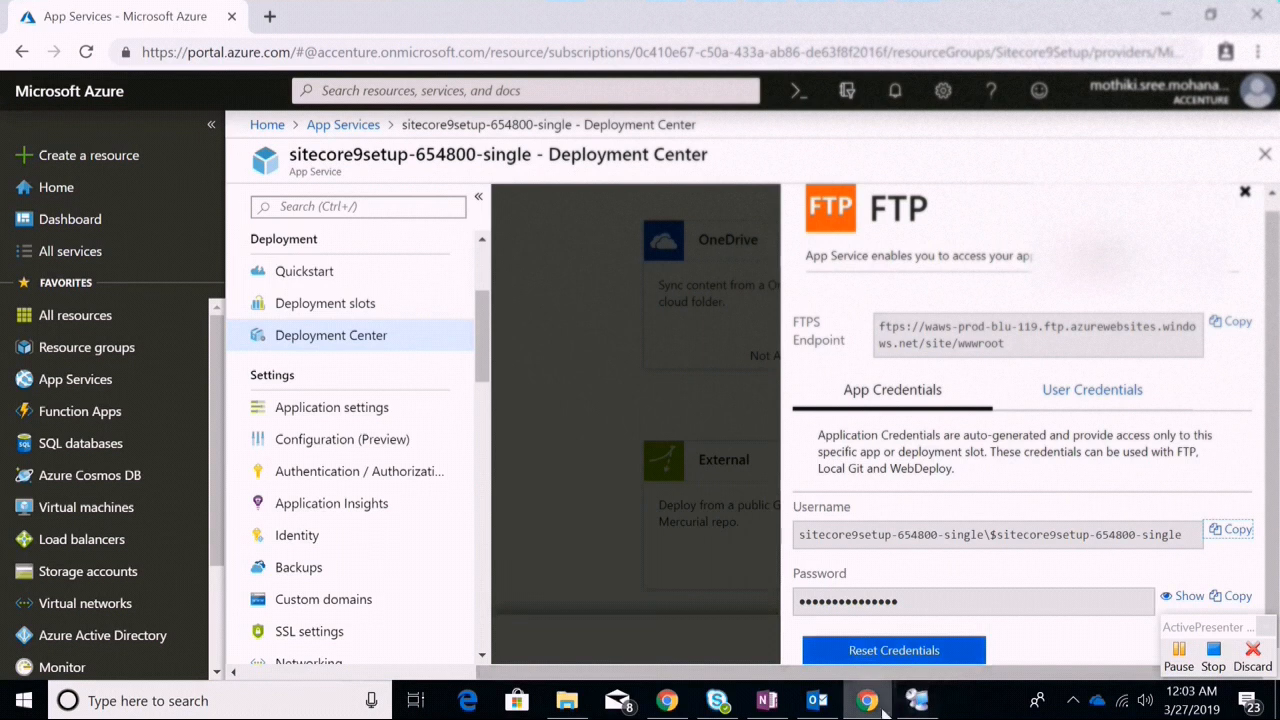
click(915, 700)
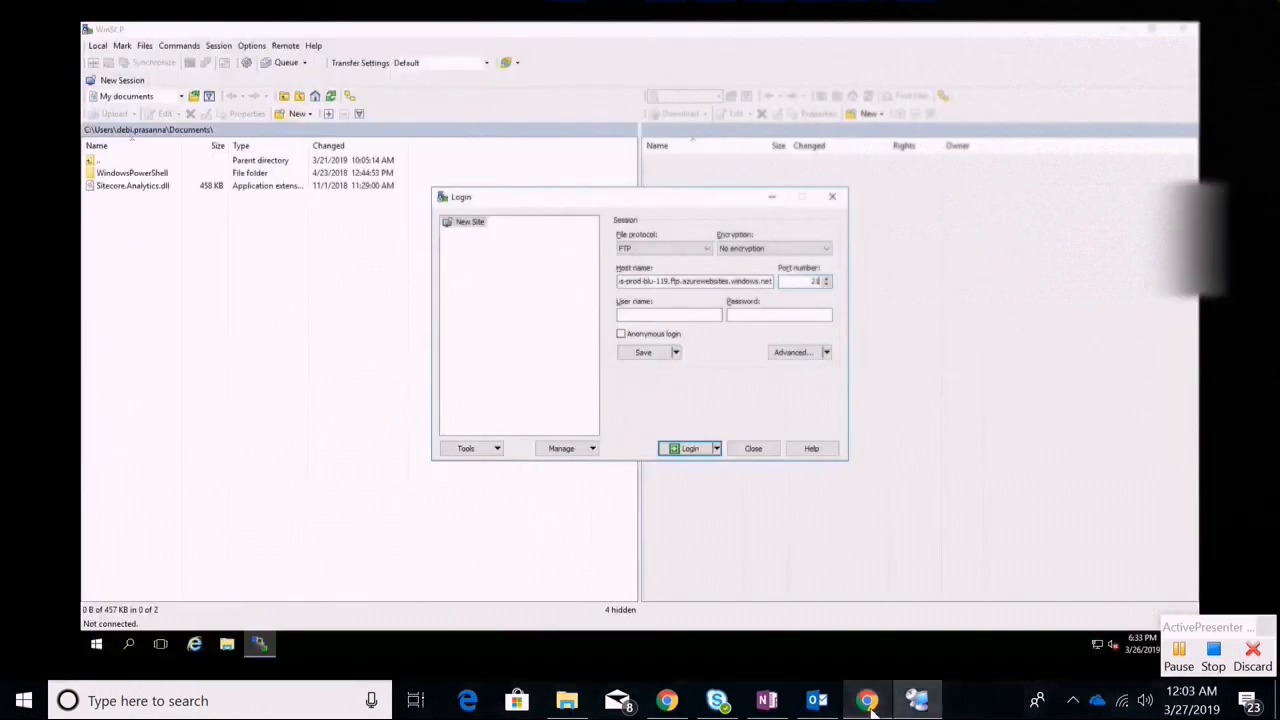
click(633, 315)
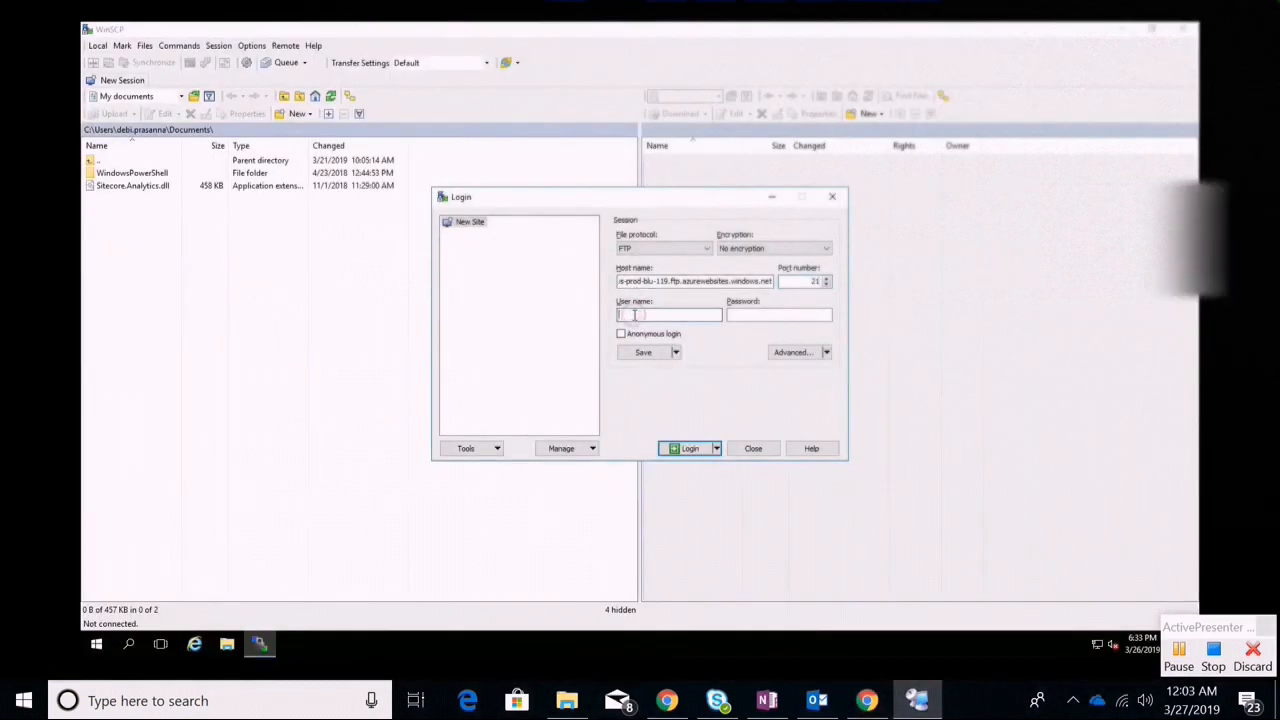
key(ctrl+v)
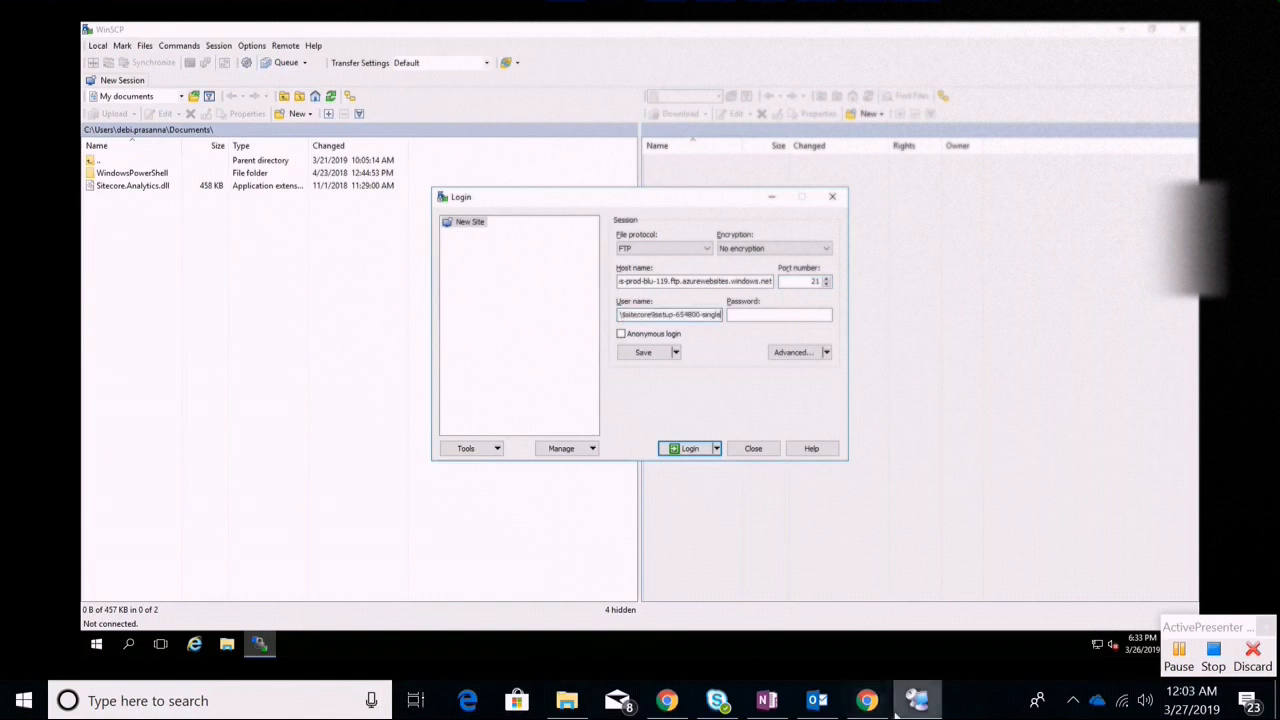
Reveal and copy the app's FTP password in Azure, then paste it into WinSCP's Password field
mouse_move(917, 700)
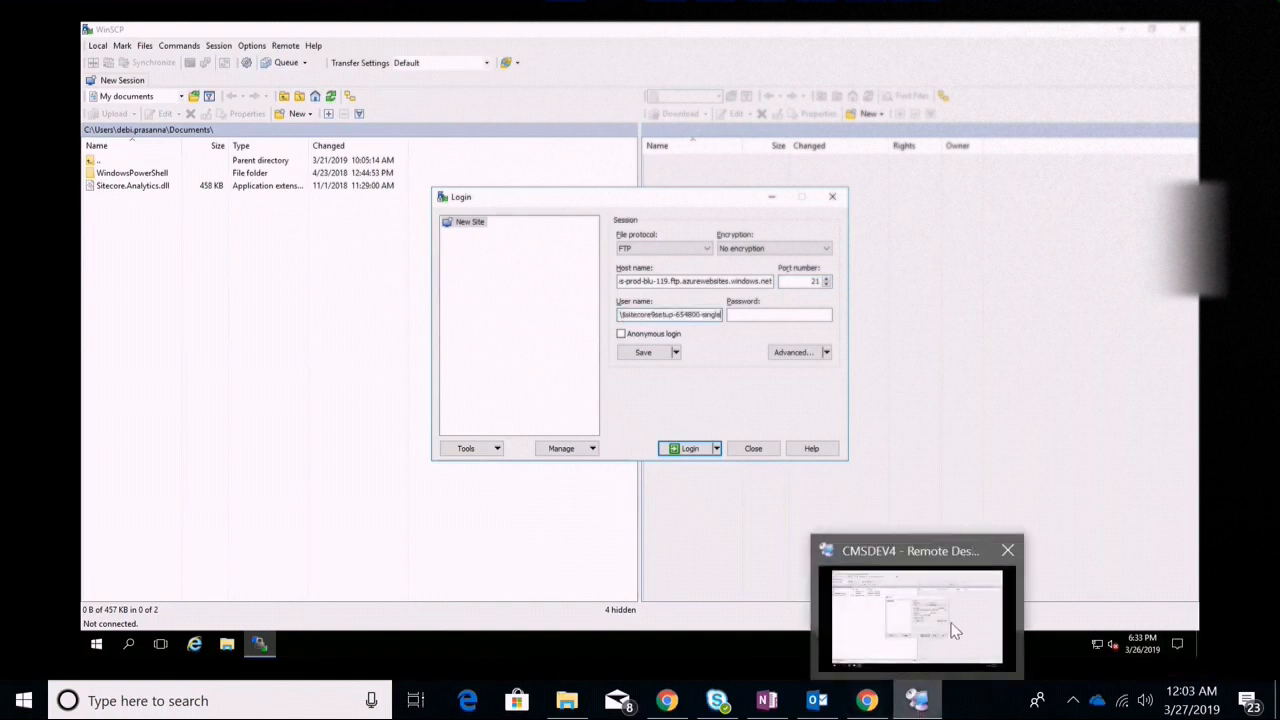
mouse_move(866, 700)
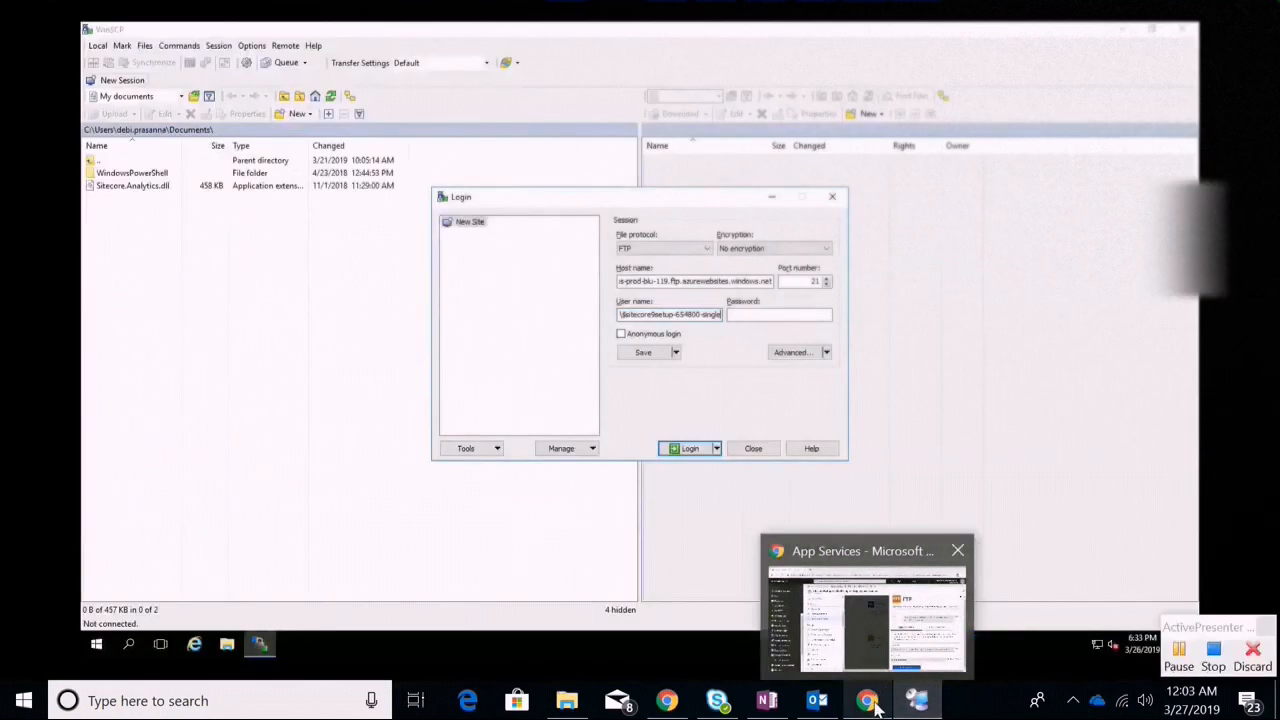
click(895, 610)
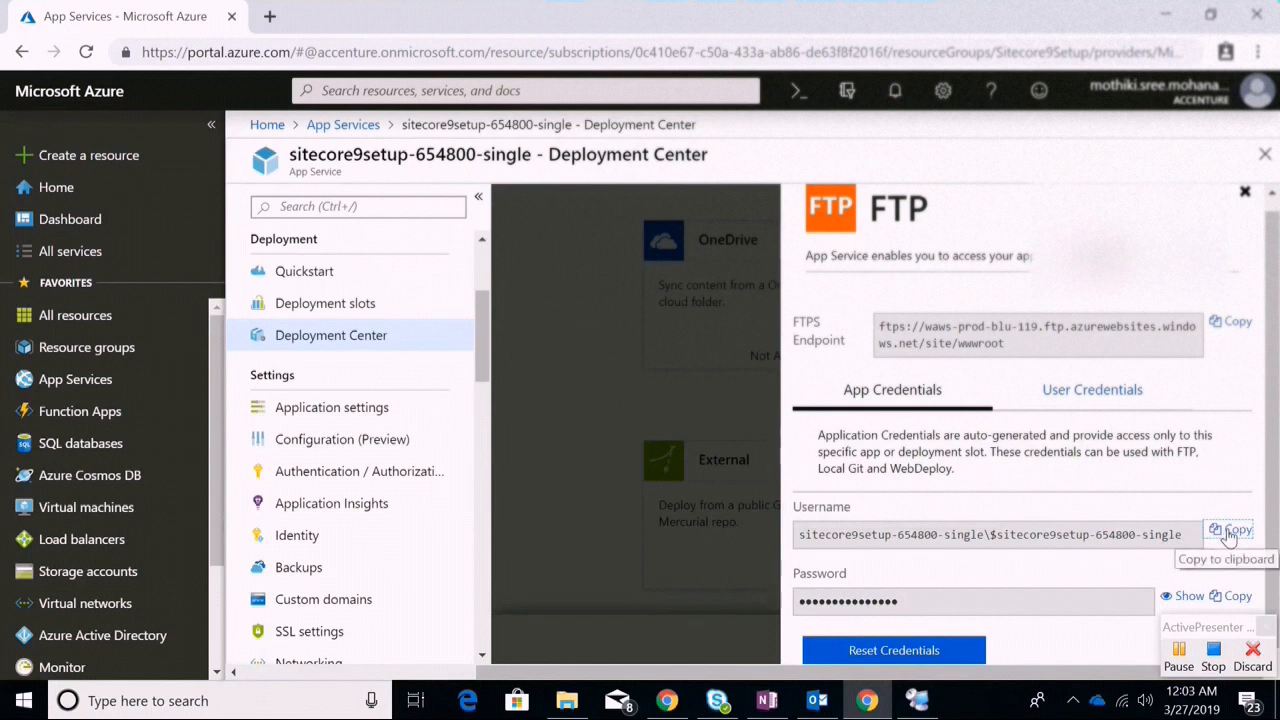
click(1185, 597)
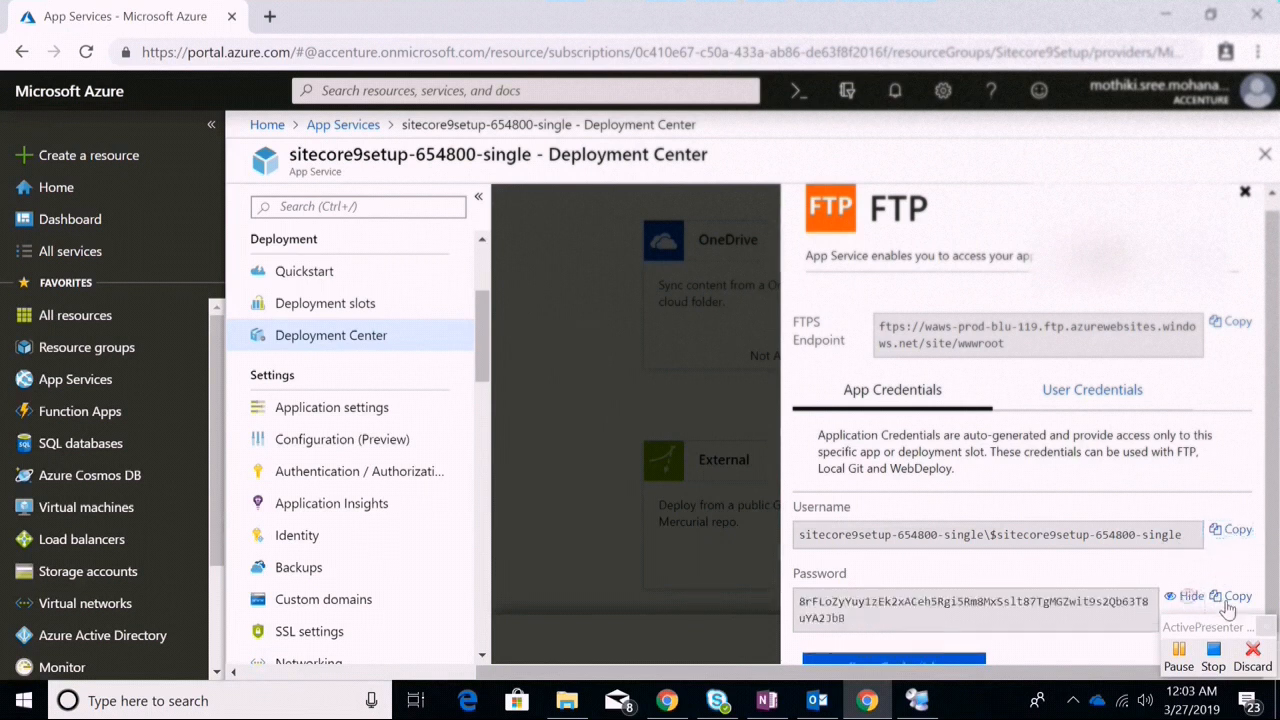
click(1230, 598)
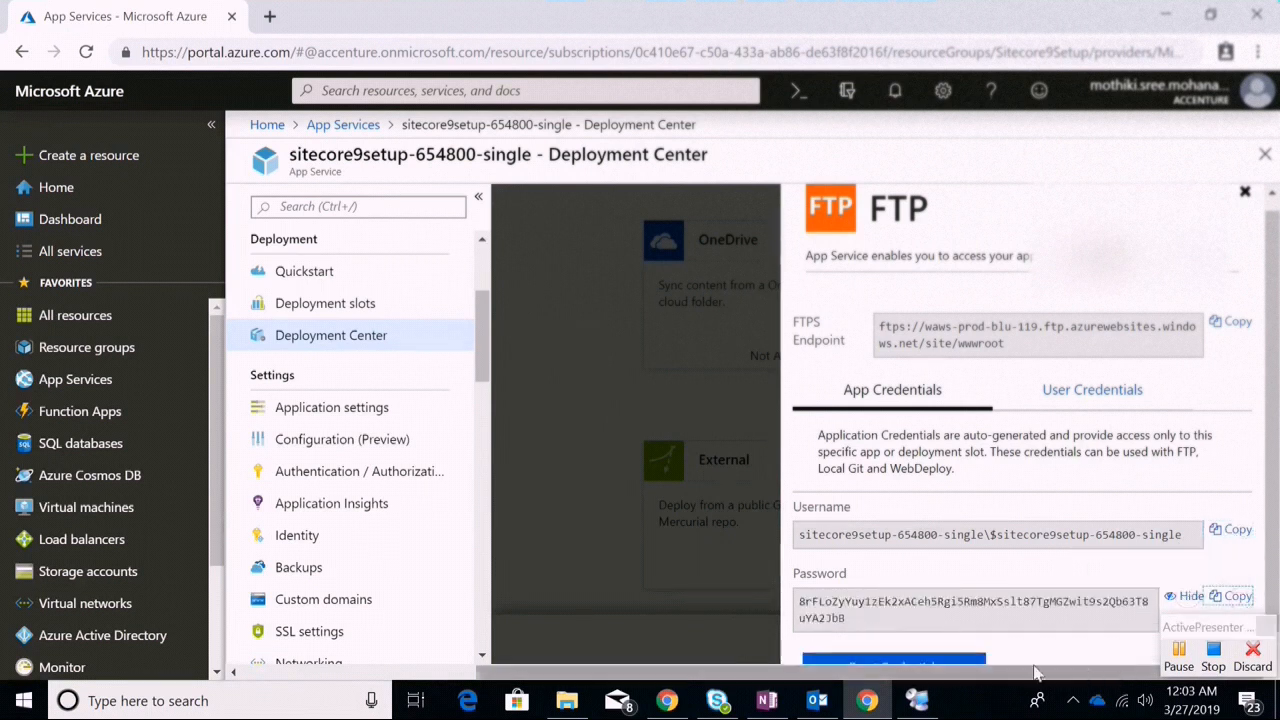
click(846, 603)
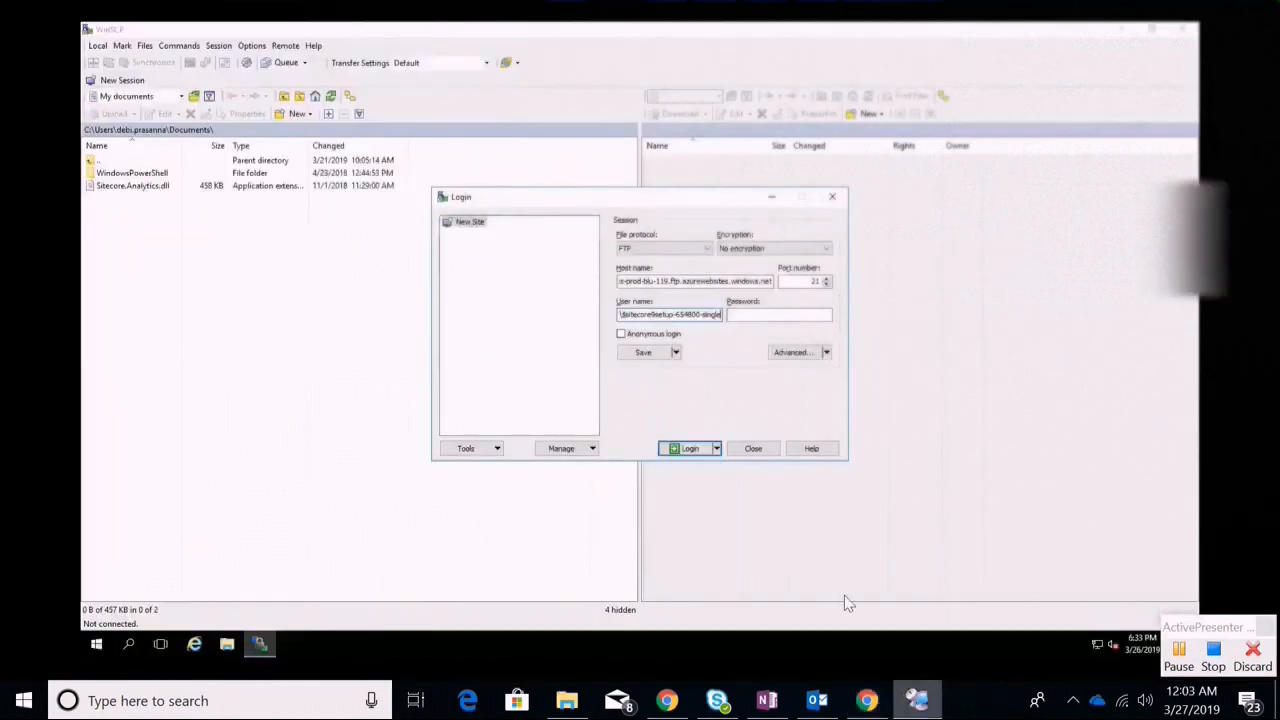
click(750, 313)
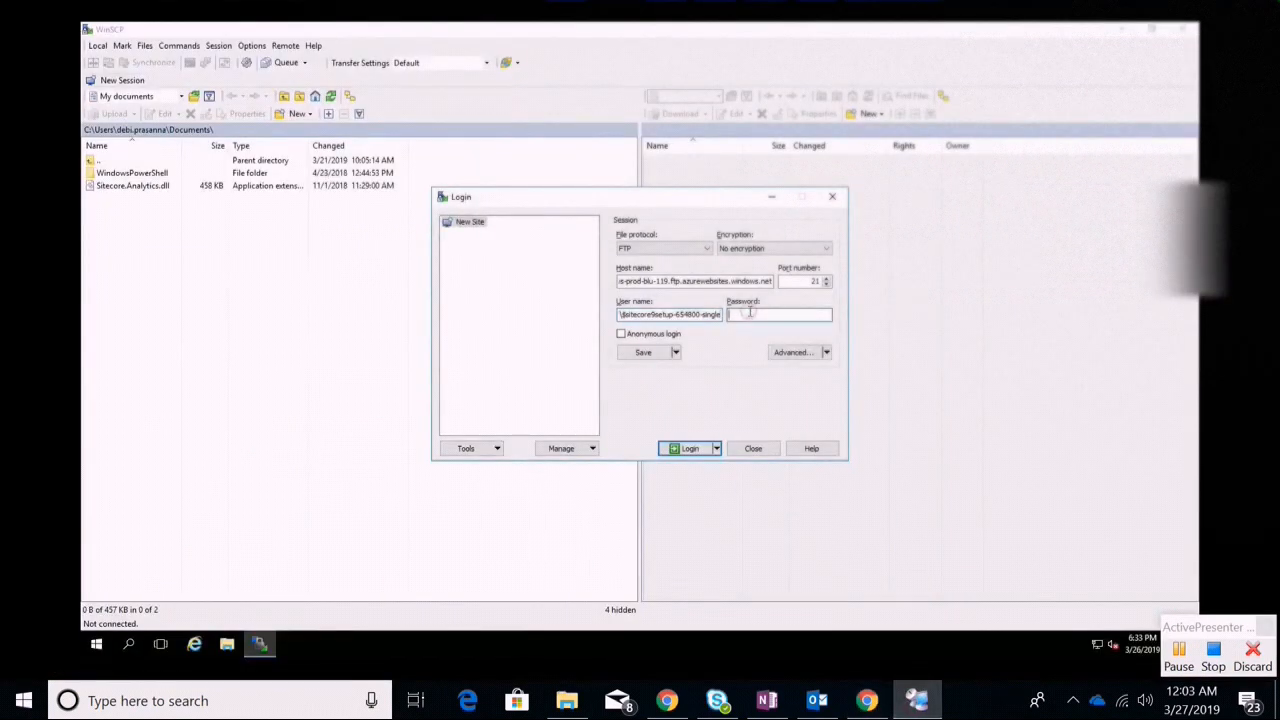
key(ctrl+v)
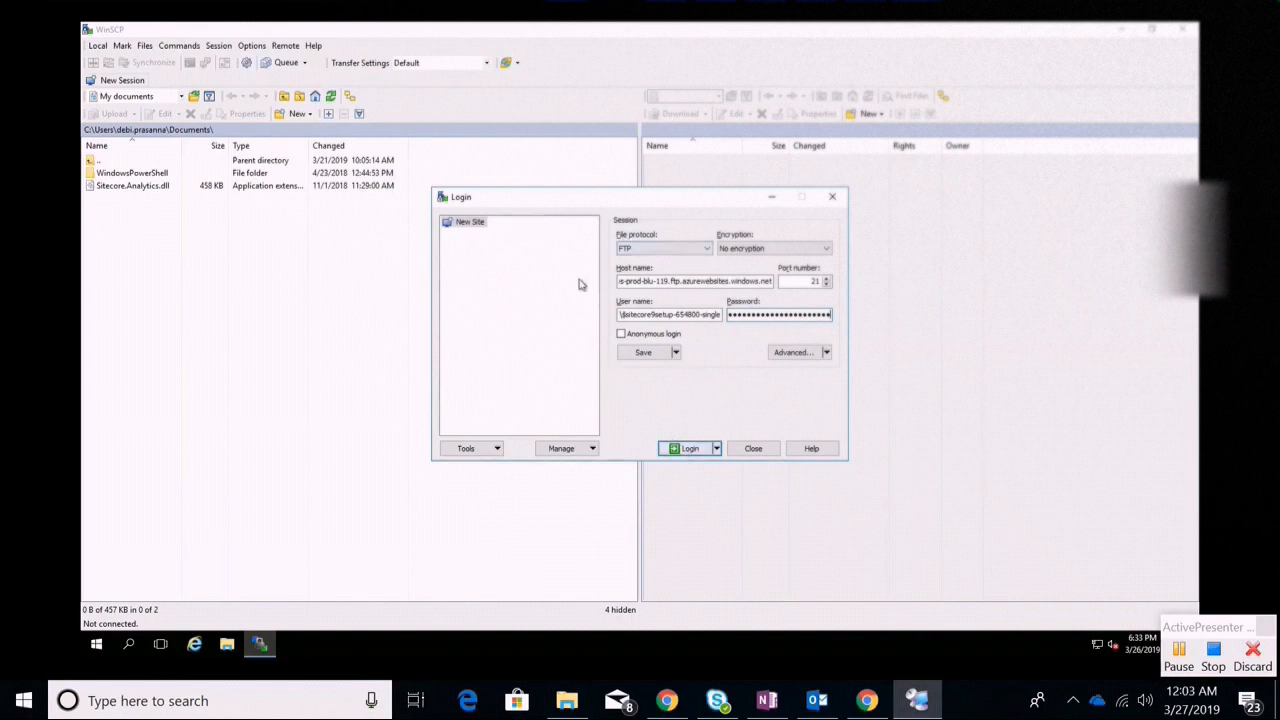
Log in to the Azure FTP server and open /site/wwwroot/App_Config/ConnectionStrings.config in the editor
click(688, 453)
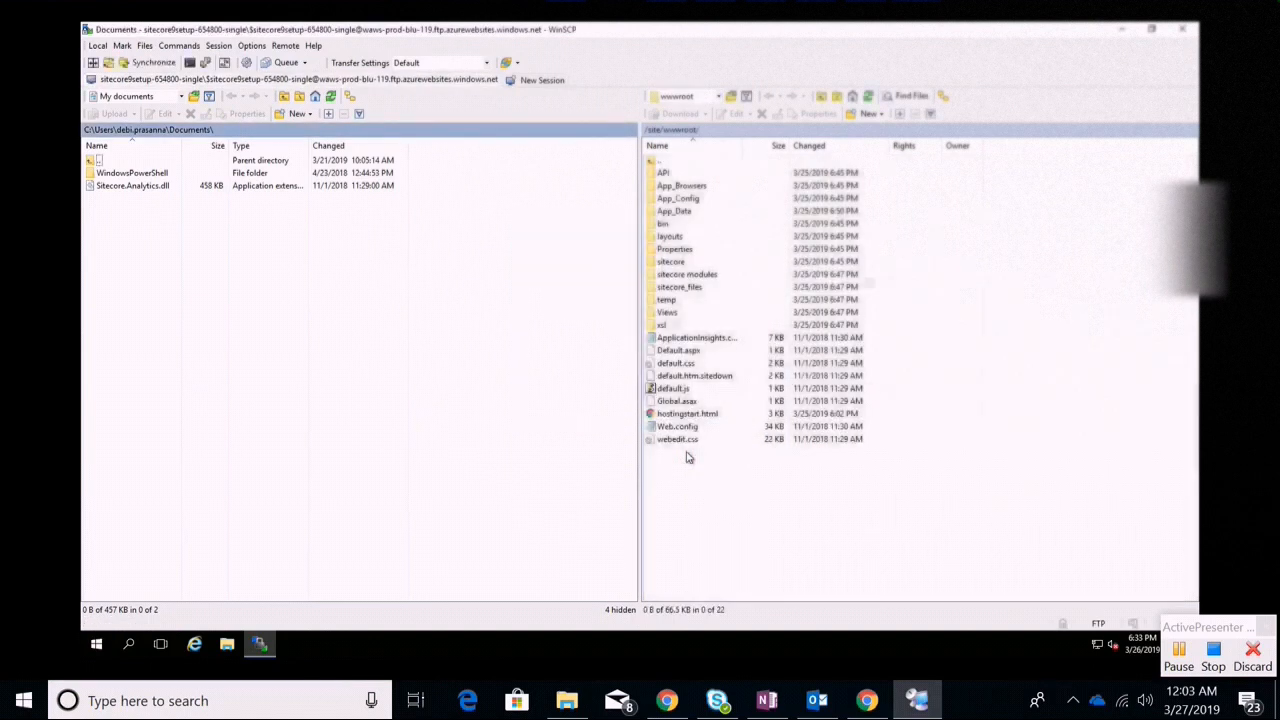
drag(643, 302, 549, 302)
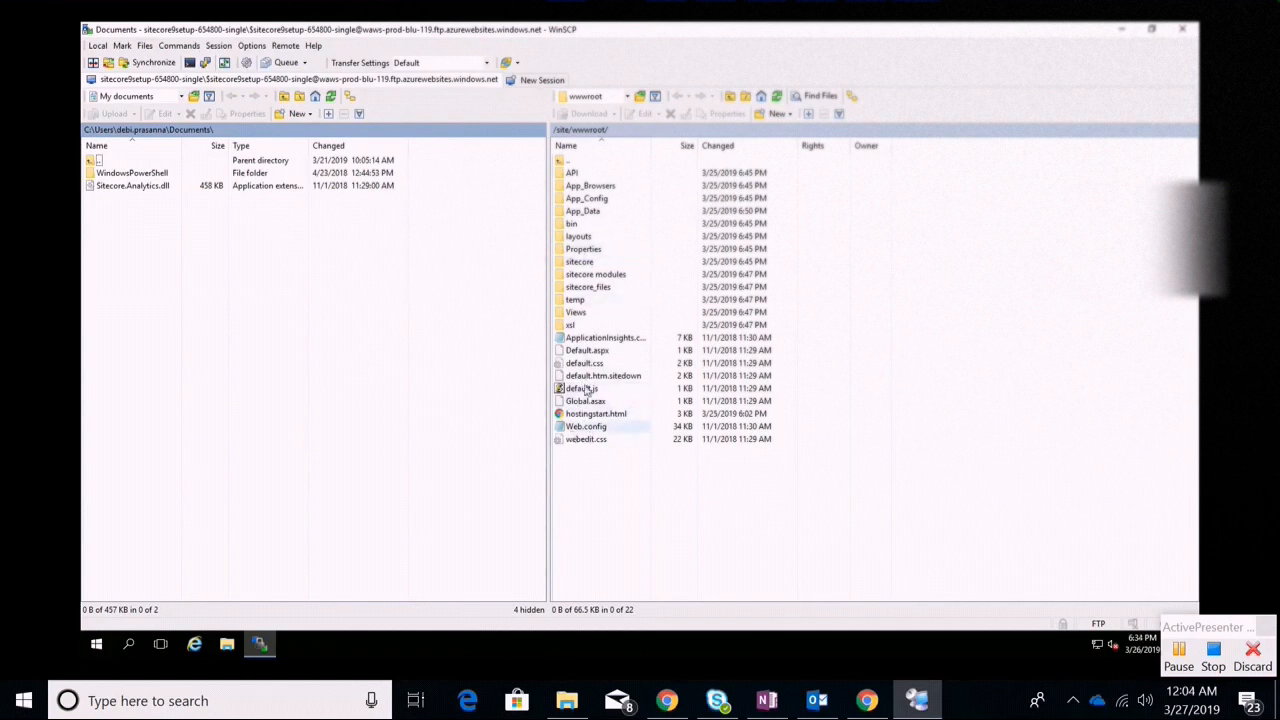
double_click(597, 200)
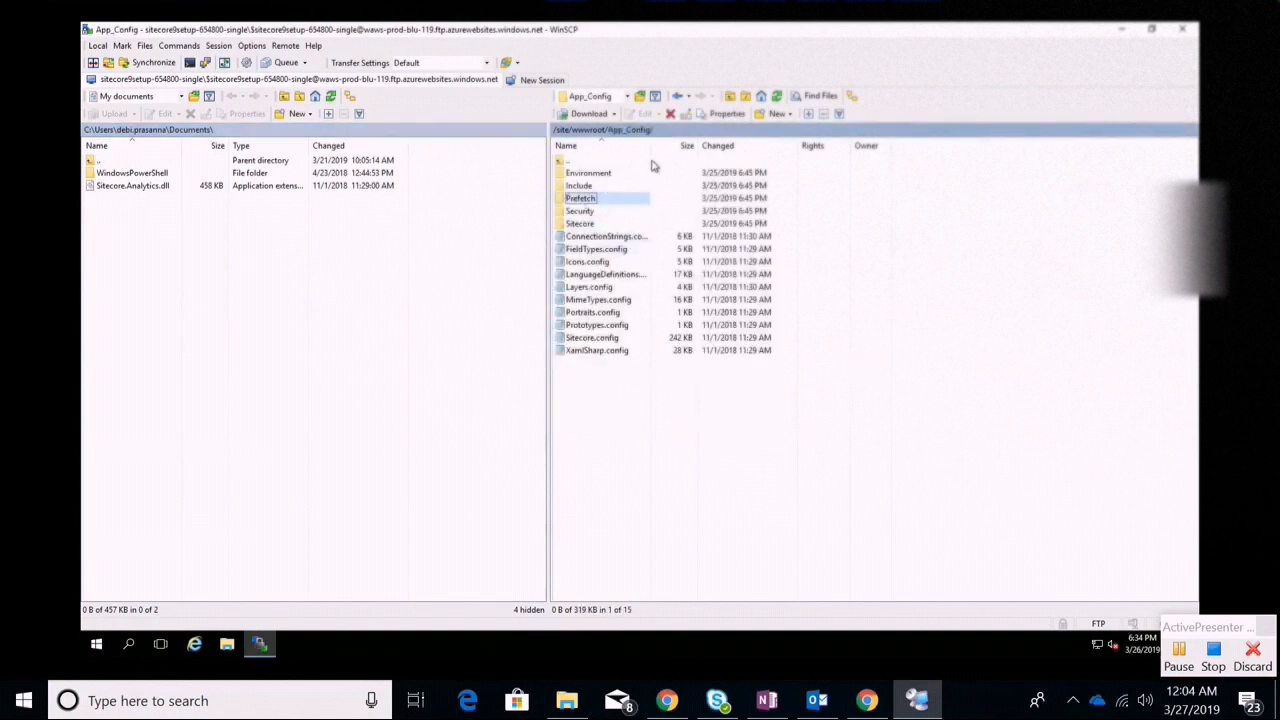
click(576, 131)
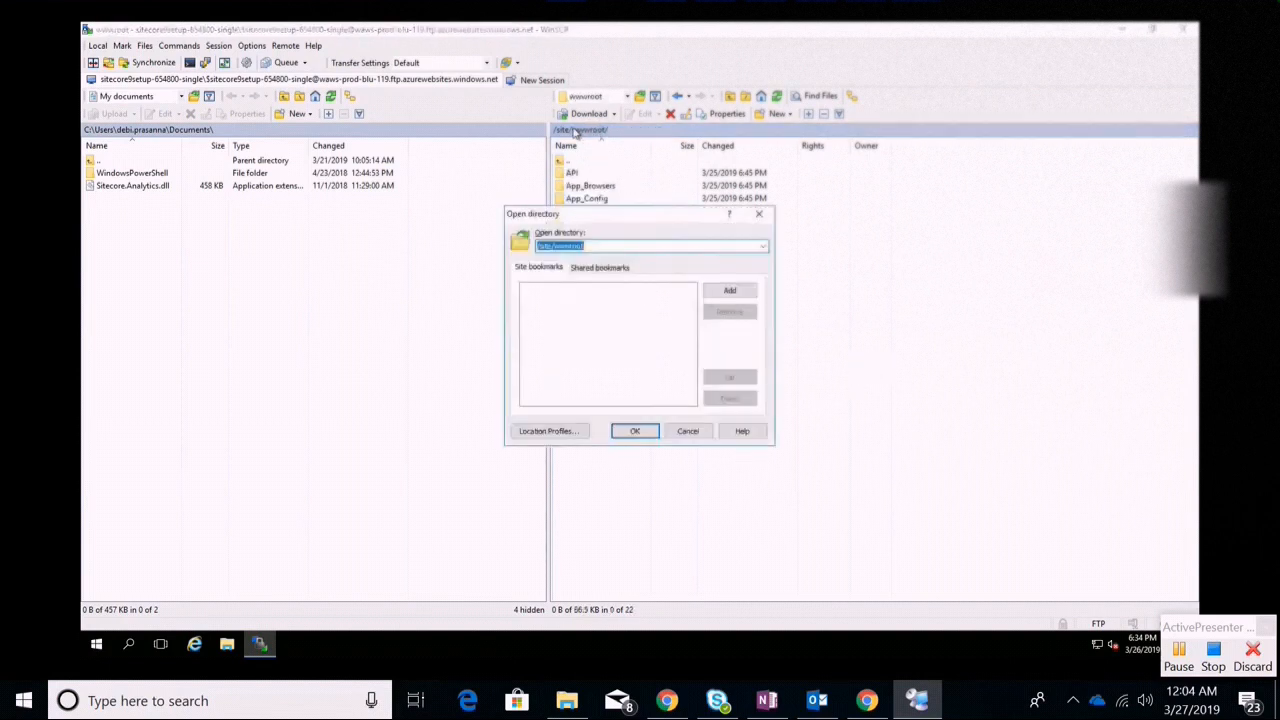
click(759, 218)
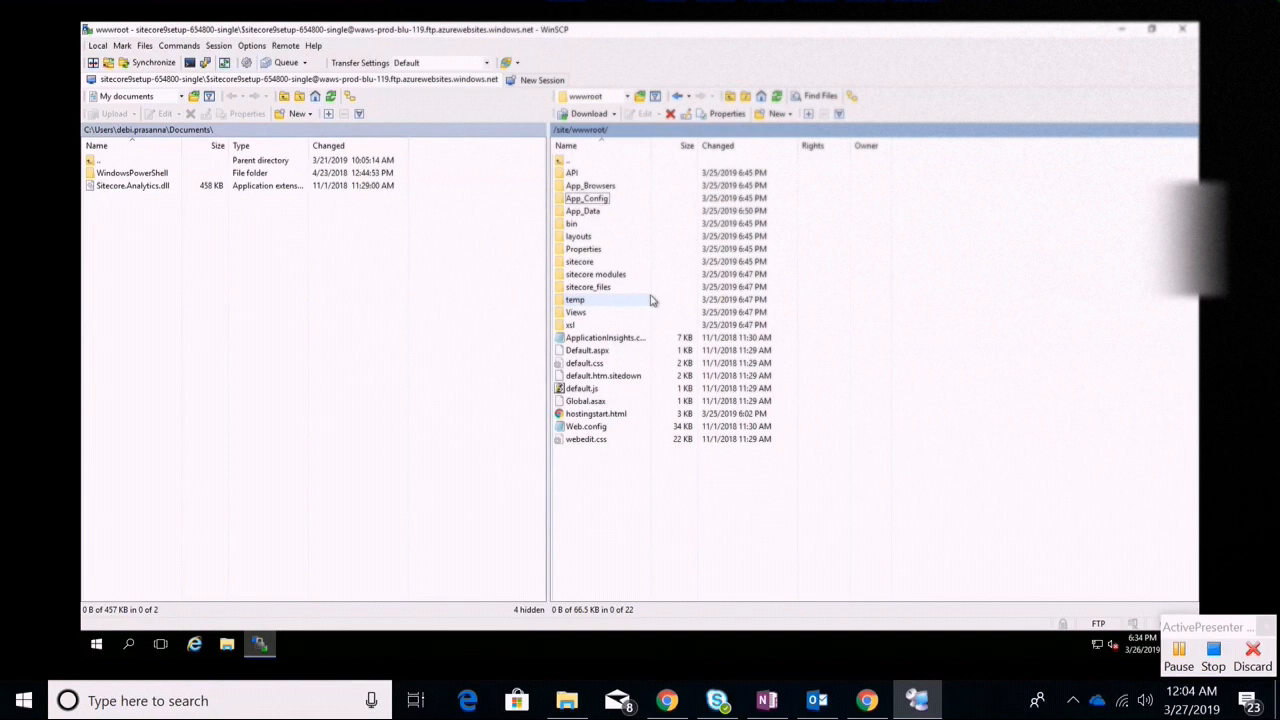
double_click(594, 199)
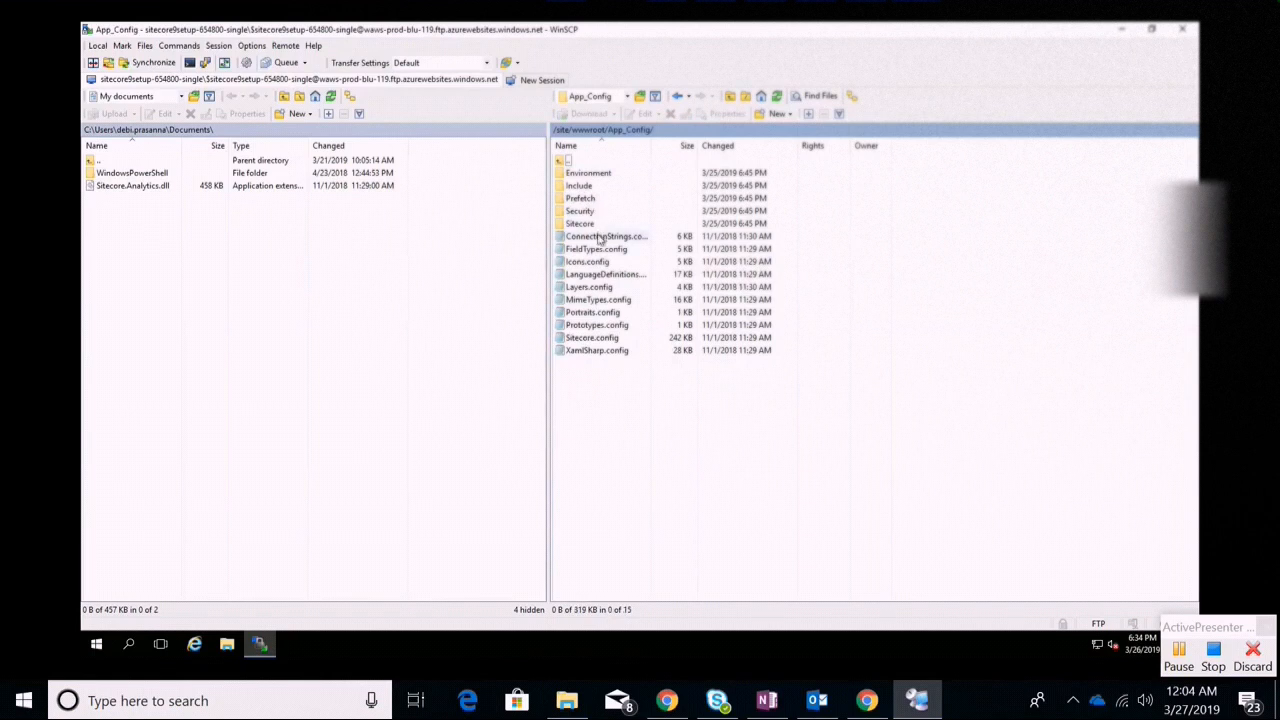
click(600, 236)
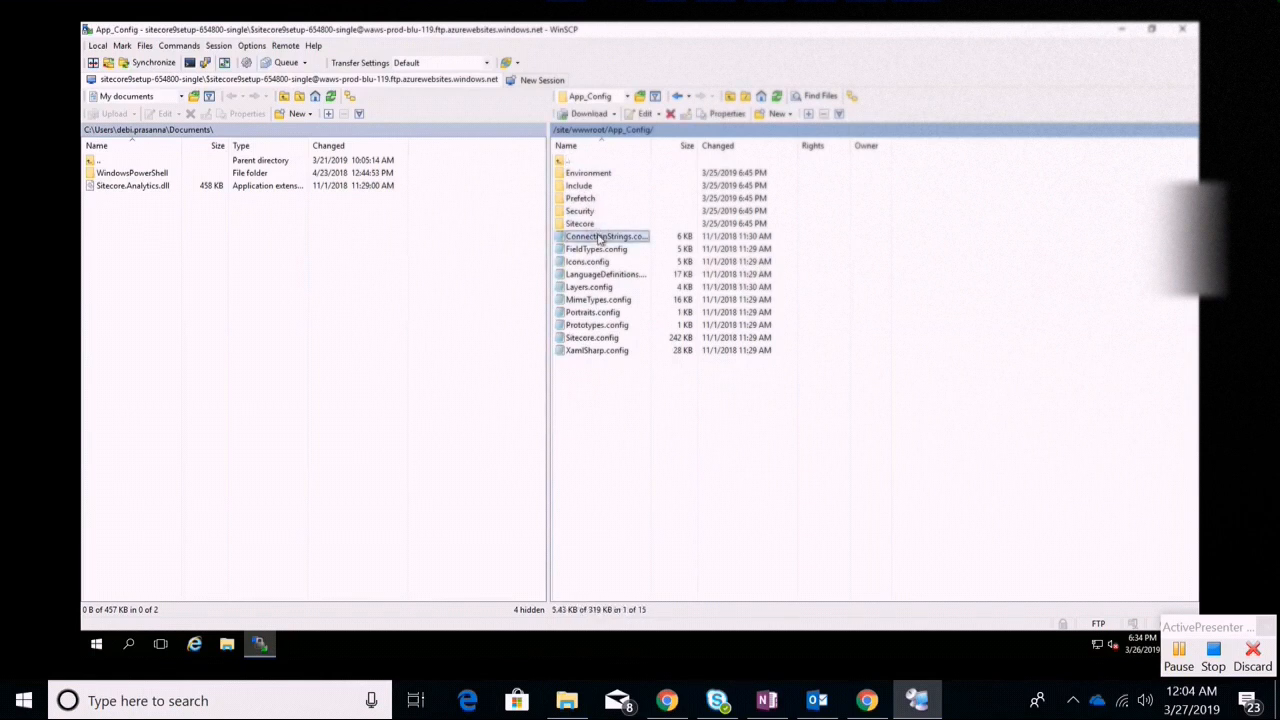
double_click(600, 236)
Select the server name sitecore9setup-654800-sql.database.windows.net,1433 after Data Source= on the core line
right_click(599, 236)
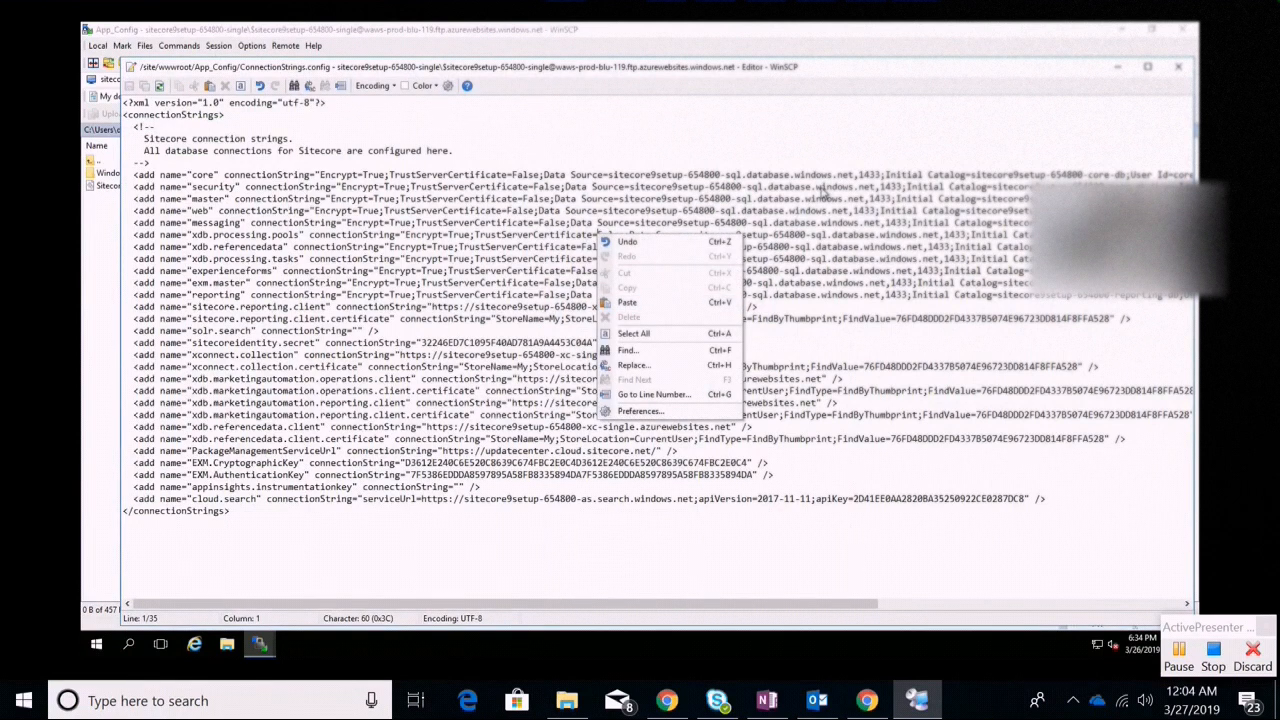
click(818, 186)
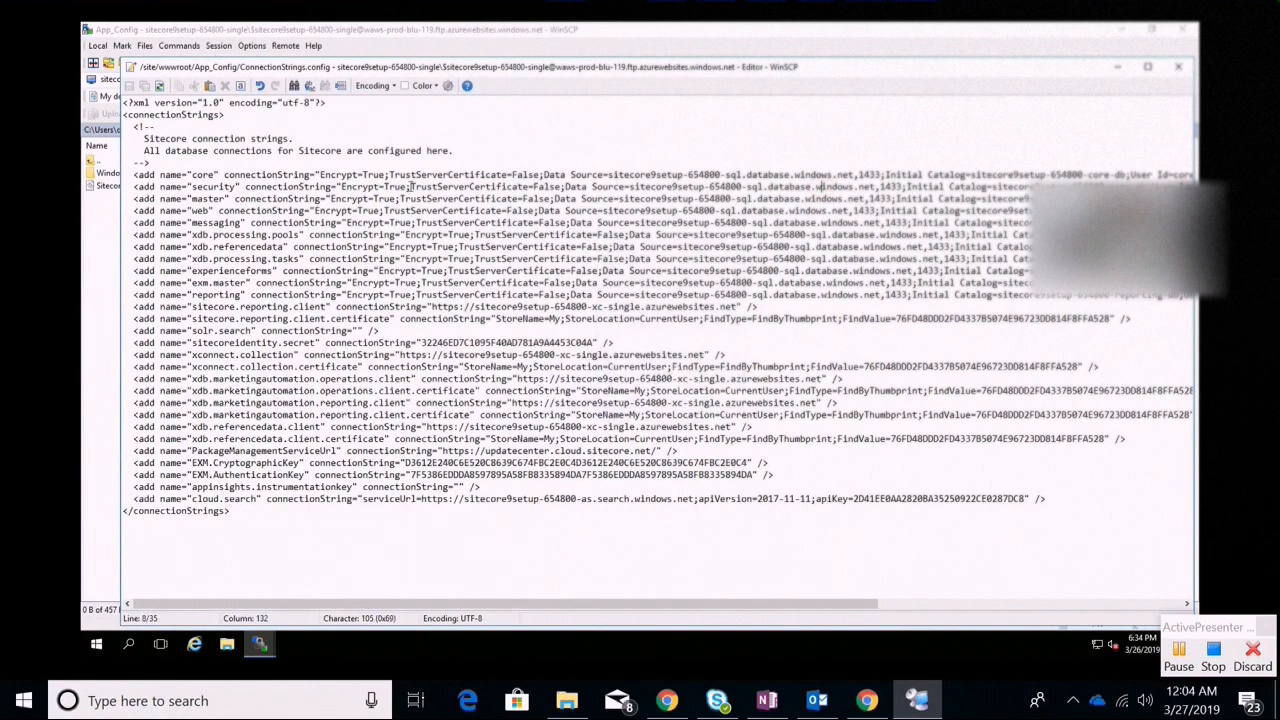
click(608, 175)
drag(608, 175, 774, 175)
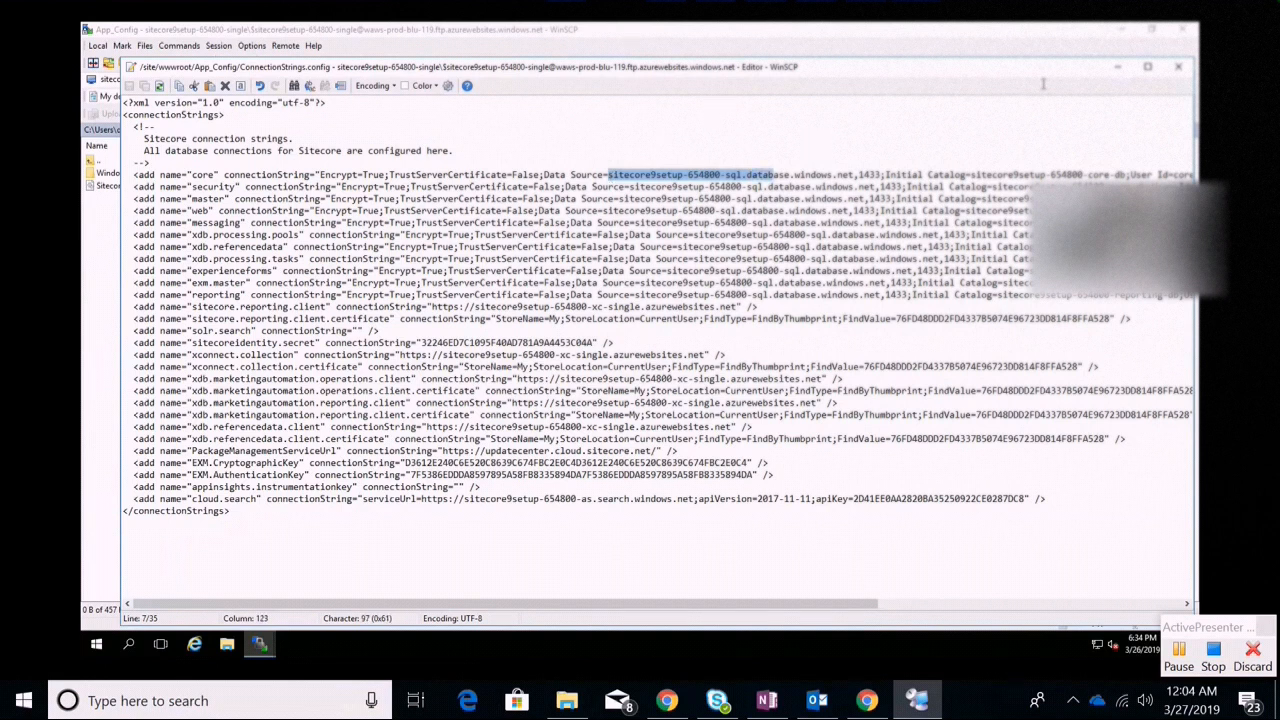
Put away the ConnectionStrings.config editor to return to the App_Config listing
click(1120, 67)
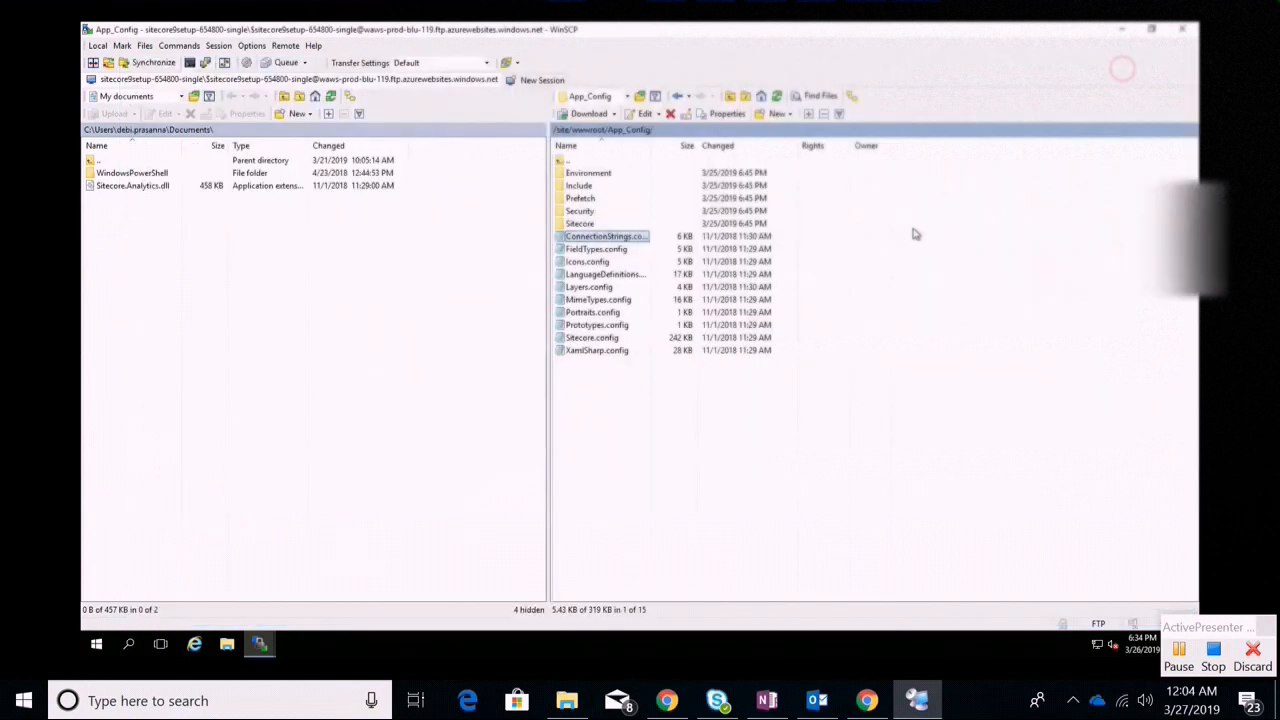